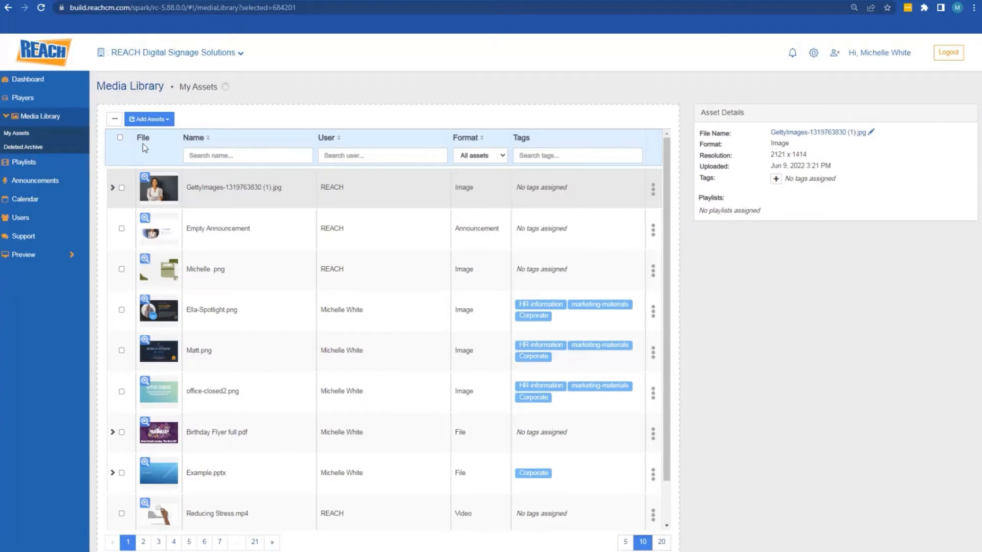
# Open the Add Assets dropdown in Media Library's My Assets
pyautogui.click(151, 121)
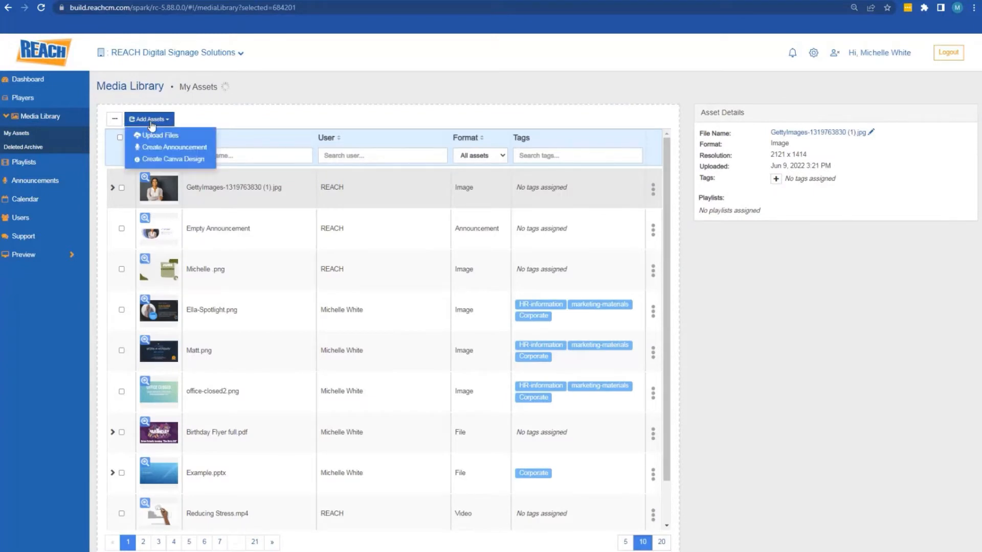
# Create a new blank announcement and retitle it 'Employee Spotlight - ' followed by the employee's name
pyautogui.click(154, 148)
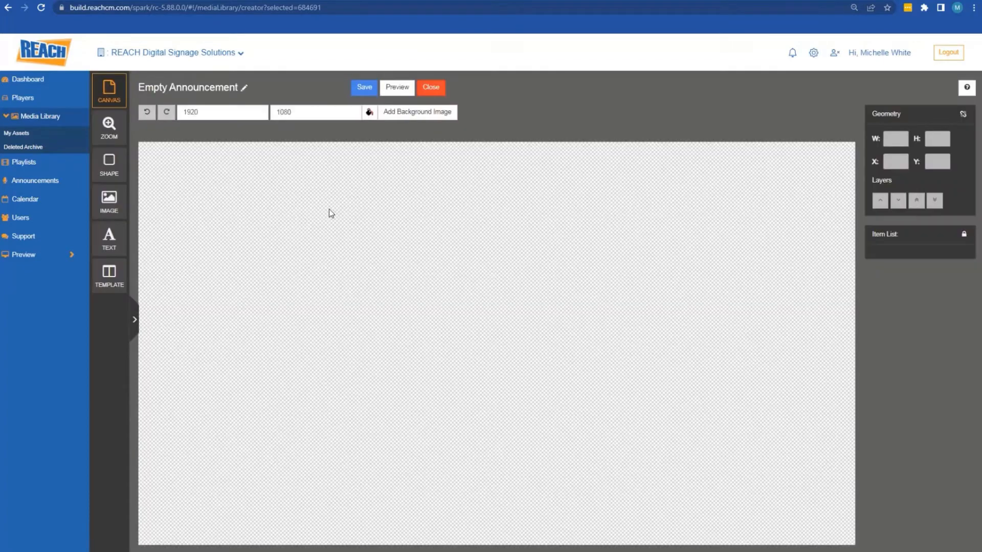
pyautogui.click(244, 88)
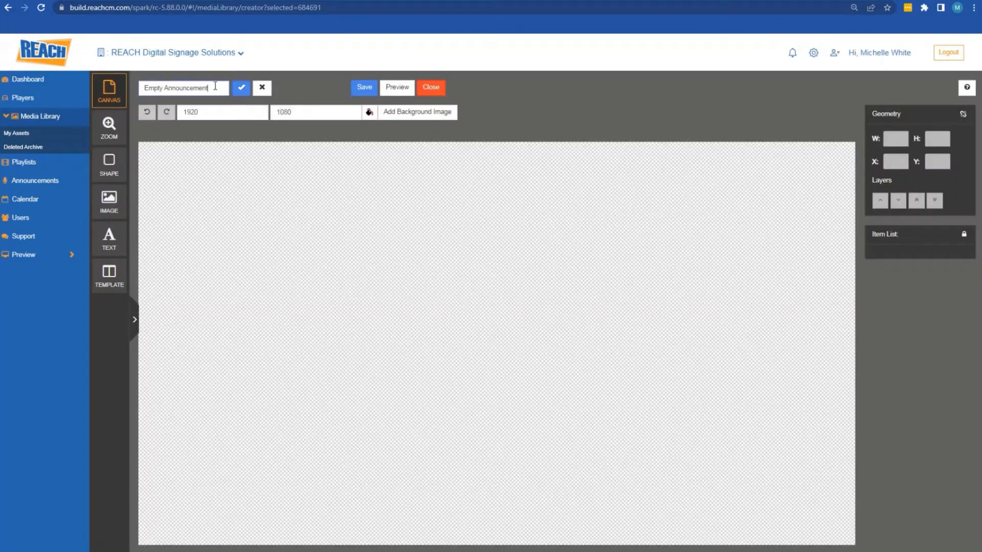
pyautogui.moveTo(210, 88); pyautogui.dragTo(145, 87)
pyautogui.write('Employ')
pyautogui.press('BackSpace')
pyautogui.press('BackSpace')
pyautogui.press('BackSpace')
pyautogui.click(241, 88)
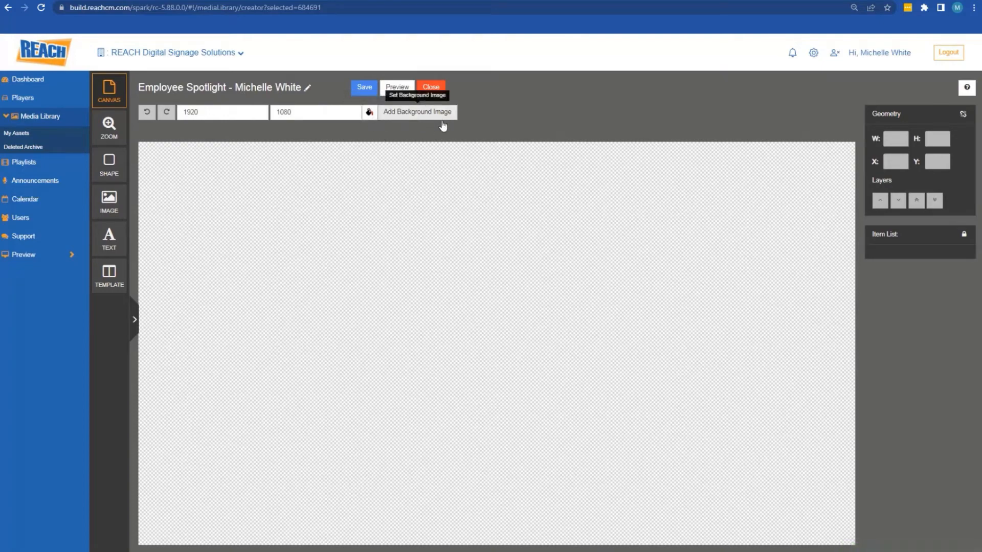
# Set the canvas Background Color to solid white (255,255,255)
pyautogui.click(369, 113)
pyautogui.click(365, 124)
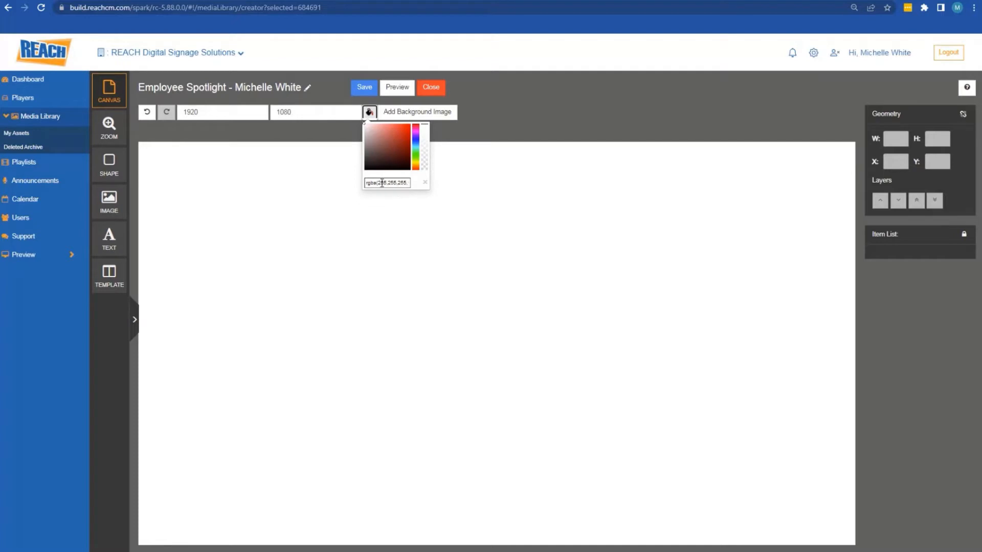
pyautogui.click(464, 196)
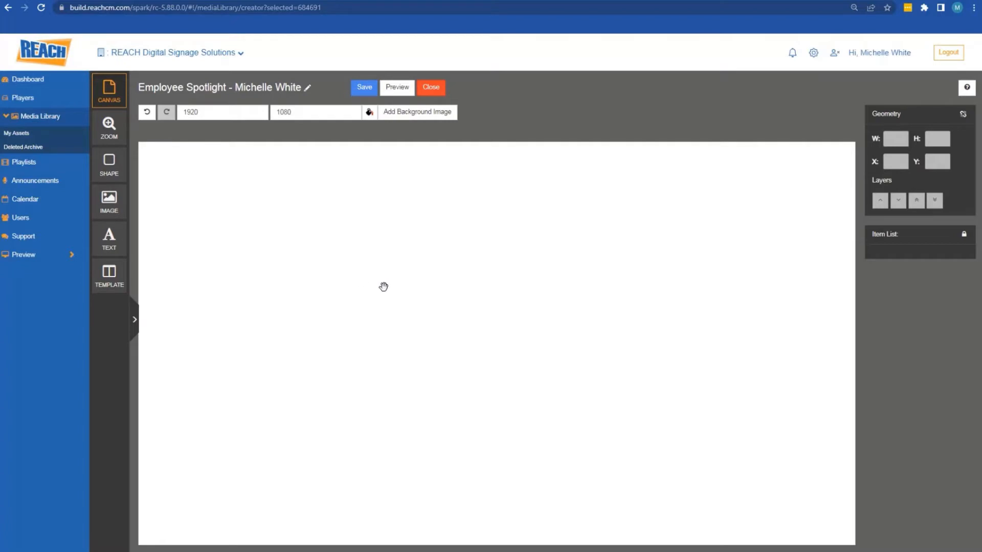
# Add a text box, widen it to 840, and type 'Line one' in it
pyautogui.click(109, 237)
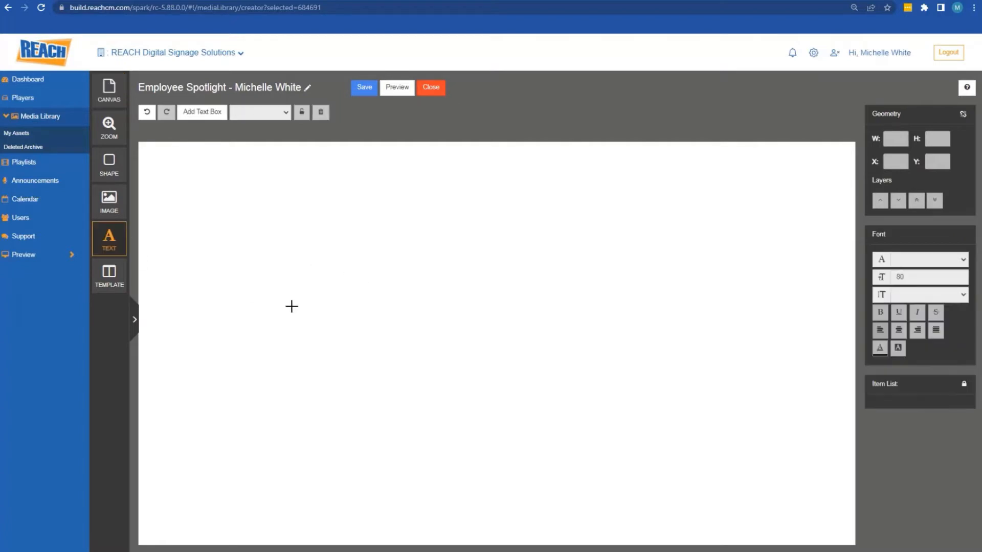
pyautogui.click(203, 112)
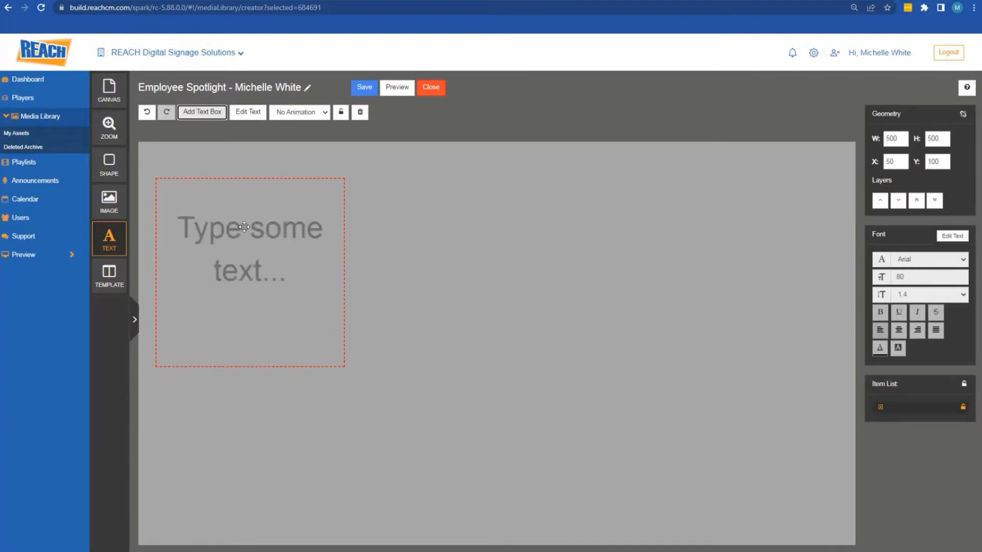
pyautogui.moveTo(241, 224); pyautogui.dragTo(421, 250)
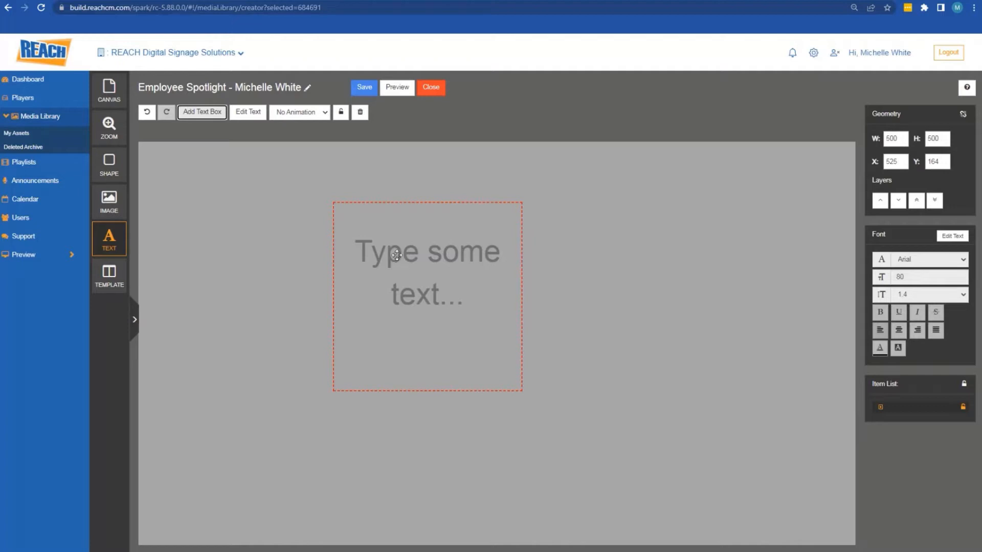
pyautogui.moveTo(391, 247); pyautogui.dragTo(293, 250)
pyautogui.moveTo(415, 272); pyautogui.dragTo(547, 277)
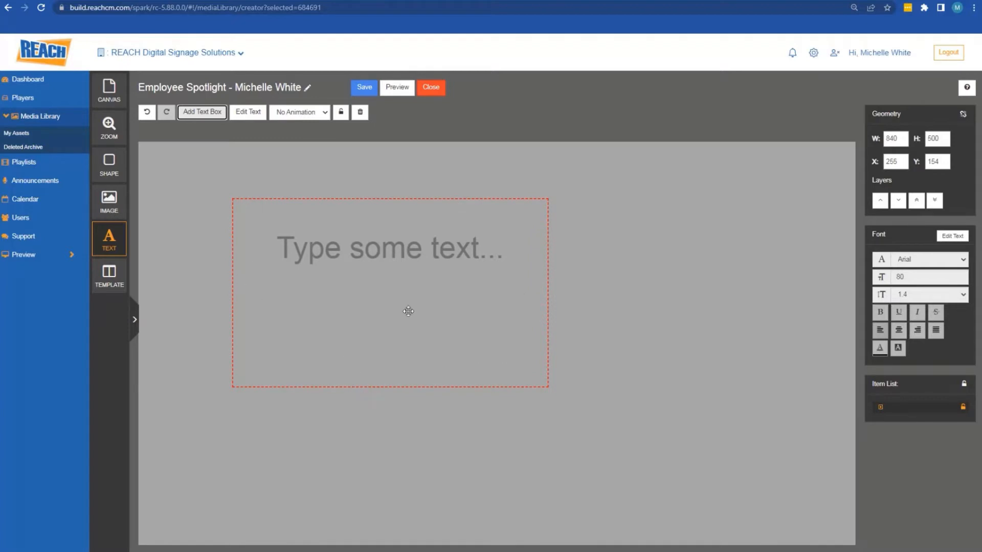
pyautogui.doubleClick(374, 251)
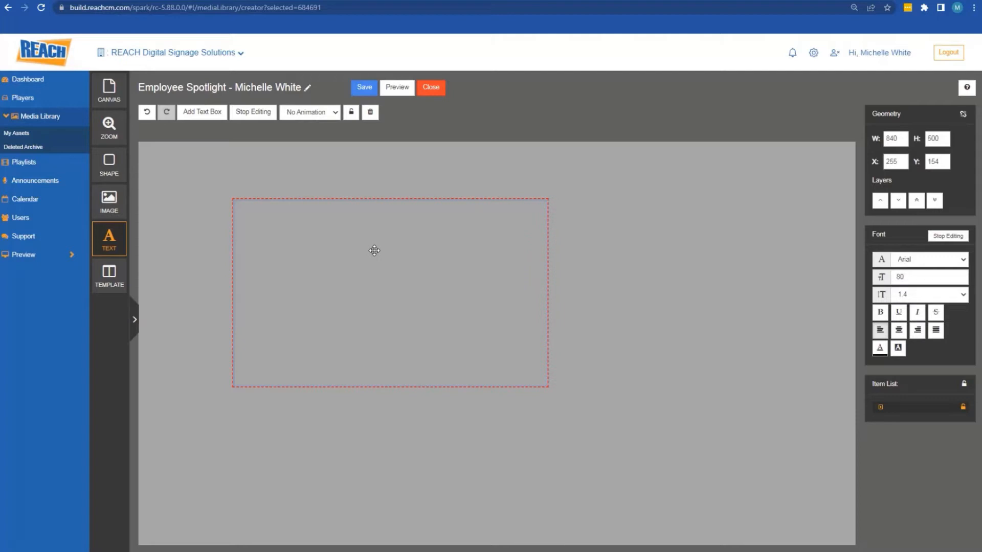
pyautogui.write('Line one')
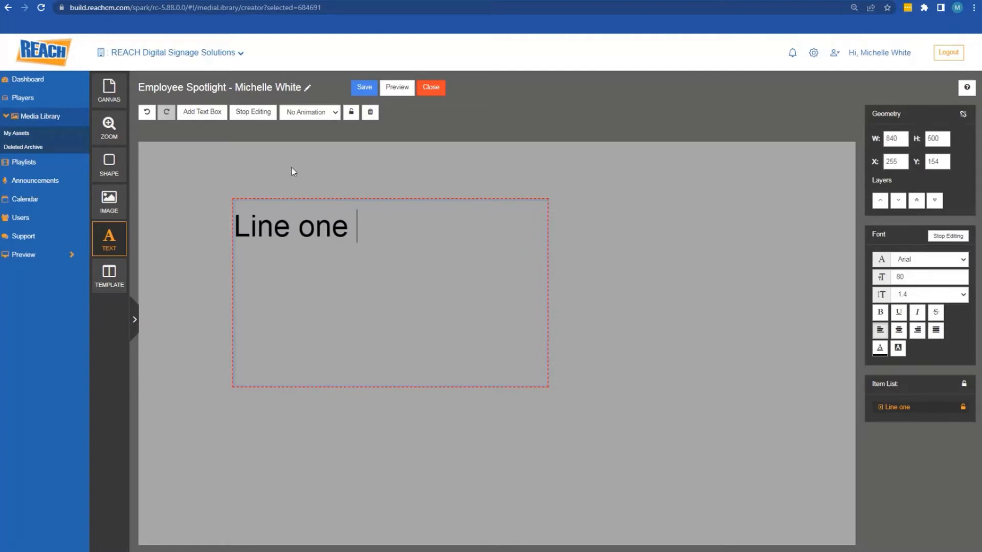
pyautogui.click(253, 115)
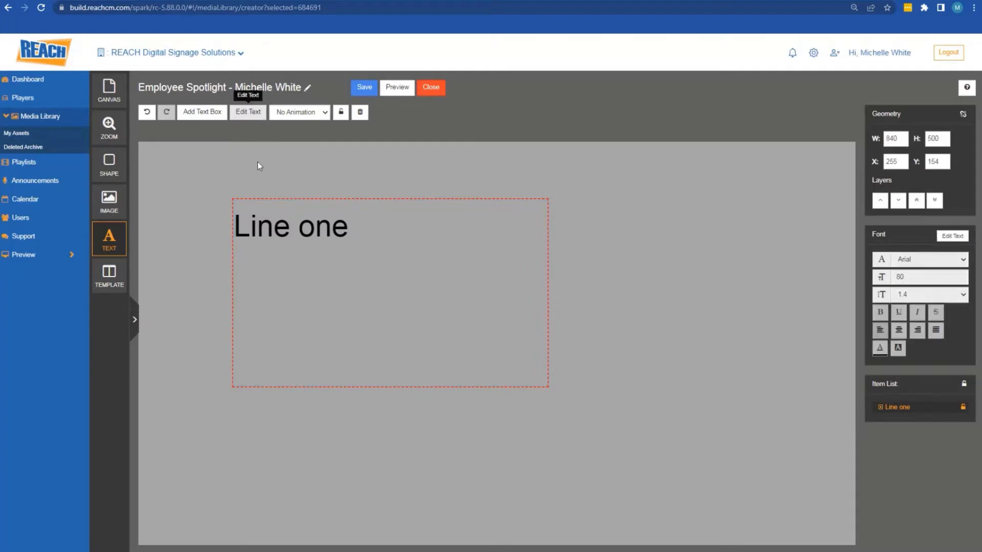
# Shorten the 'Line one' box to 187 high and place it at X 290, Y 205
pyautogui.moveTo(233, 224); pyautogui.dragTo(445, 403)
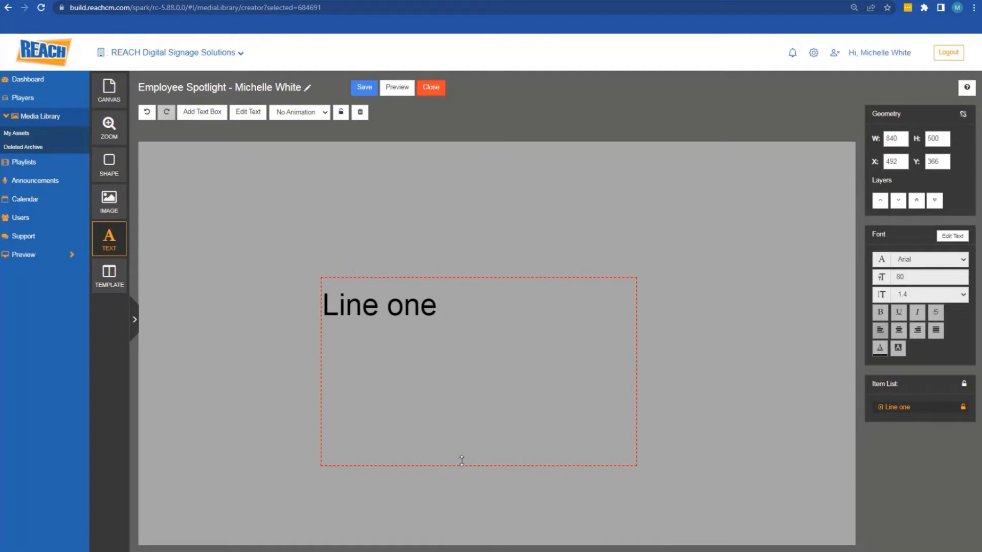
pyautogui.moveTo(458, 461); pyautogui.dragTo(463, 349)
pyautogui.moveTo(403, 307); pyautogui.dragTo(327, 247)
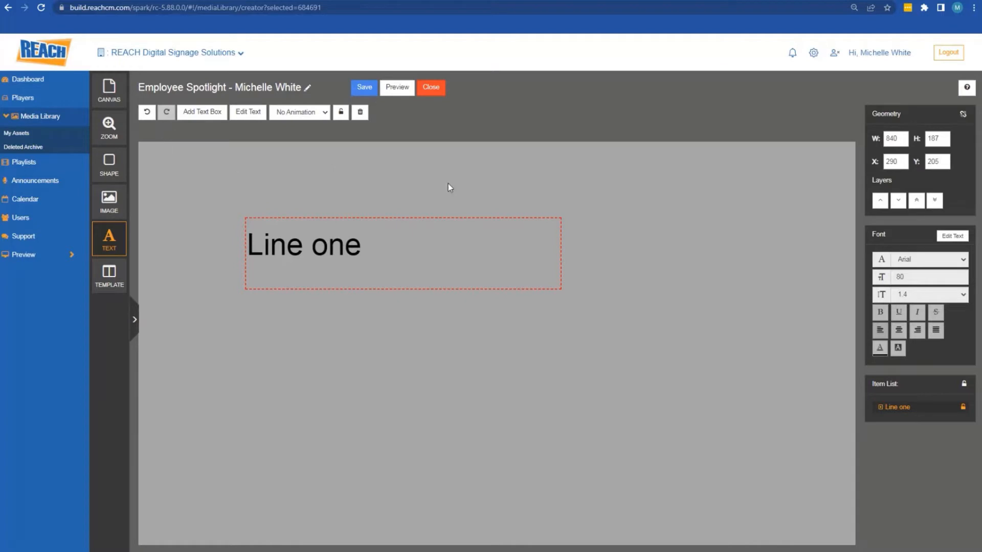
pyautogui.click(720, 217)
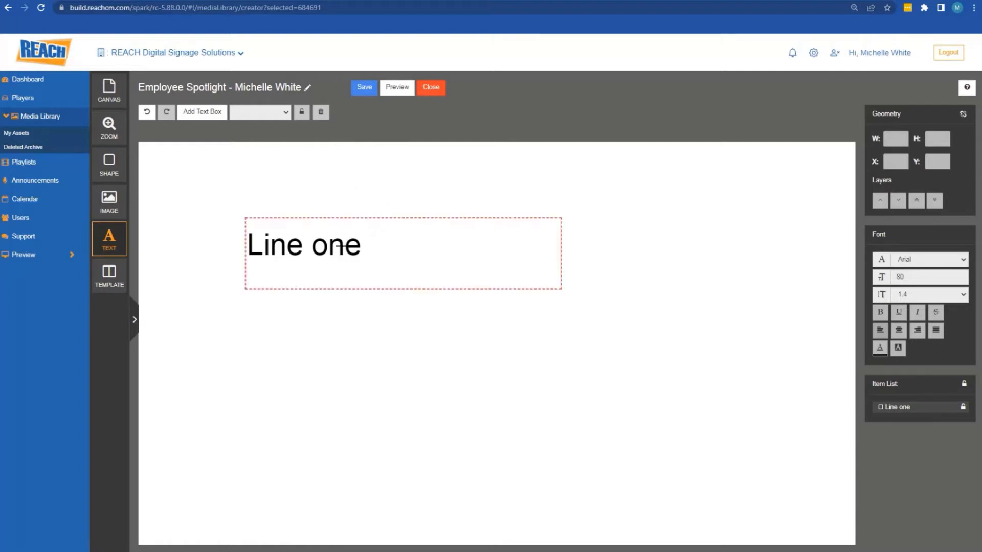
# Replace the text after the first letter with placeholder 'ghghghg', giving 'Lghghghg'
pyautogui.click(318, 248)
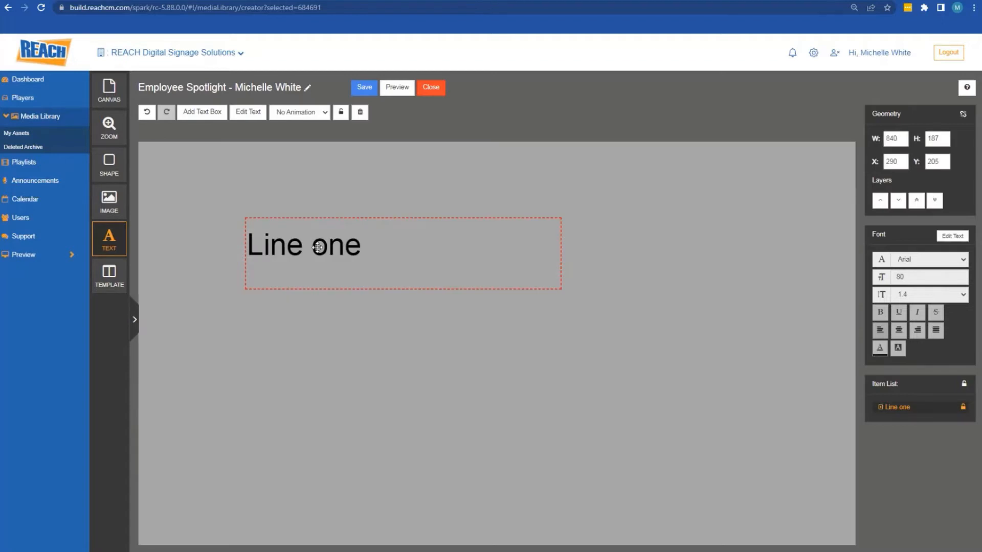
pyautogui.doubleClick(317, 247)
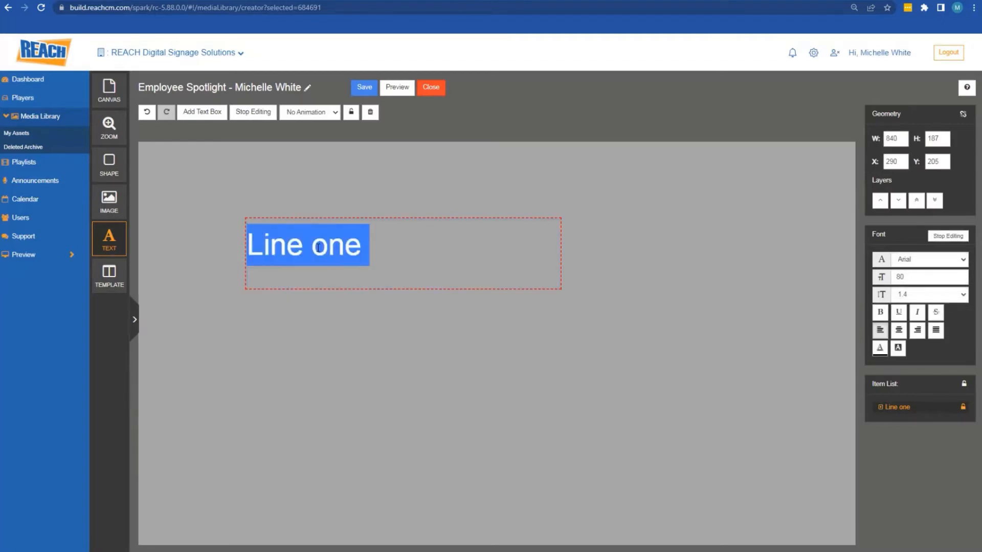
pyautogui.click(346, 243)
pyautogui.click(361, 249)
pyautogui.moveTo(364, 249); pyautogui.dragTo(266, 249)
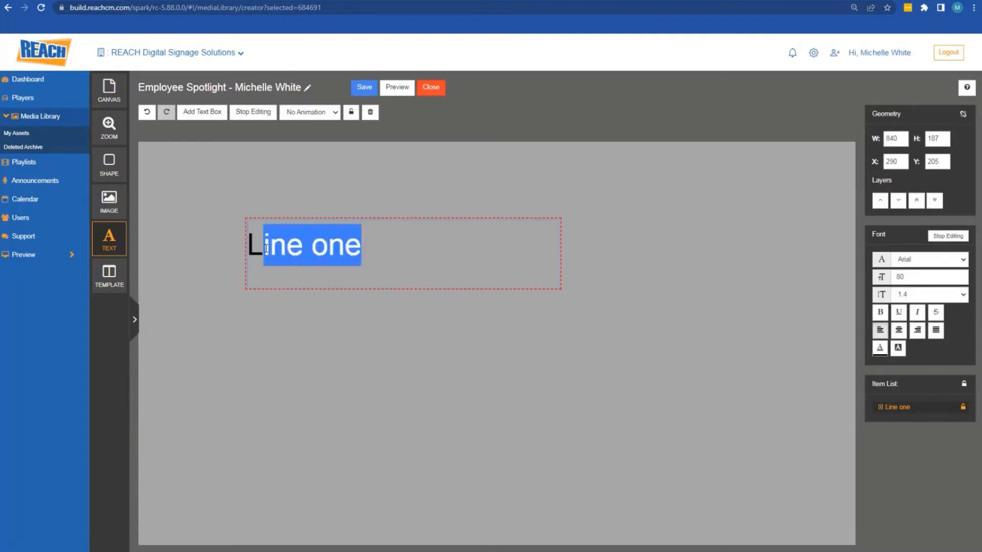
pyautogui.write('ghghghg')
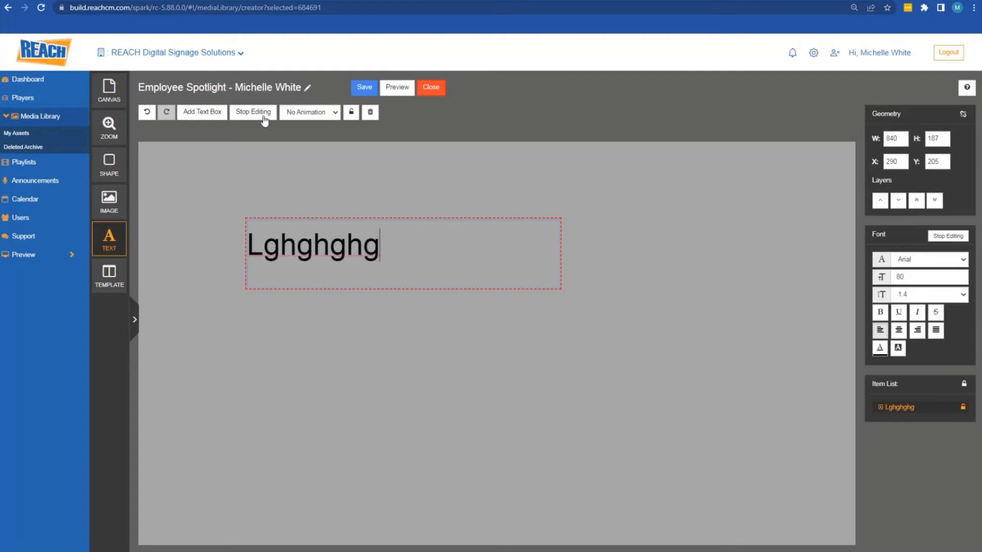
pyautogui.click(725, 223)
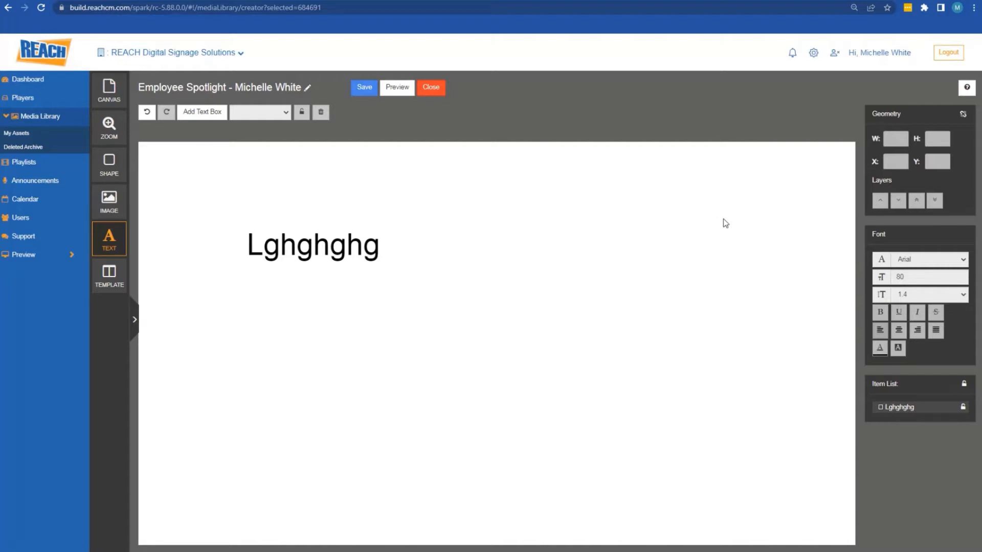
# Move the box toward the centre and retype it as 'EMPLOYEE' with 'SPOTLIGHT' on a second line
pyautogui.click(384, 243)
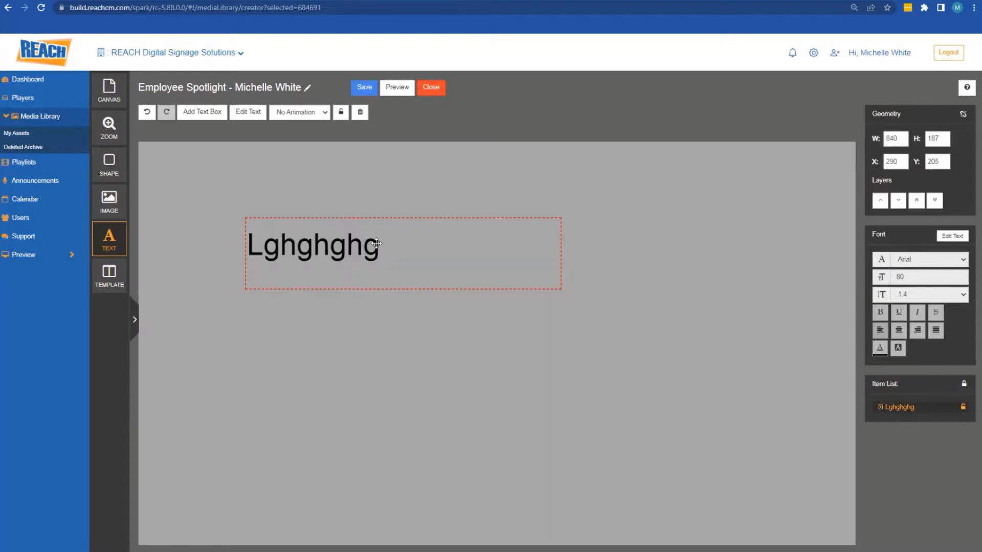
pyautogui.moveTo(339, 247); pyautogui.dragTo(431, 312)
pyautogui.doubleClick(438, 279)
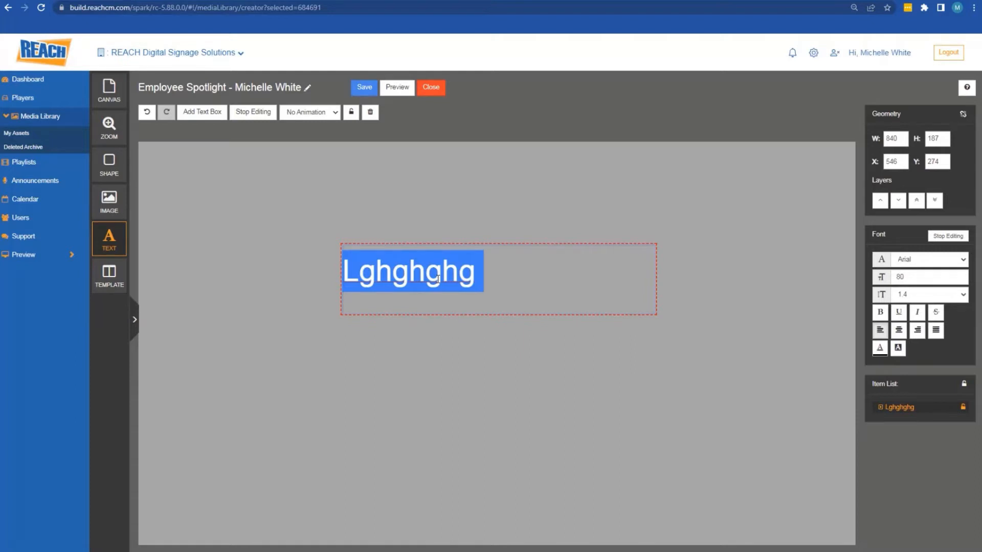
pyautogui.write('EMPLOYEE')
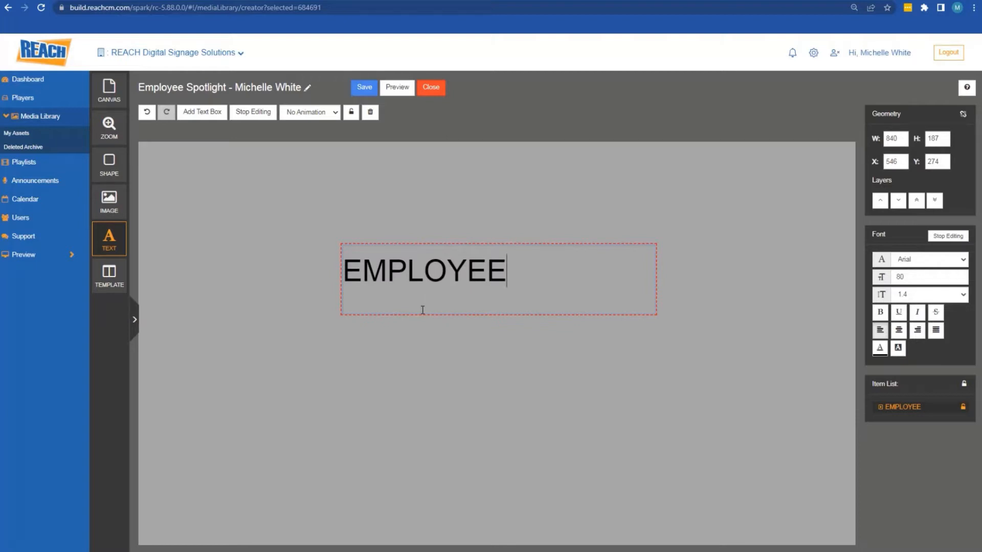
pyautogui.press('Return')
pyautogui.write('sP')
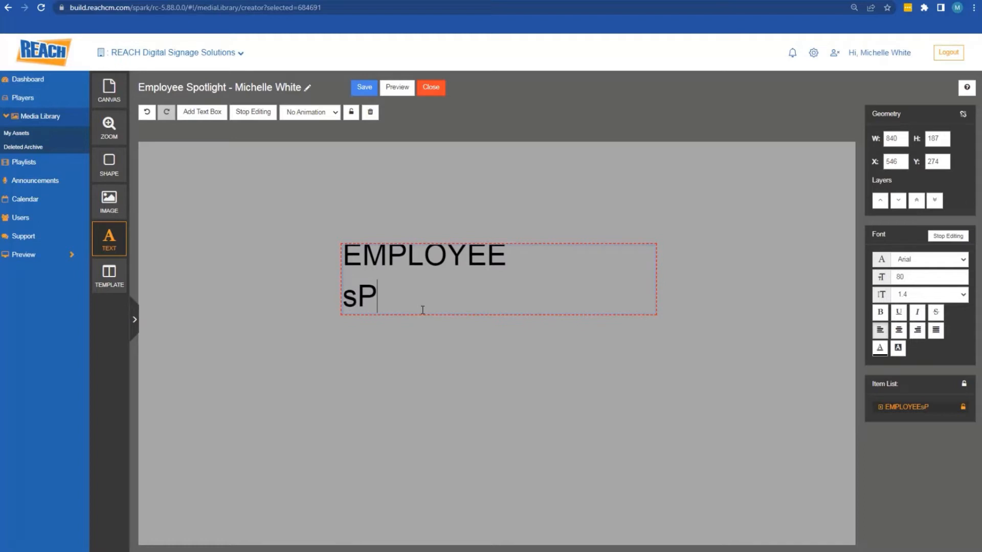
pyautogui.press('BackSpace')
pyautogui.press('BackSpace')
pyautogui.write('SPOTLIGHT')
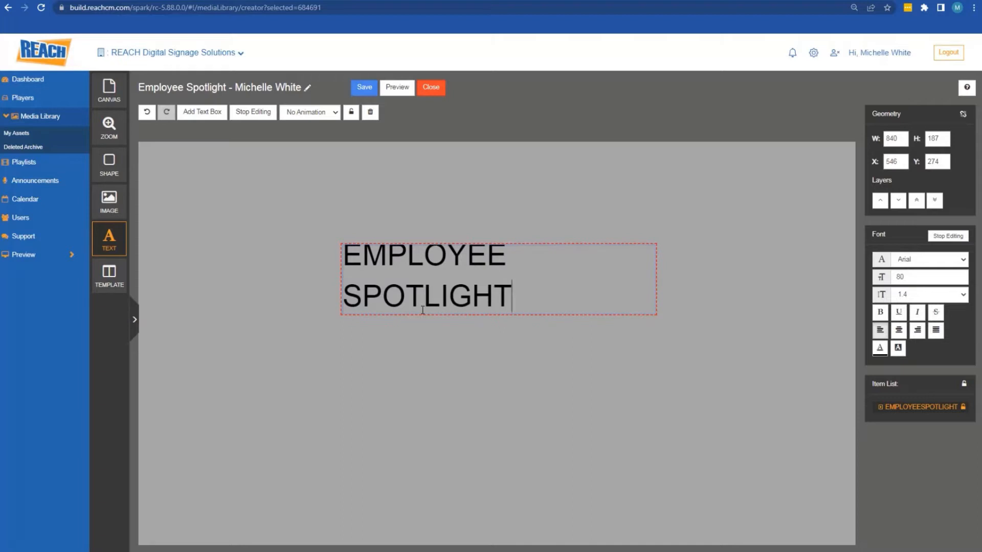
# Delete the SPOTLIGHT line so the box reads only 'EMPLOYEE', then select that word
pyautogui.click(488, 257)
pyautogui.moveTo(488, 257); pyautogui.dragTo(389, 257)
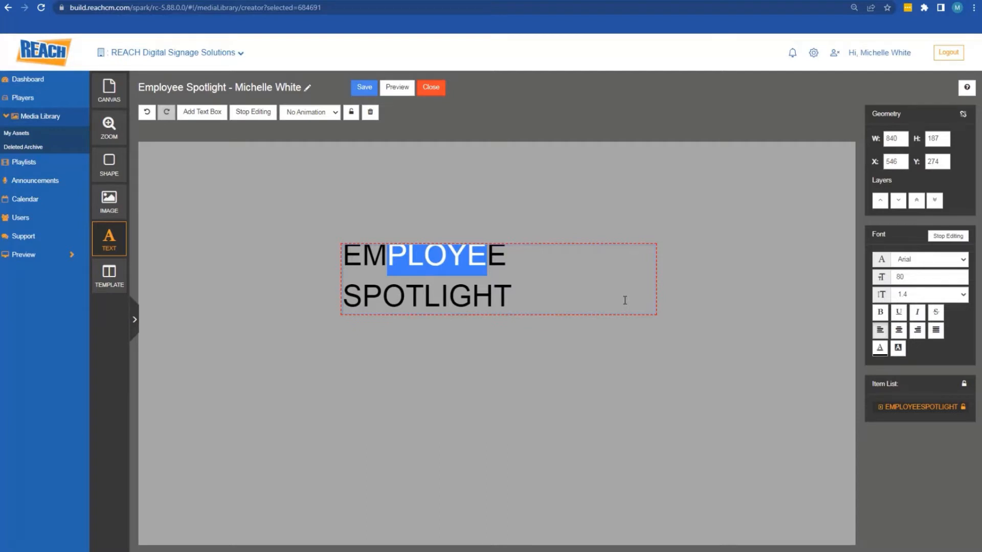
pyautogui.moveTo(510, 302); pyautogui.dragTo(341, 297)
pyautogui.press('BackSpace')
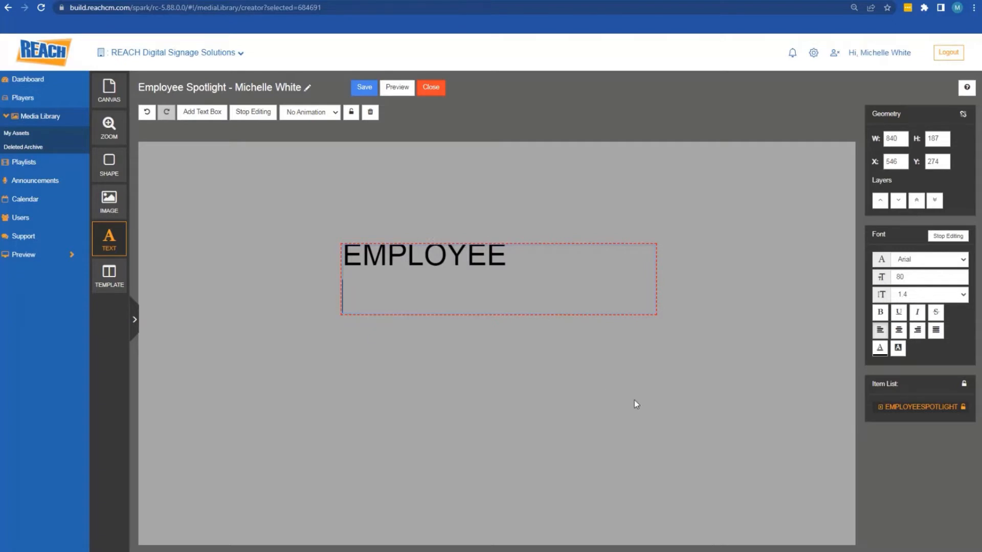
pyautogui.press('BackSpace')
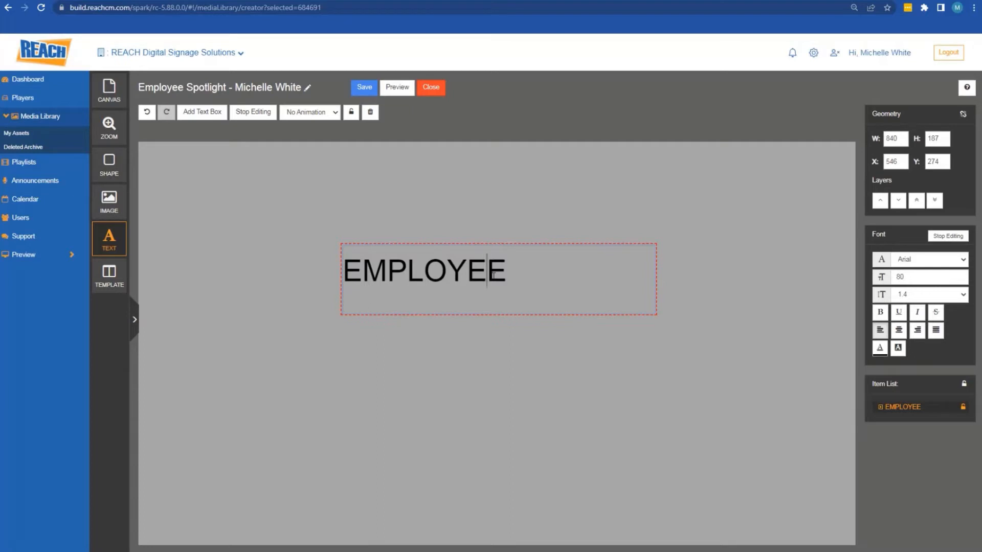
pyautogui.doubleClick(493, 275)
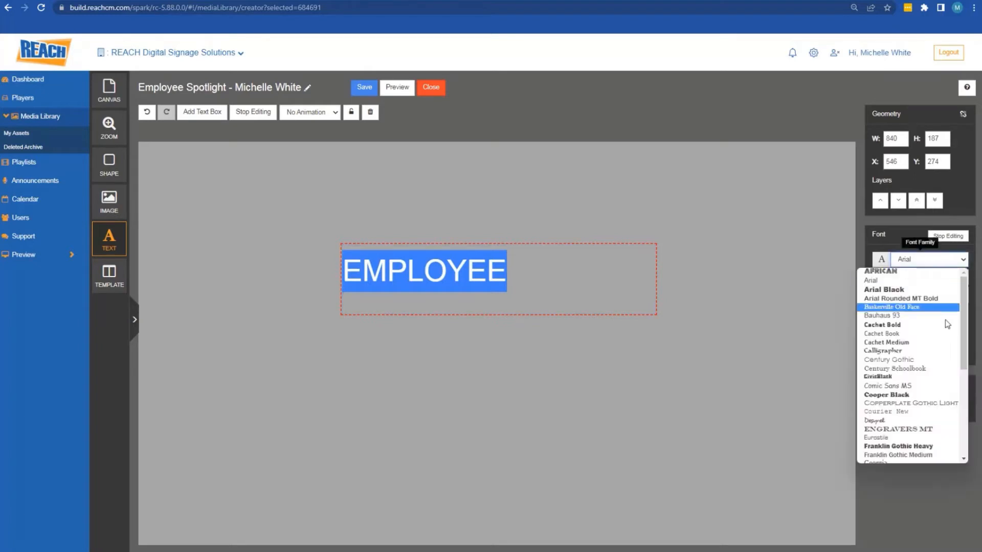
# Make EMPLOYEE Franklin Gothic Heavy, right-aligned, at font size 120
pyautogui.click(924, 446)
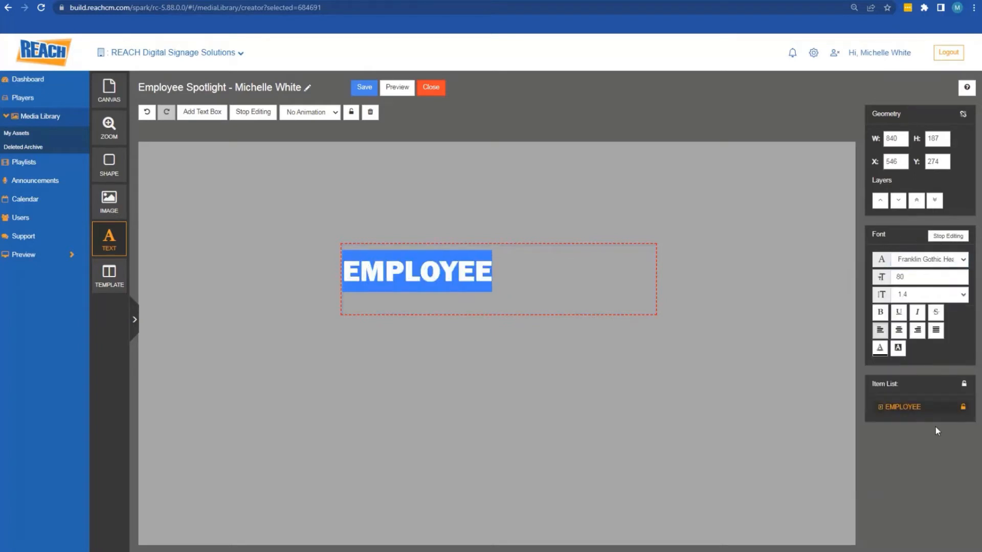
pyautogui.click(917, 332)
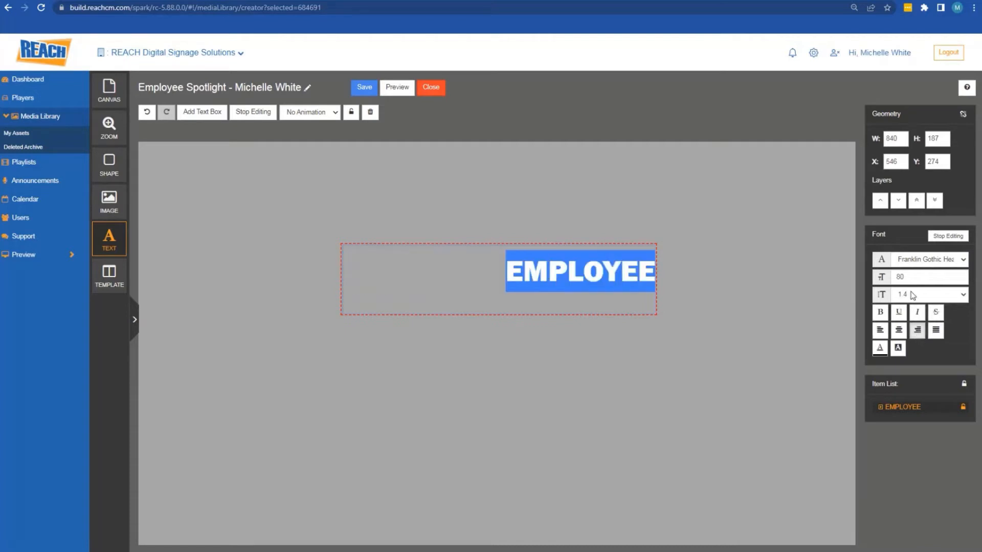
pyautogui.doubleClick(897, 278)
pyautogui.write('12')
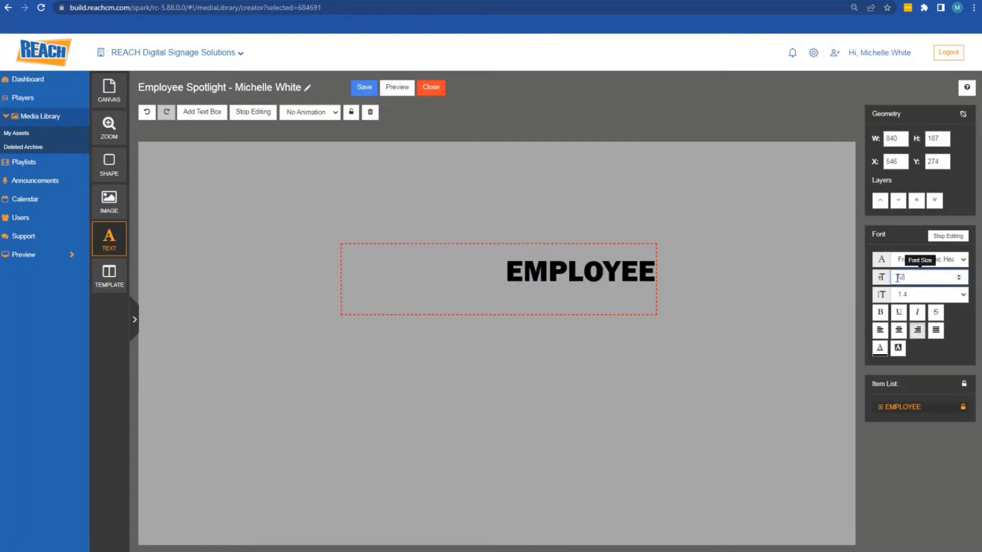
pyautogui.press('Return')
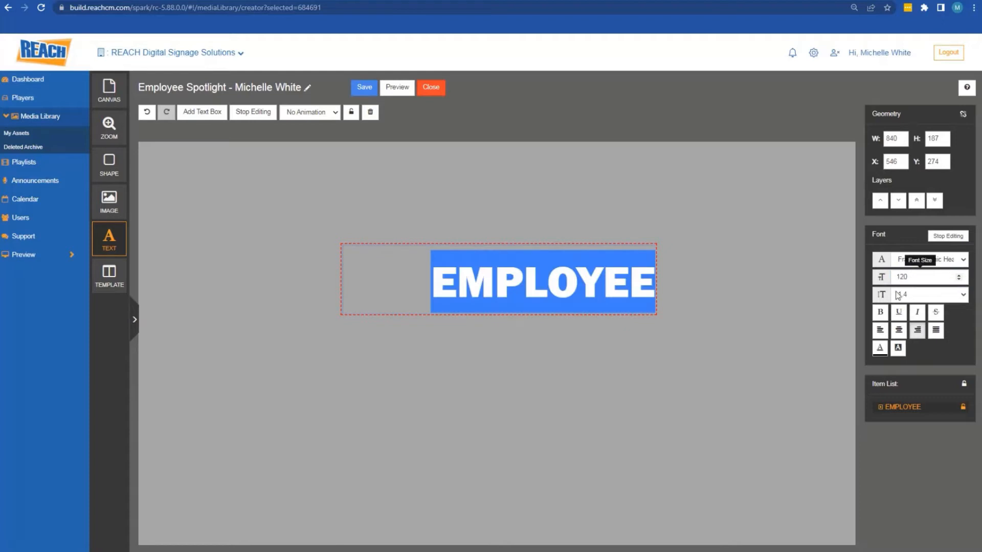
# Colour EMPLOYEE blue rgba(73,73,247,1) and save the colour value in Notepad
pyautogui.click(880, 348)
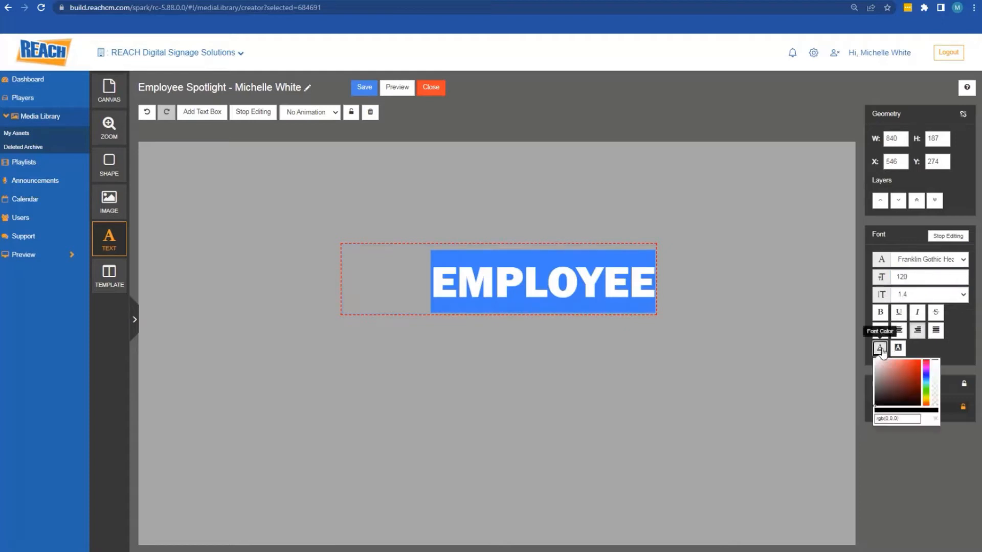
pyautogui.click(927, 376)
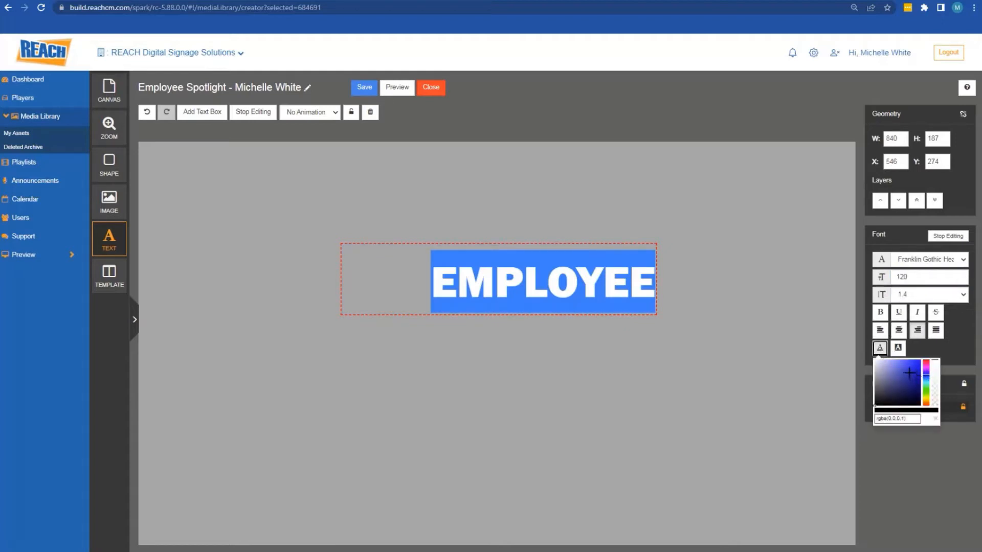
pyautogui.moveTo(909, 374)
pyautogui.mouseDown()
pyautogui.moveTo(916, 363)
pyautogui.moveTo(907, 361)
pyautogui.mouseUp()
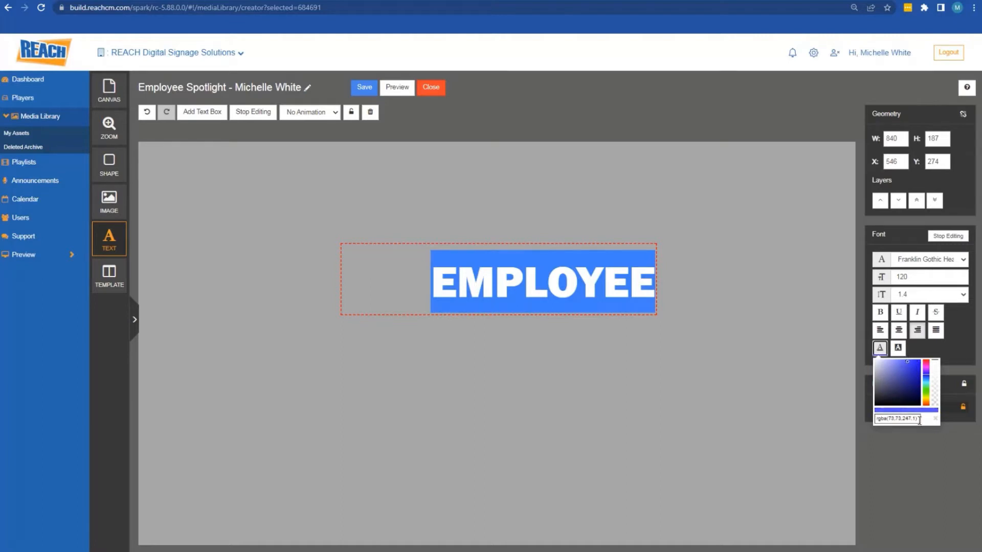
pyautogui.moveTo(919, 420); pyautogui.dragTo(875, 422)
pyautogui.hotkey('ctrl', 'c')
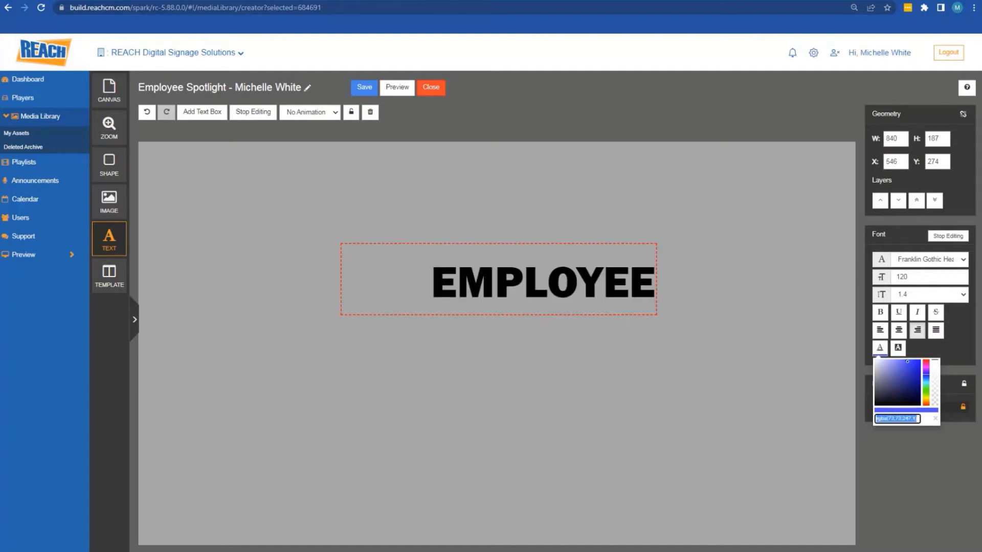
pyautogui.hotkey('alt', 'Tab')
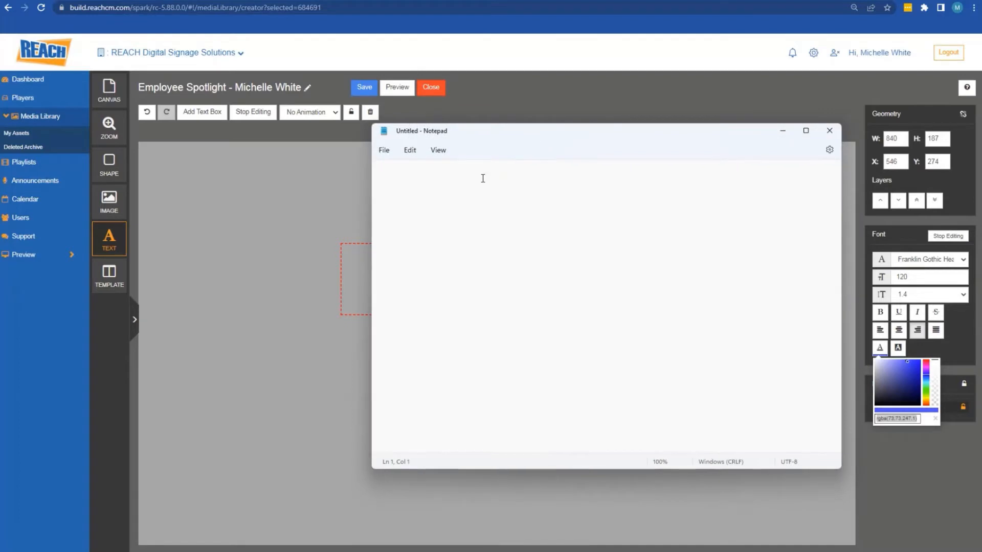
pyautogui.hotkey('ctrl', 'v')
pyautogui.hotkey('alt', 'Tab')
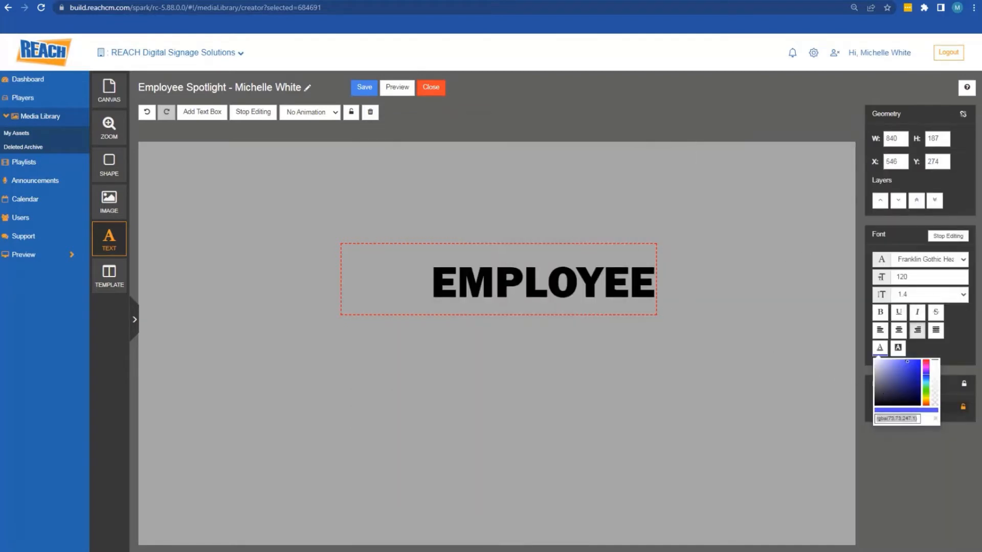
pyautogui.click(617, 291)
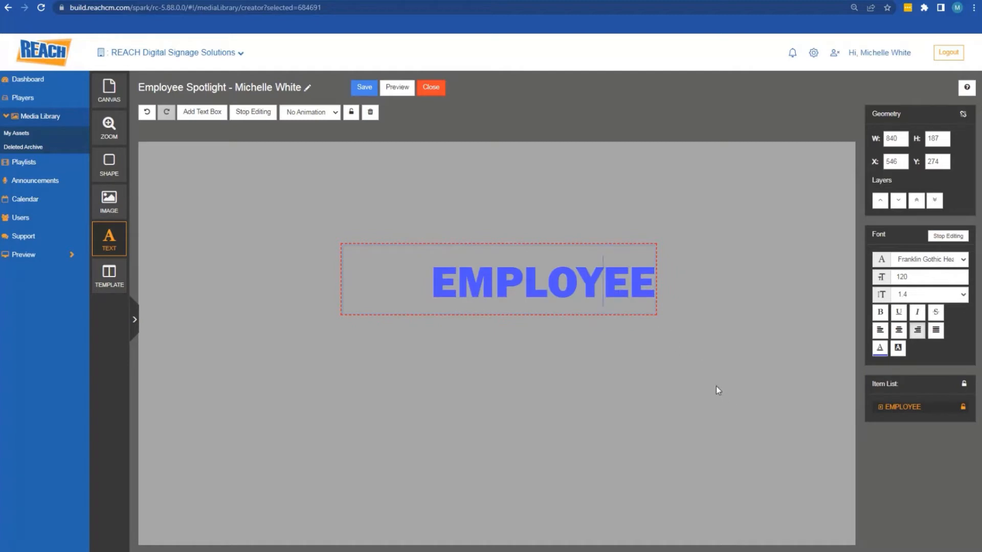
# Move EMPLOYEE to the top-left and add a 911×209 text box below it typed 'SPOTLIGHT'
pyautogui.click(253, 112)
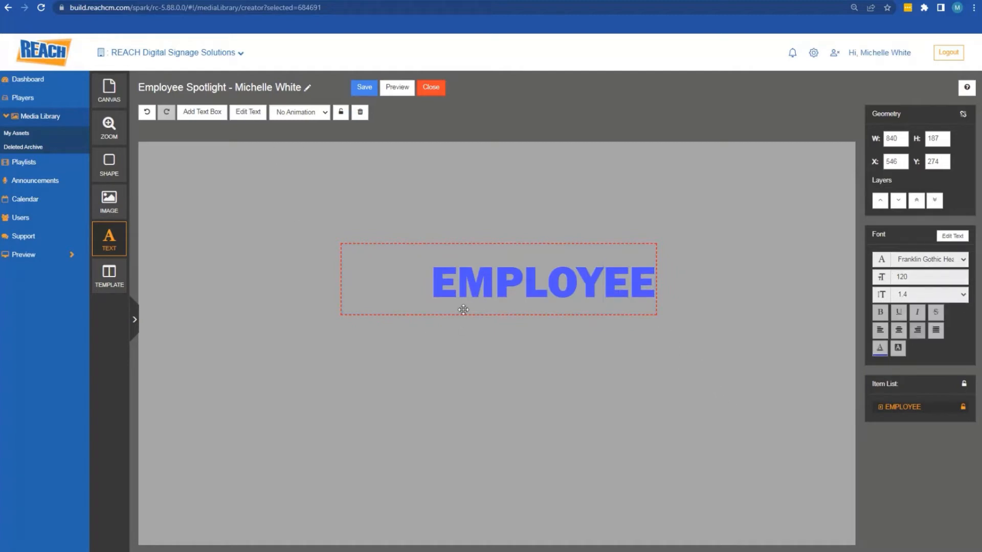
pyautogui.moveTo(463, 310); pyautogui.dragTo(279, 208)
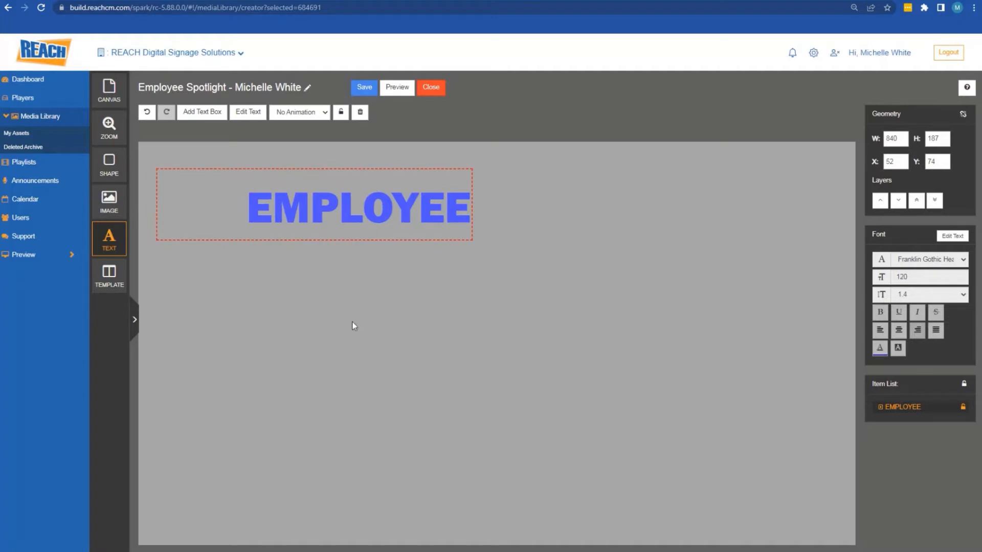
pyautogui.click(202, 112)
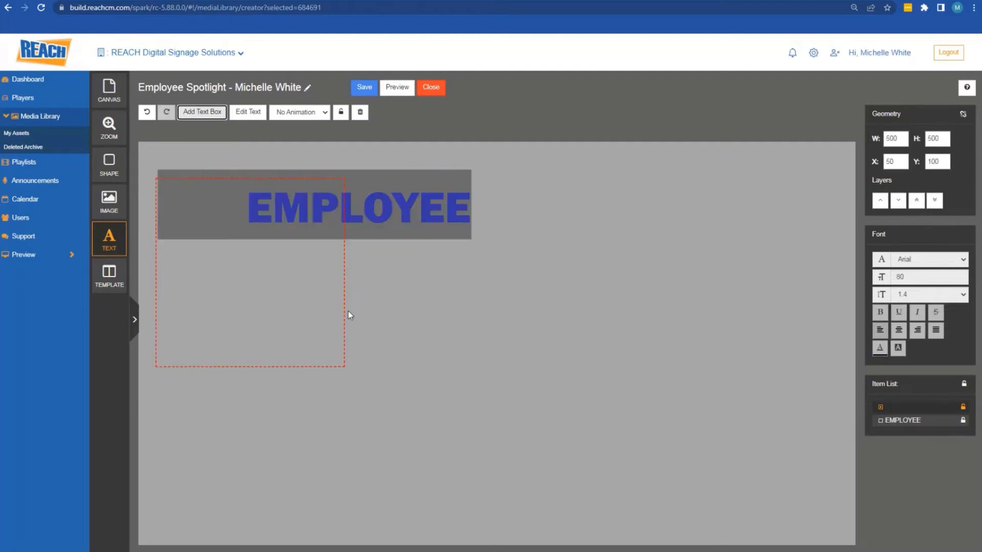
pyautogui.moveTo(353, 324); pyautogui.dragTo(497, 258)
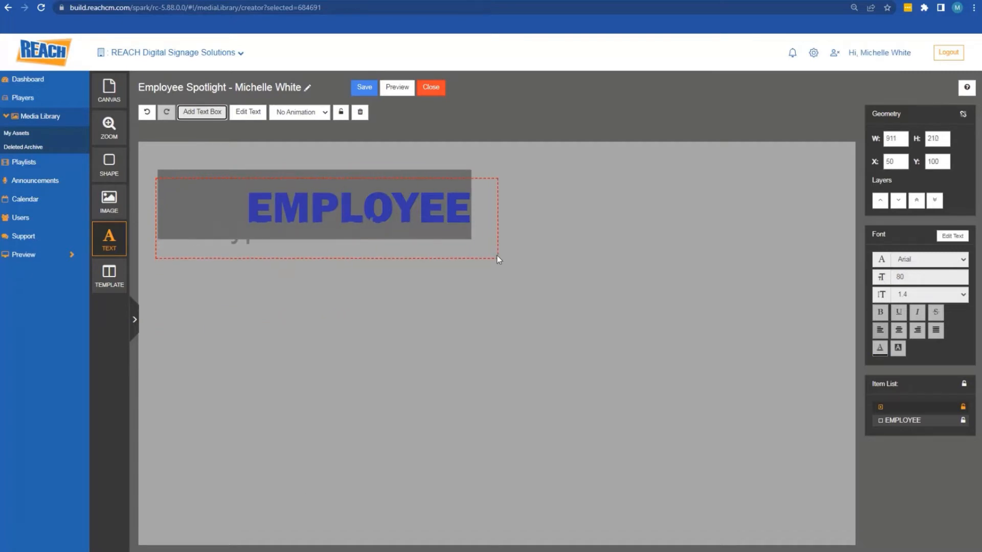
pyautogui.moveTo(407, 234); pyautogui.dragTo(411, 299)
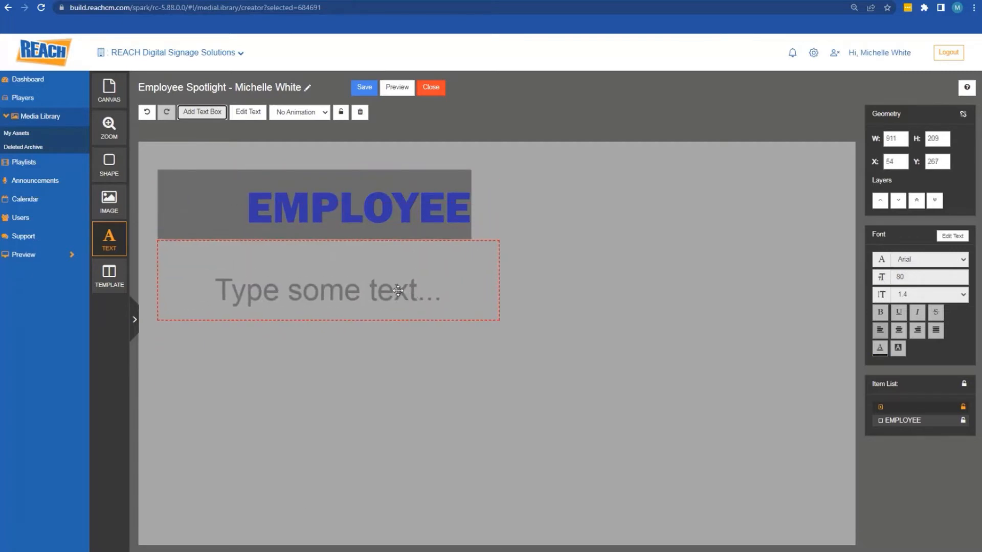
pyautogui.doubleClick(397, 290)
pyautogui.write('S')
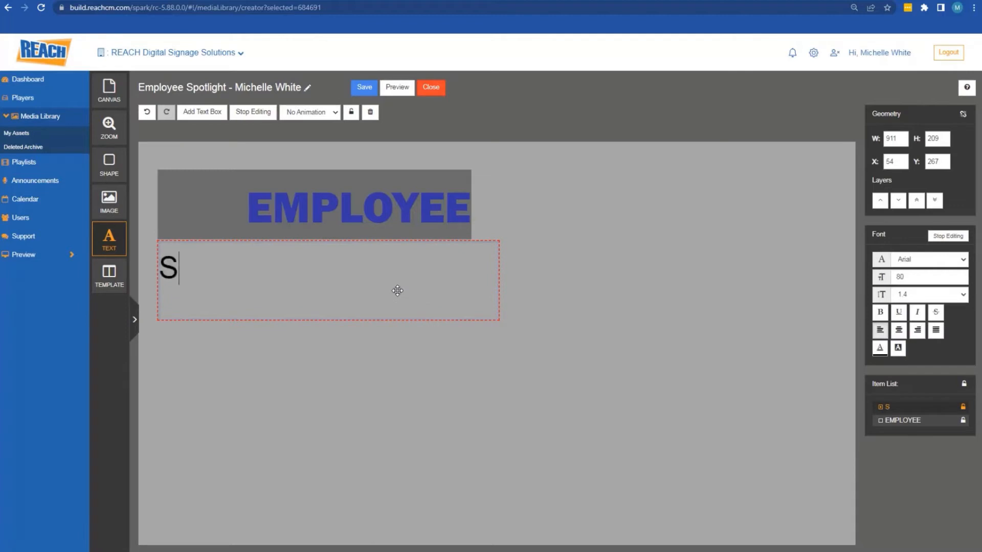
pyautogui.write('POTLIGHT')
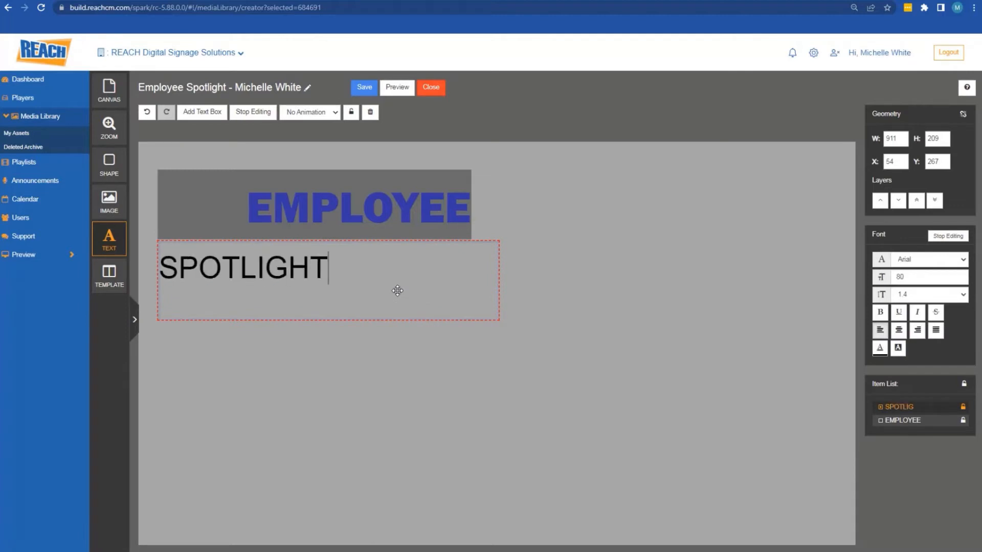
# Make SPOTLIGHT right-aligned Franklin Gothic Medium at font size 100
pyautogui.doubleClick(312, 269)
pyautogui.click(527, 210)
pyautogui.doubleClick(290, 277)
pyautogui.click(917, 330)
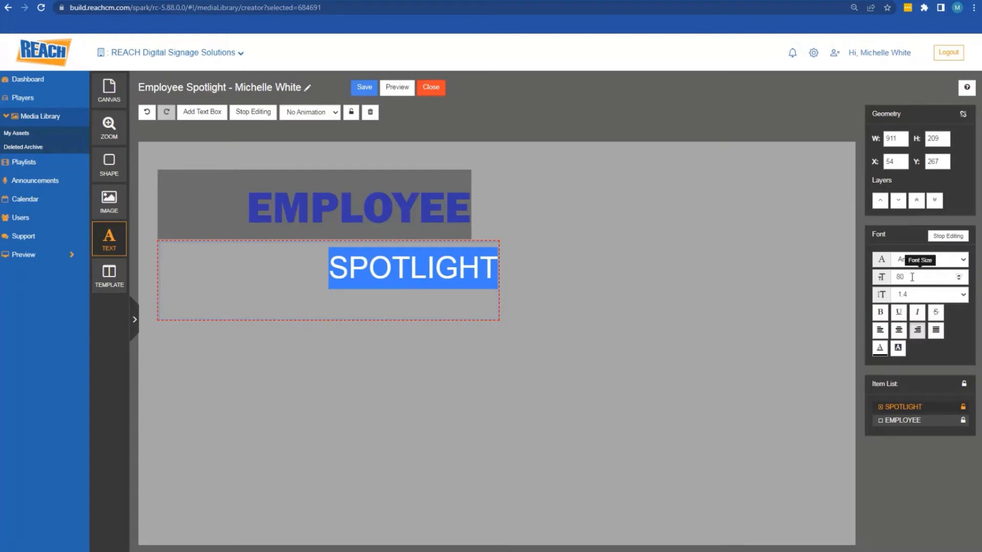
pyautogui.moveTo(913, 277); pyautogui.dragTo(873, 282)
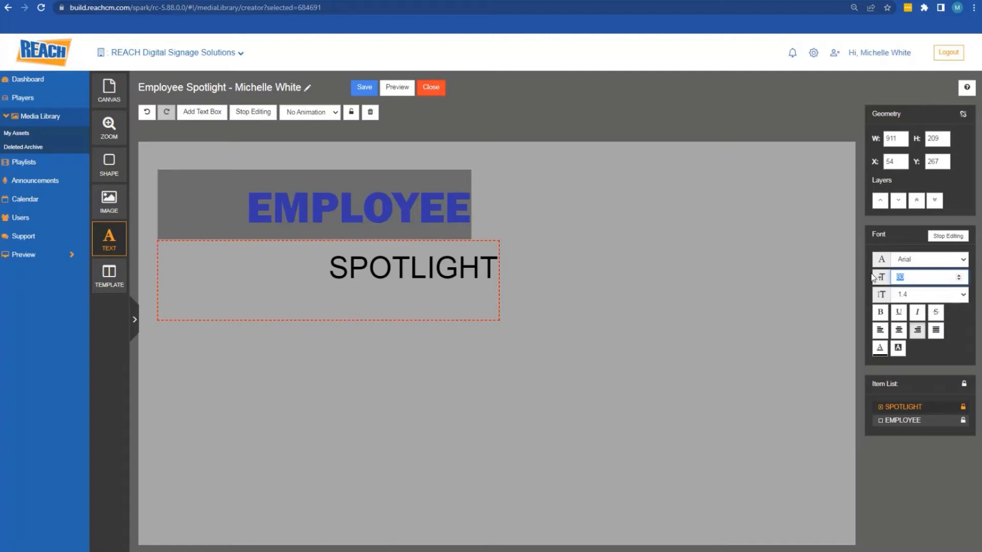
pyautogui.write('100')
pyautogui.press('Return')
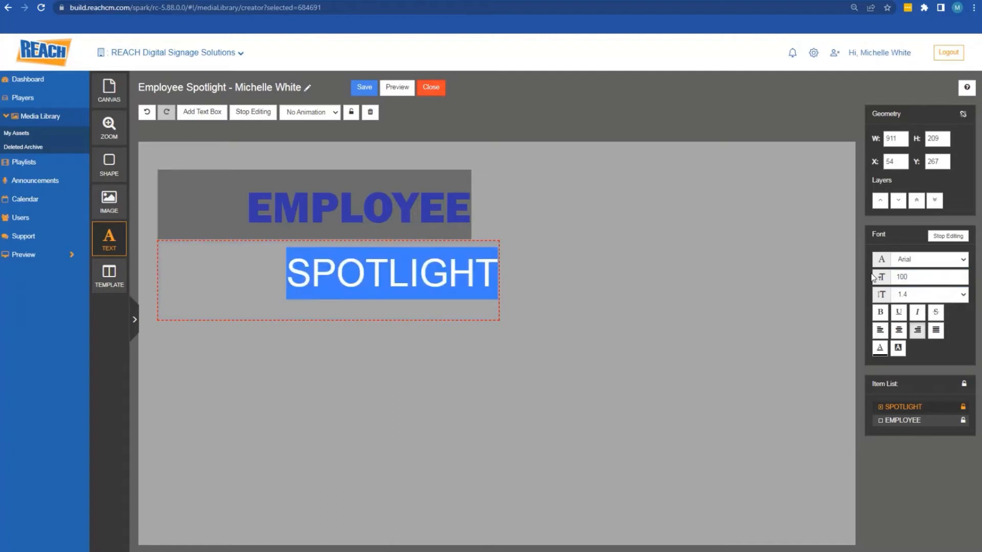
pyautogui.click(944, 259)
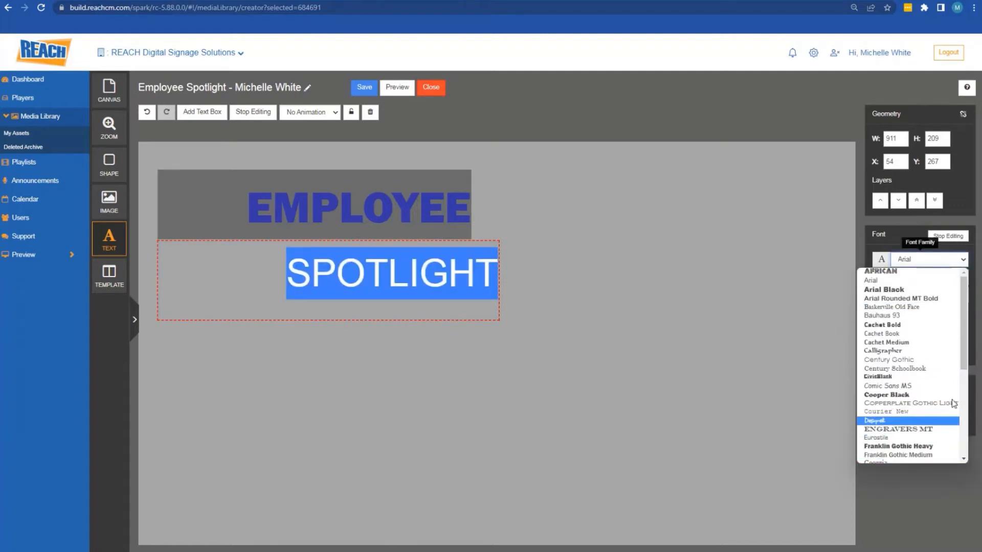
pyautogui.scroll(-2, 946, 404)
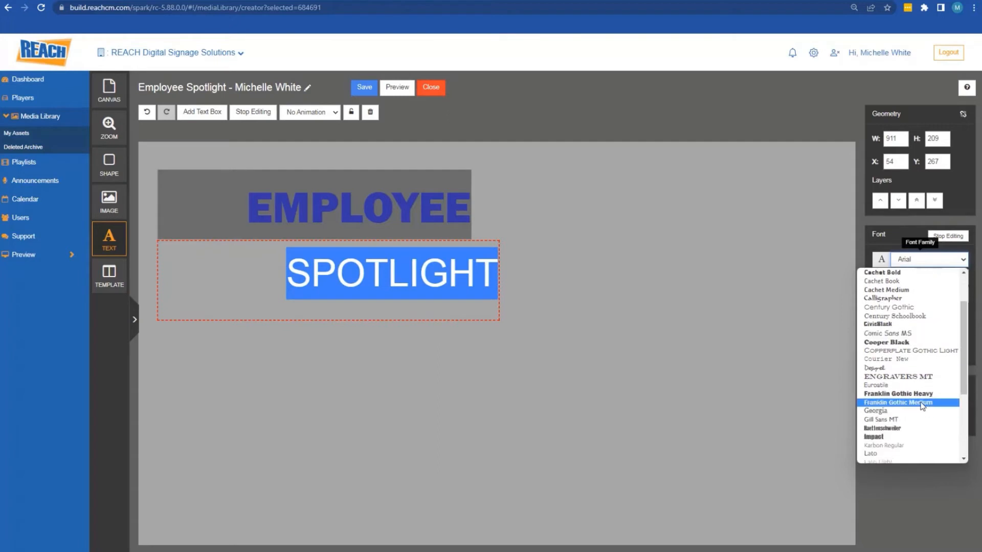
pyautogui.click(923, 403)
# Paste the saved blue rgba(73,73,247,1) from Notepad as SPOTLIGHT's font colour
pyautogui.click(880, 351)
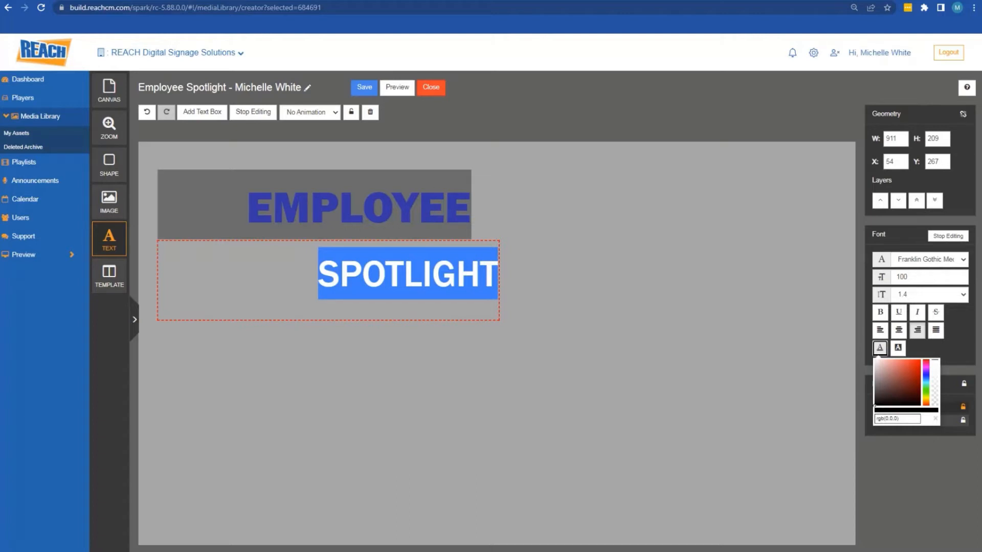
pyautogui.hotkey('alt', 'Tab')
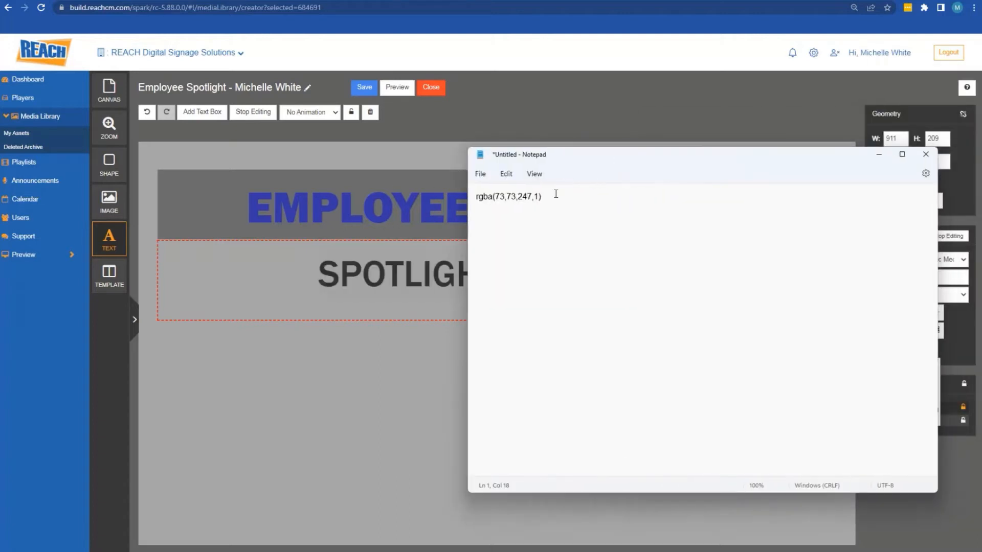
pyautogui.moveTo(543, 197); pyautogui.dragTo(477, 190)
pyautogui.hotkey('ctrl', 'c')
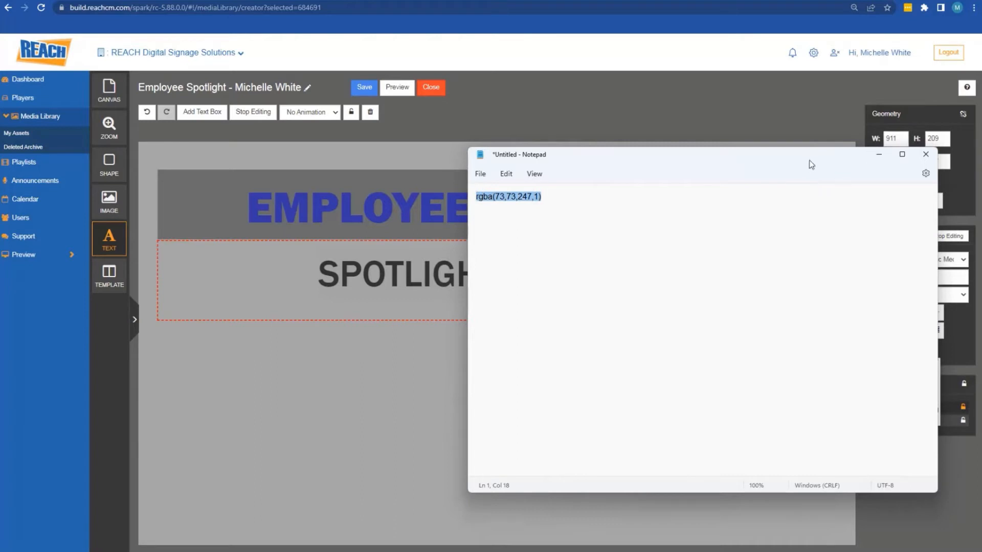
pyautogui.click(879, 154)
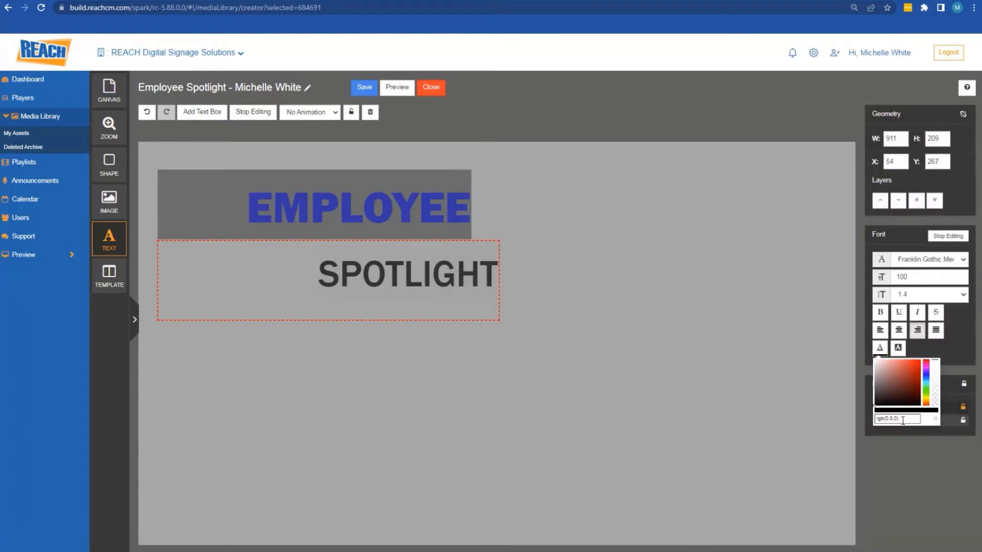
pyautogui.moveTo(902, 420); pyautogui.dragTo(872, 419)
pyautogui.hotkey('ctrl', 'v')
pyautogui.press('Return')
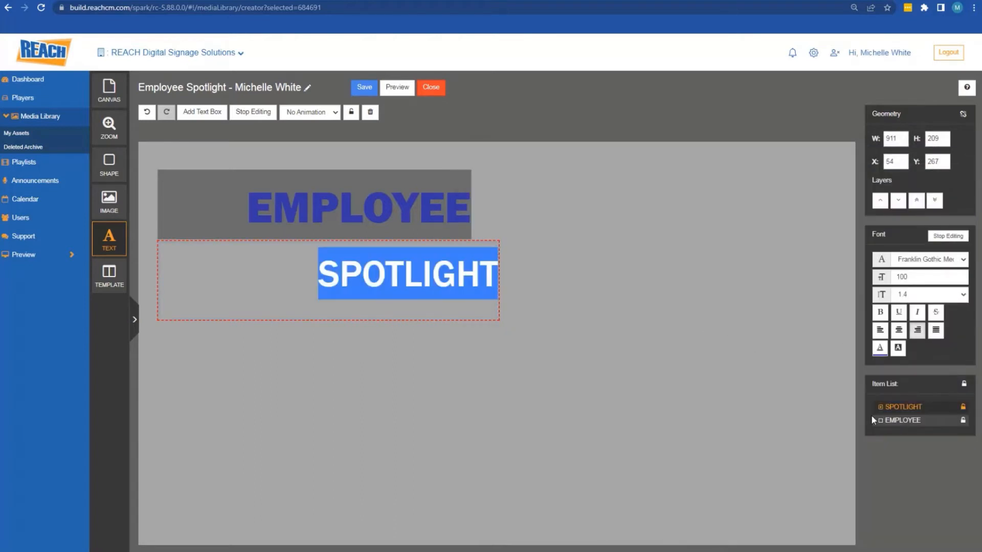
# Narrow the SPOTLIGHT box and tuck it just beneath EMPLOYEE
pyautogui.click(256, 113)
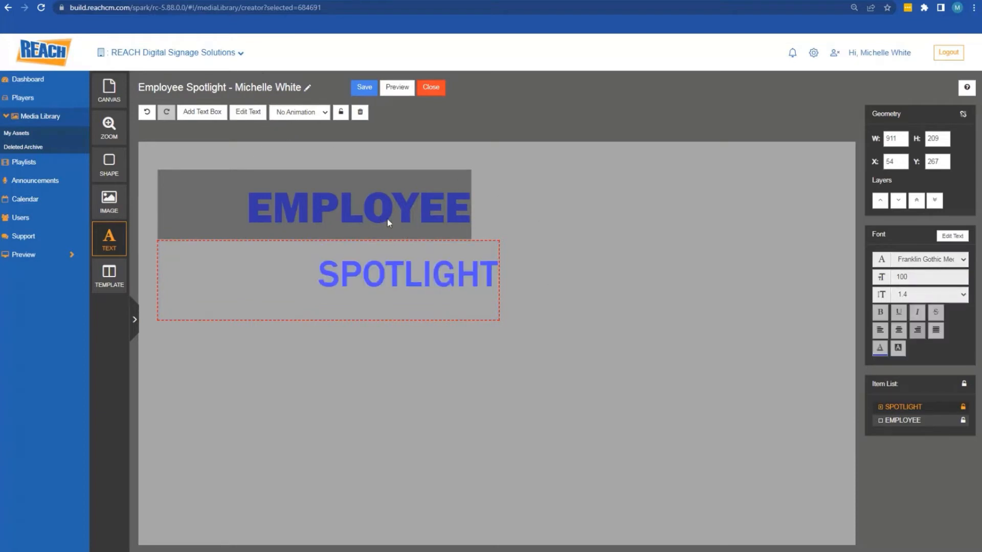
pyautogui.moveTo(158, 271); pyautogui.dragTo(208, 272)
pyautogui.moveTo(411, 280); pyautogui.dragTo(440, 261)
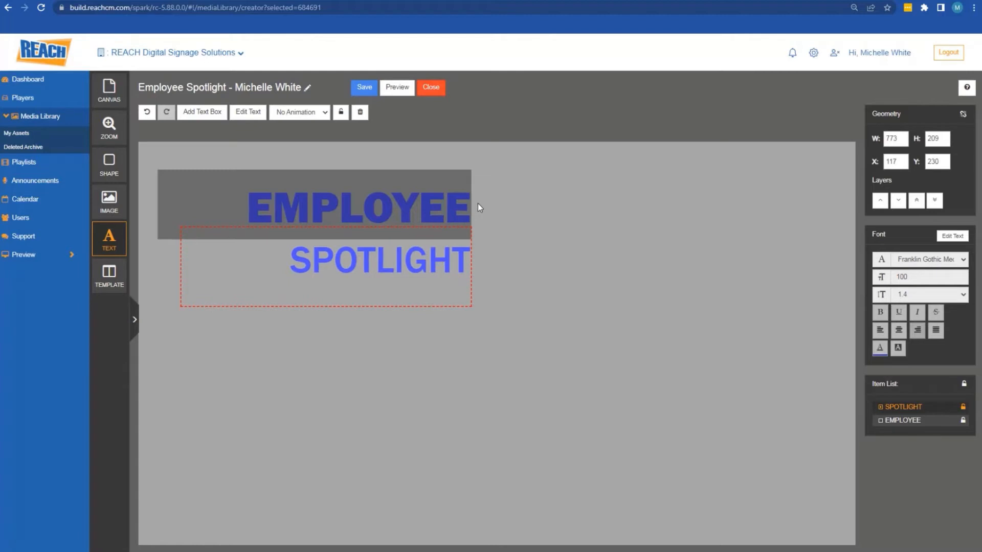
pyautogui.click(777, 197)
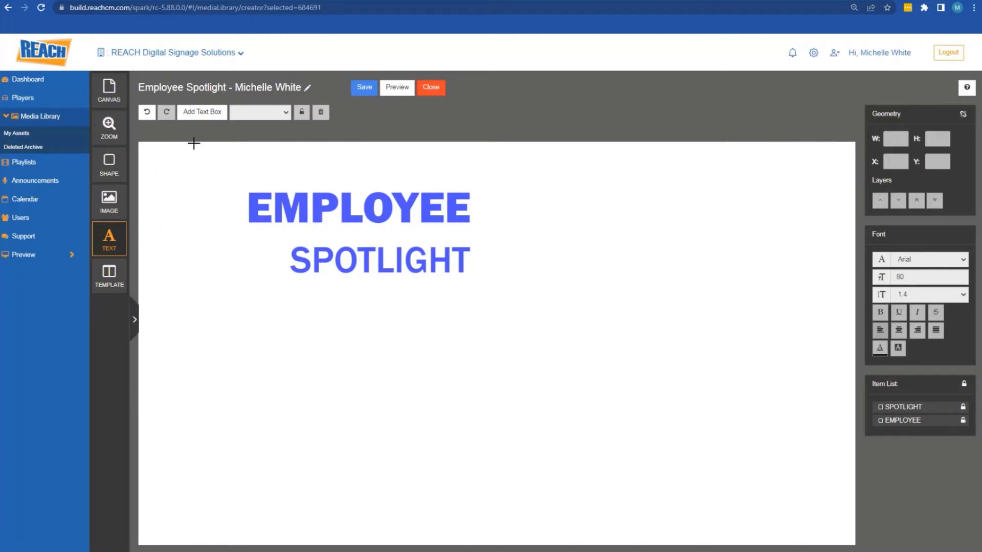
# Add a wide, short 747×163 text box on the right side of the canvas
pyautogui.click(199, 118)
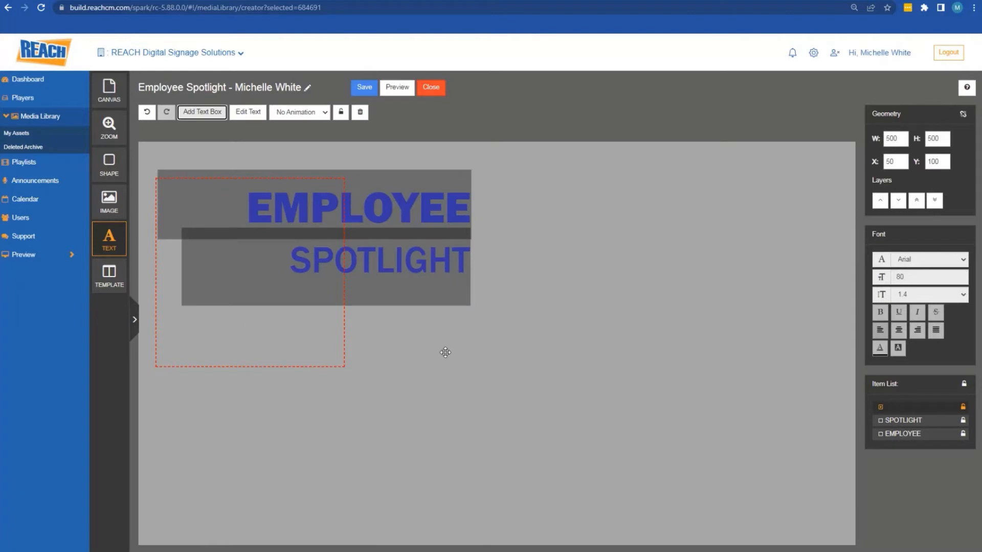
pyautogui.moveTo(561, 338); pyautogui.dragTo(686, 336)
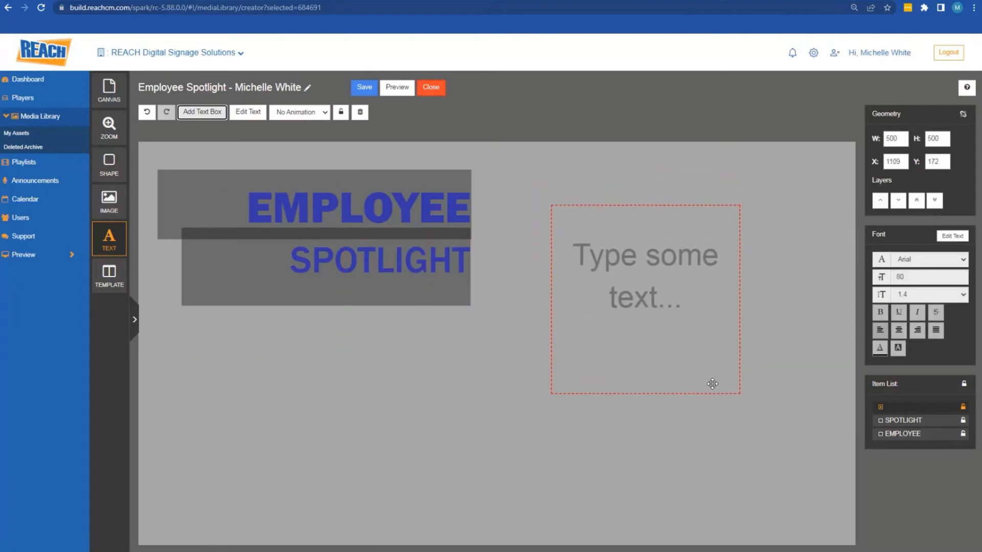
pyautogui.moveTo(741, 393); pyautogui.dragTo(832, 267)
pyautogui.moveTo(660, 245); pyautogui.dragTo(676, 277)
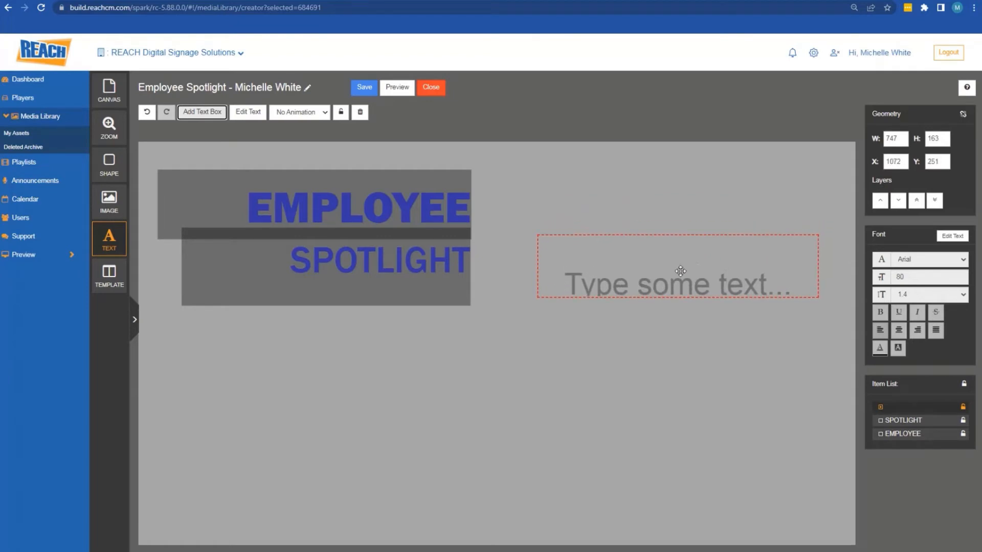
# Type the employee's full name into the new text box
pyautogui.doubleClick(680, 272)
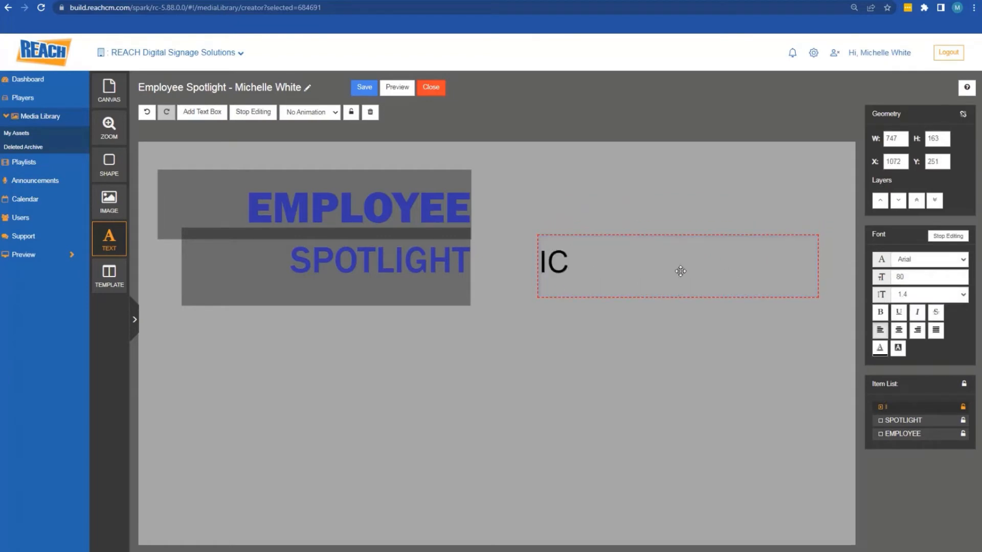
pyautogui.press('BackSpace')
pyautogui.press('BackSpace')
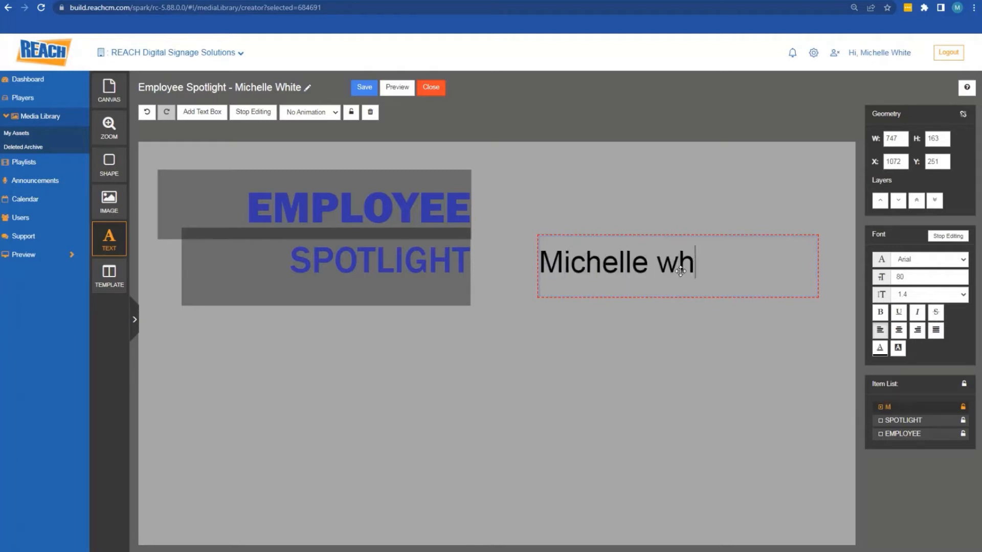
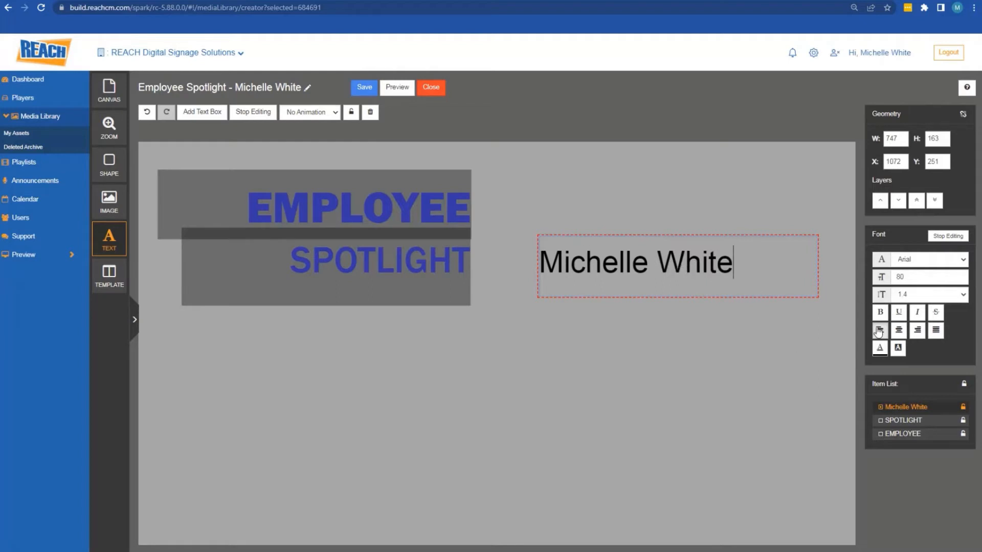
# Make the name bold at font size 50
pyautogui.click(696, 254)
pyautogui.tripleClick(696, 254)
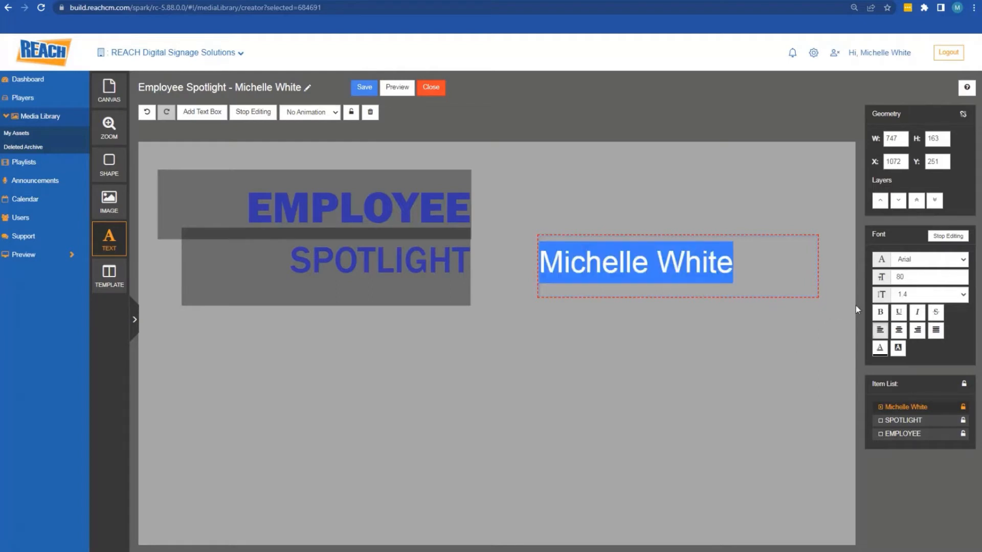
pyautogui.click(880, 312)
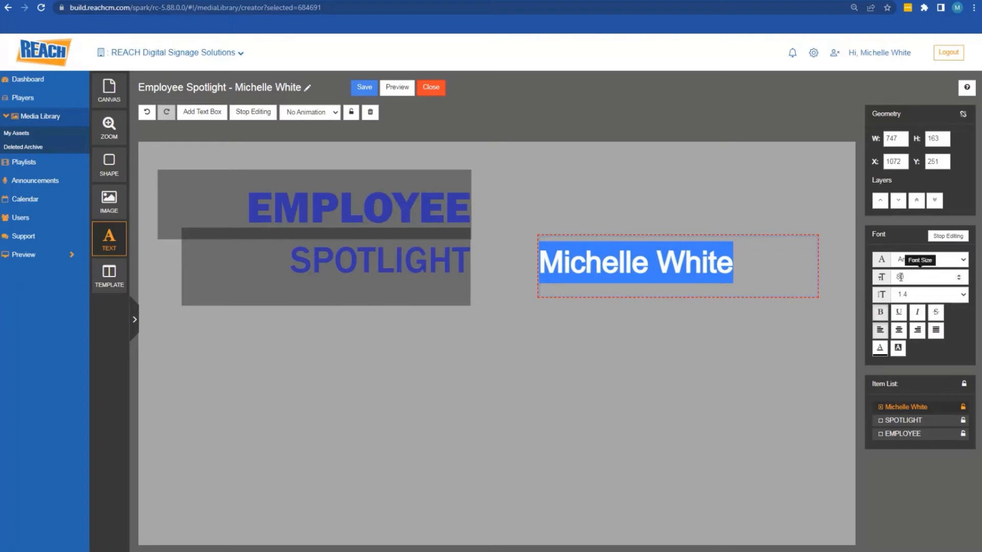
pyautogui.click(900, 277)
pyautogui.write('5')
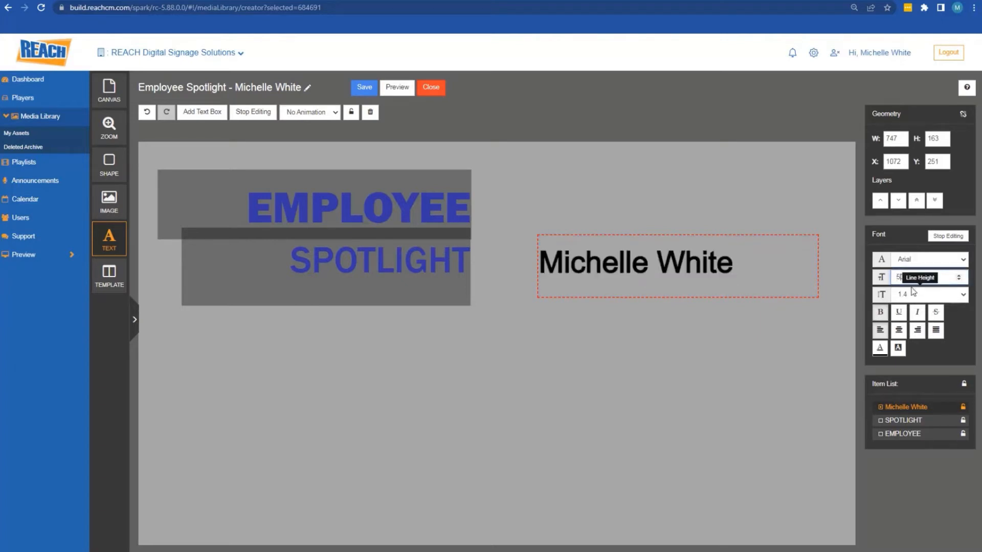
pyautogui.write('0')
pyautogui.press('Return')
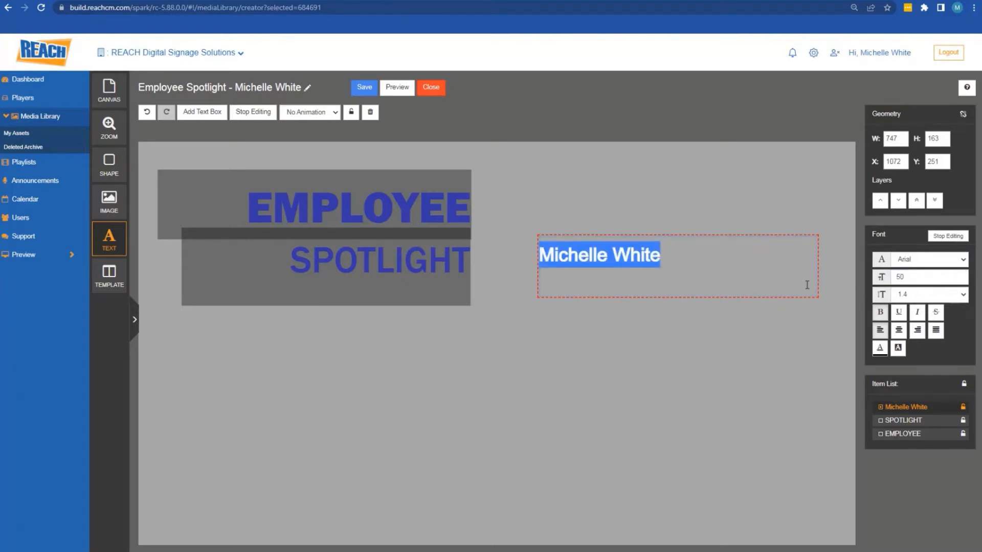
pyautogui.click(731, 260)
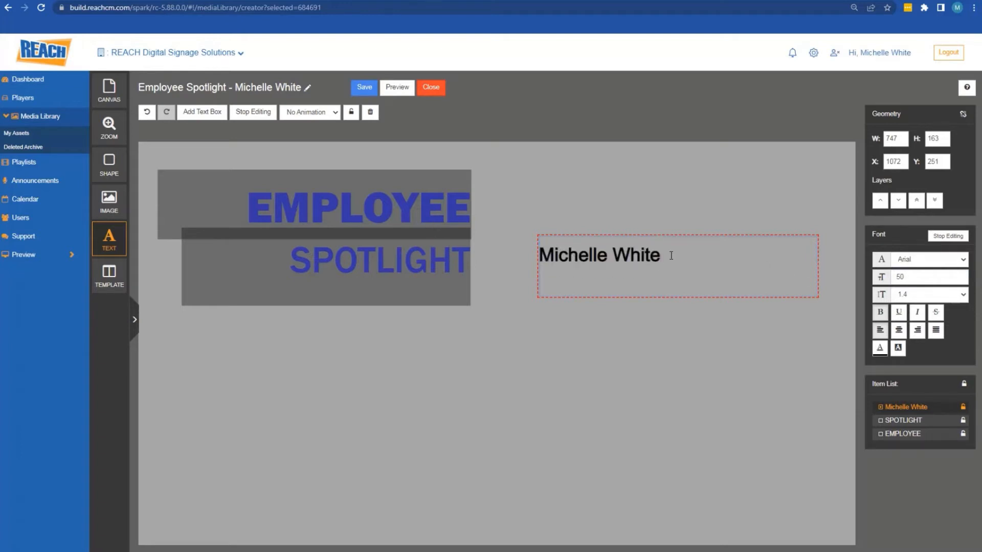
# Add 'Creative Project Manager' on a new line under the name
pyautogui.press('Return')
pyautogui.write('Creatib')
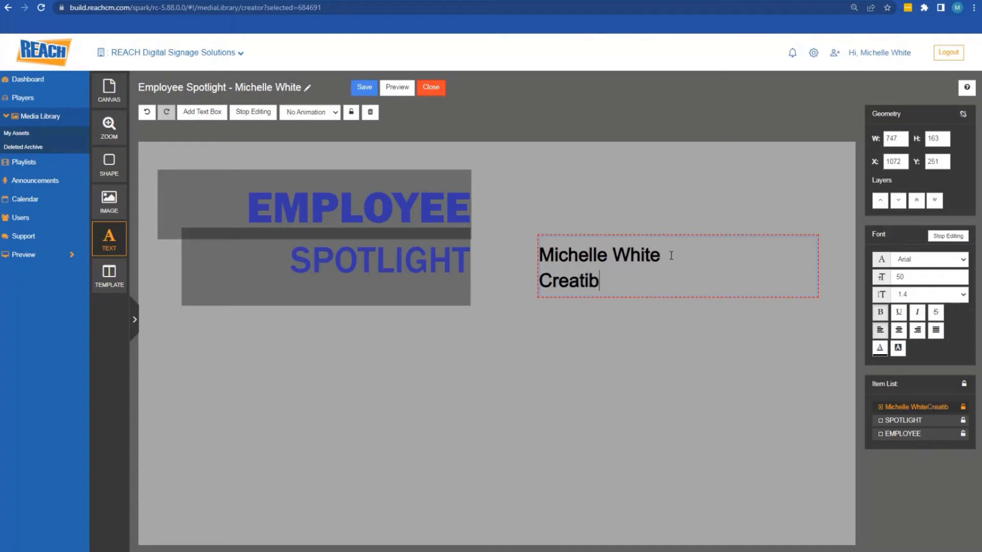
pyautogui.press('BackSpace')
pyautogui.write('ve Project Manager')
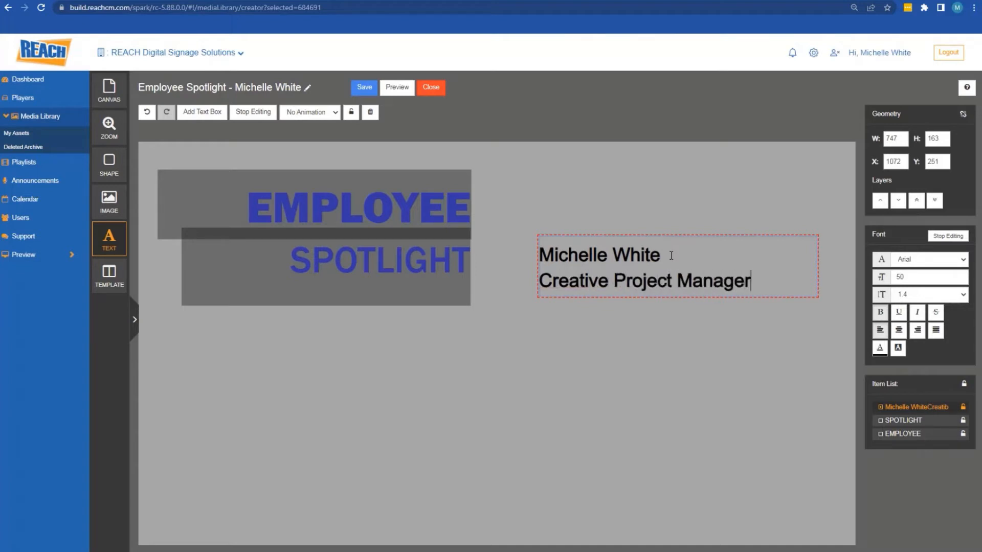
# Colour the job title line light grey and stop editing
pyautogui.click(699, 271)
pyautogui.moveTo(749, 277); pyautogui.dragTo(538, 280)
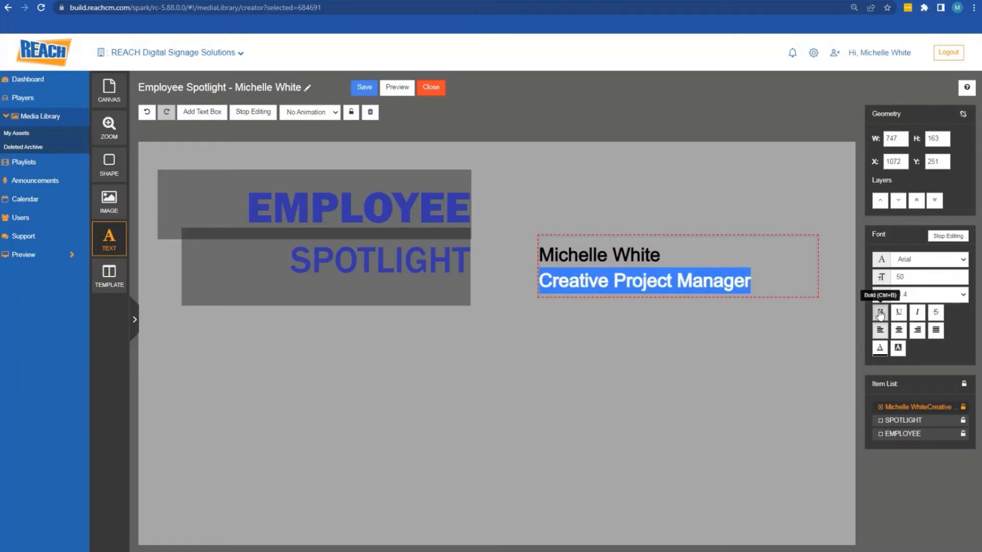
pyautogui.click(879, 348)
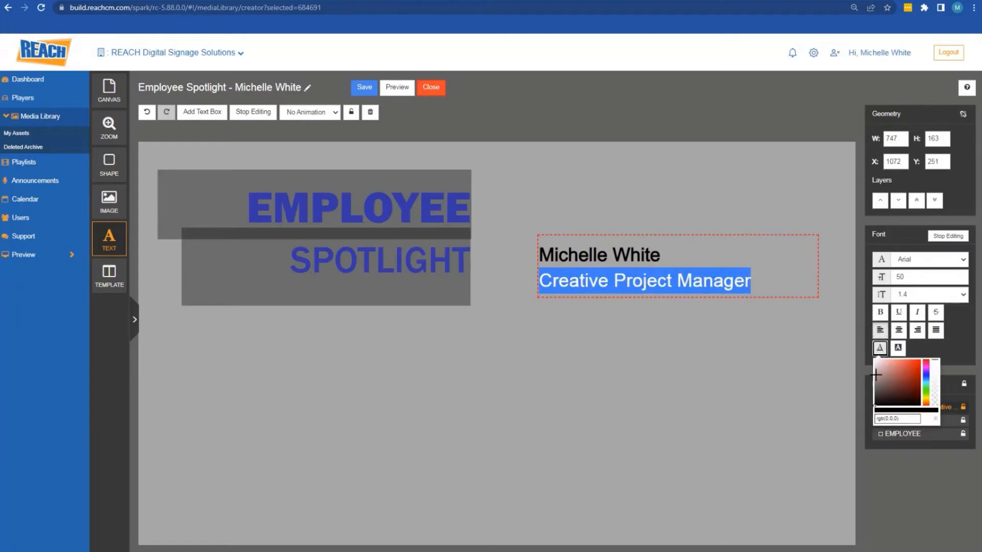
pyautogui.click(874, 372)
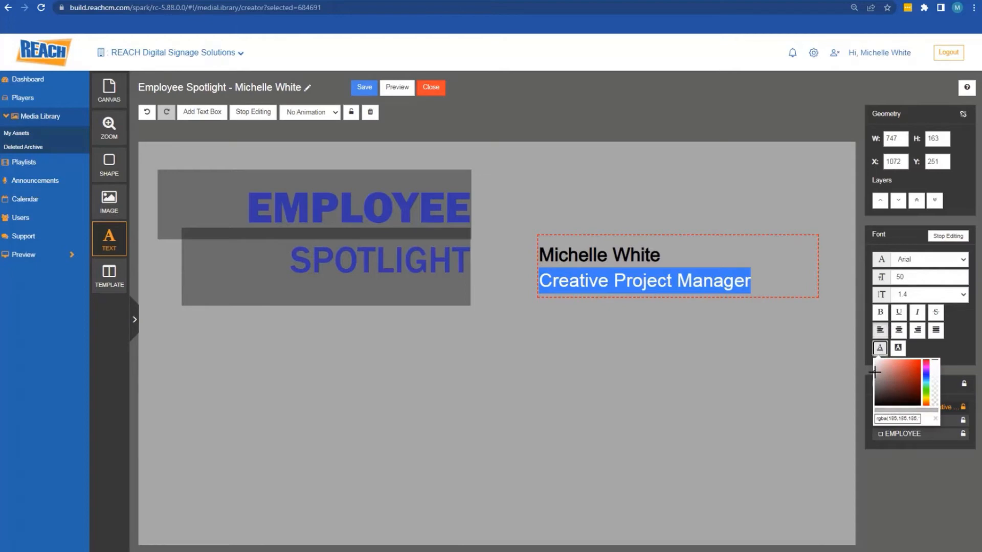
pyautogui.tripleClick(911, 417)
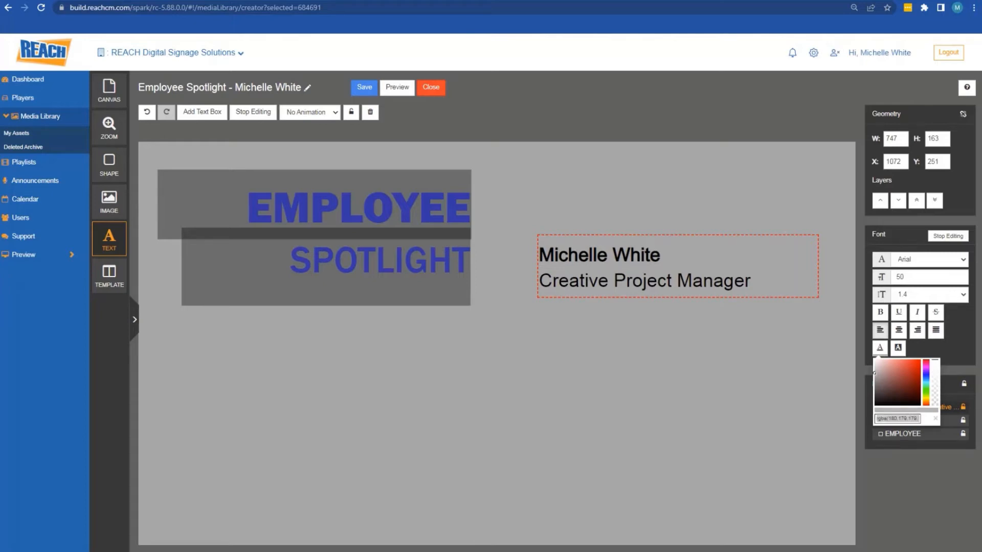
pyautogui.click(739, 286)
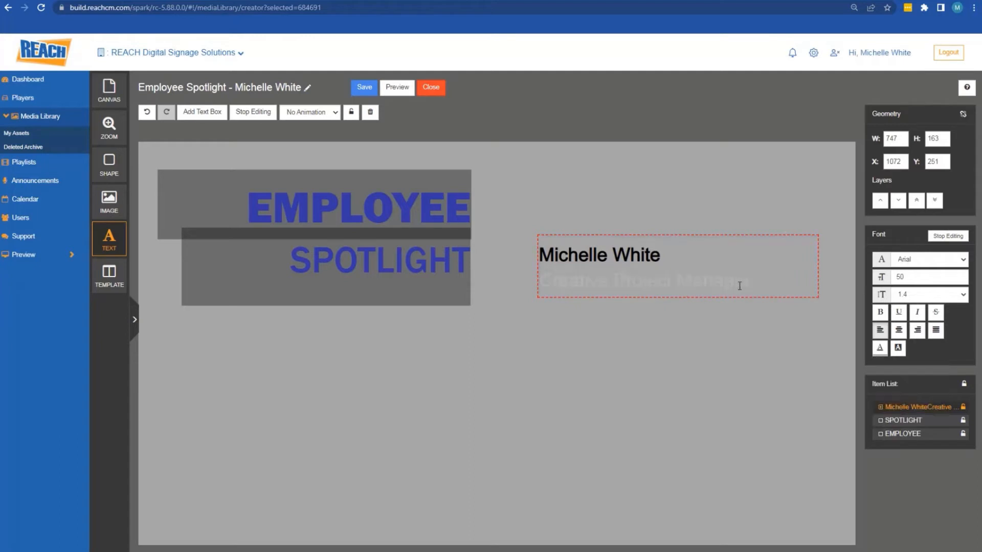
pyautogui.click(760, 369)
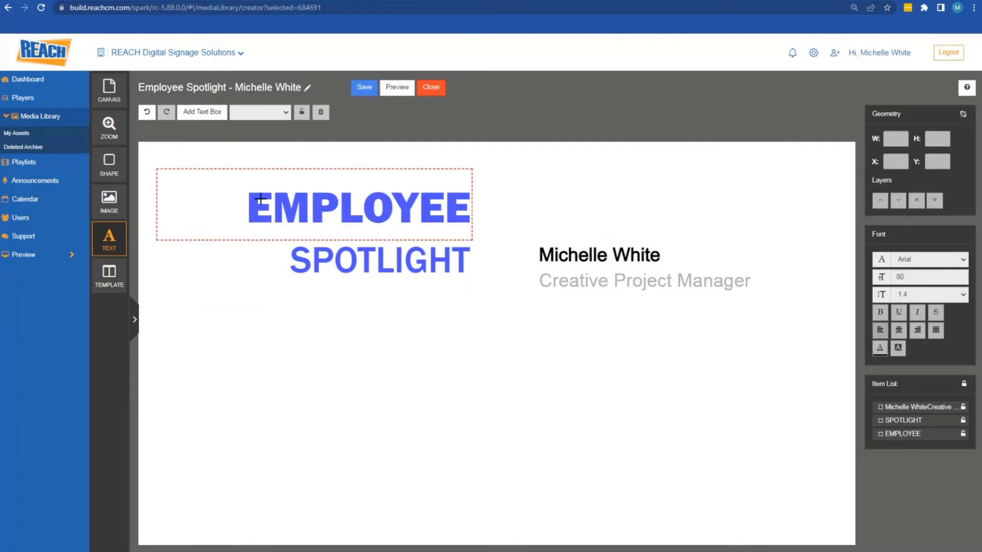
# Add a widened text box below the name and title with the 'Did you know' fun fact about the employee's engagement
pyautogui.click(214, 112)
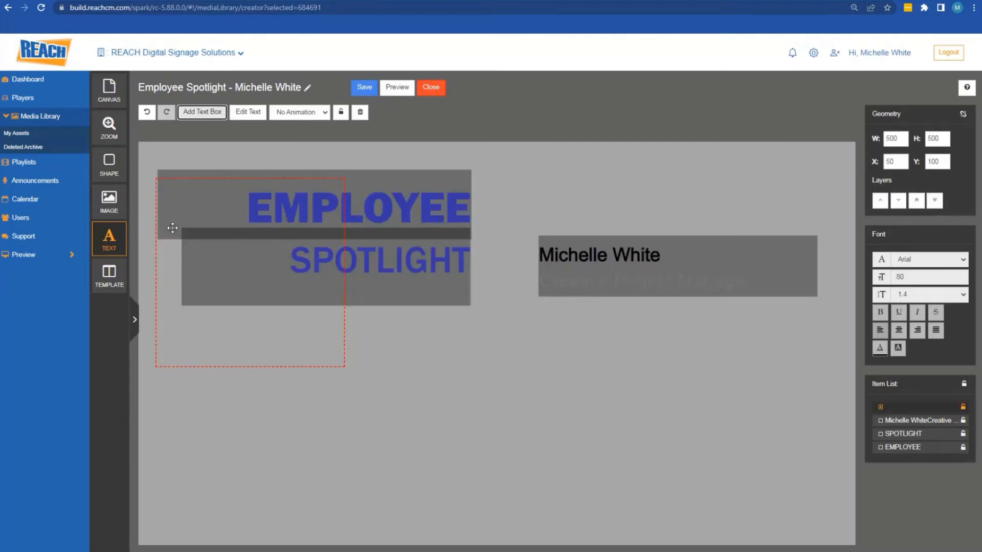
pyautogui.moveTo(173, 228); pyautogui.dragTo(554, 354)
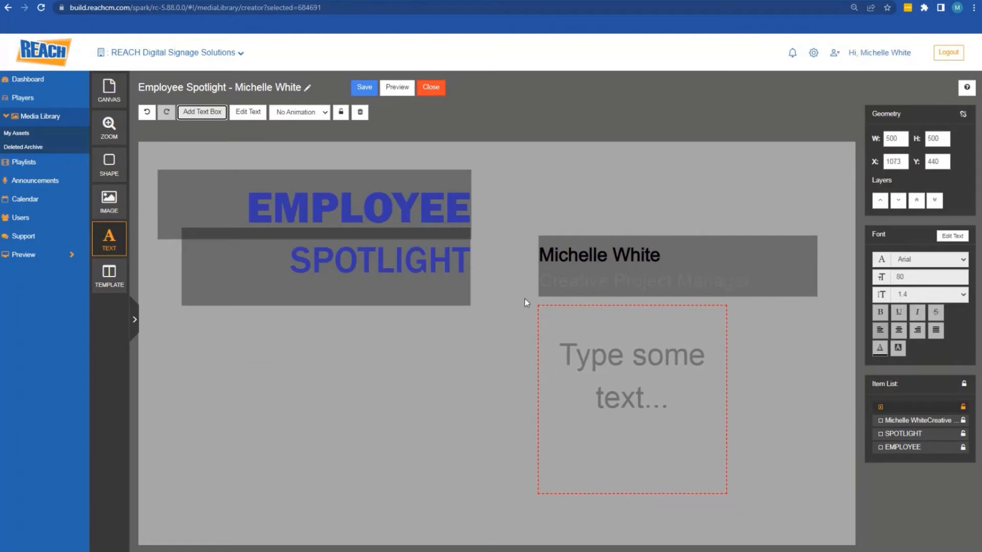
pyautogui.moveTo(726, 404); pyautogui.dragTo(818, 408)
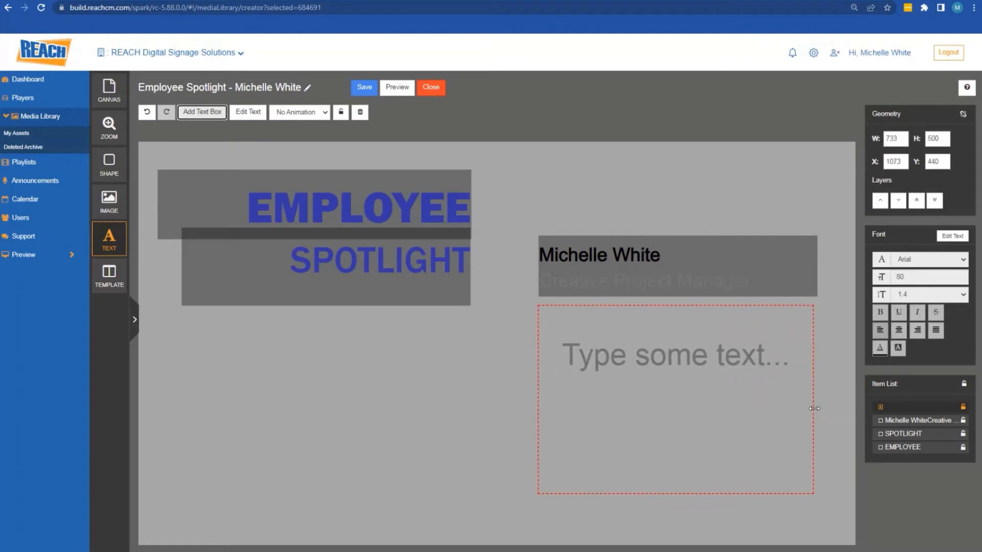
pyautogui.doubleClick(723, 359)
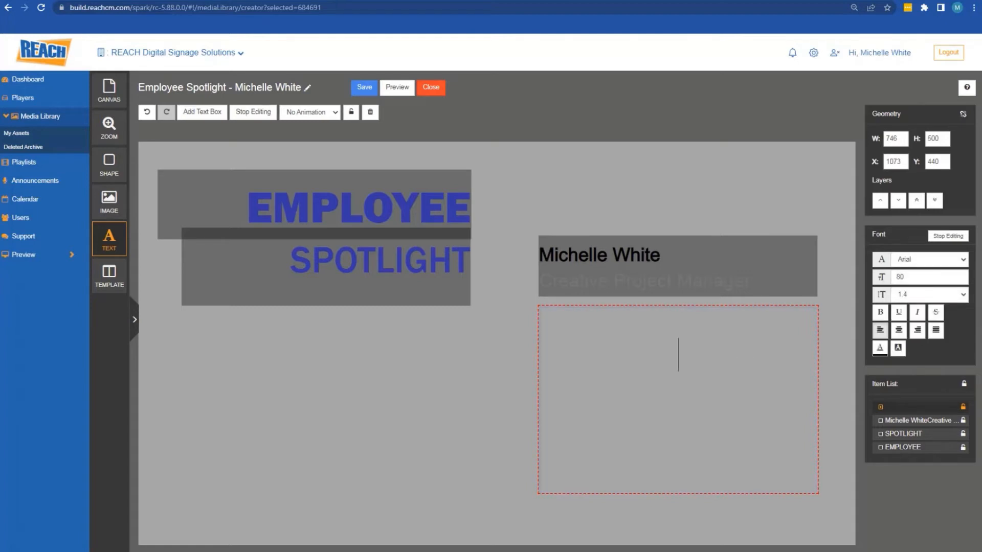
pyautogui.hotkey('ctrl', 'z')
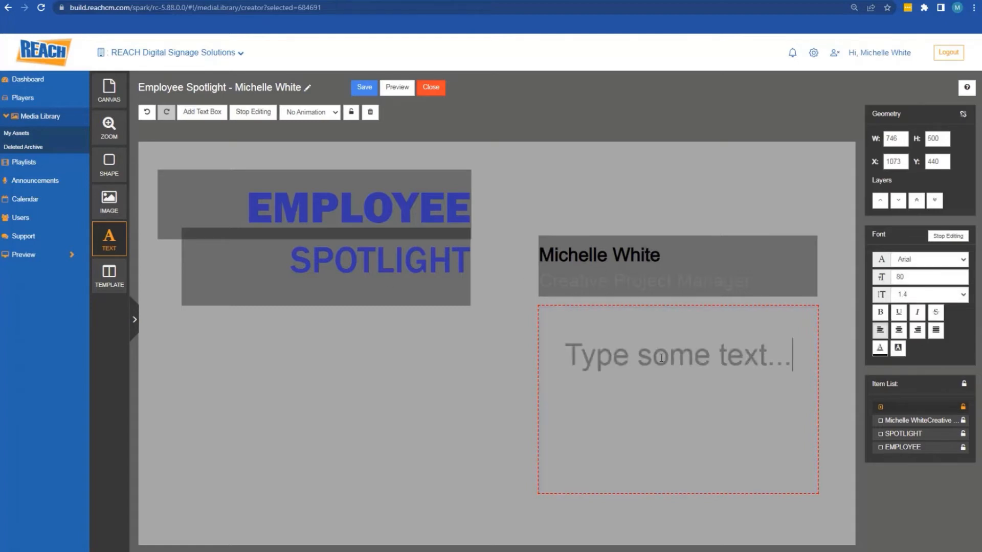
pyautogui.hotkey('ctrl', 'a')
pyautogui.press('BackSpace')
pyautogui.write('D')
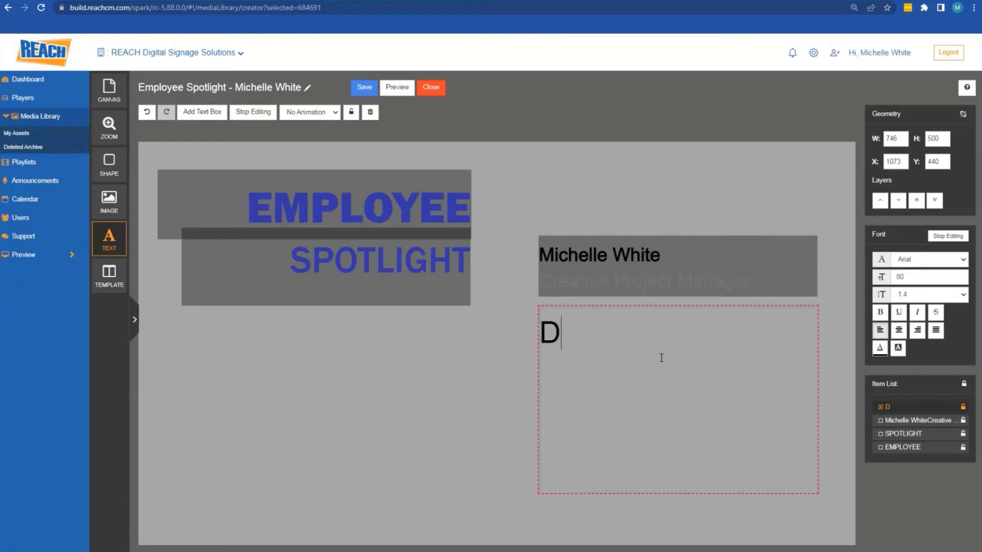
pyautogui.write('id you know ')
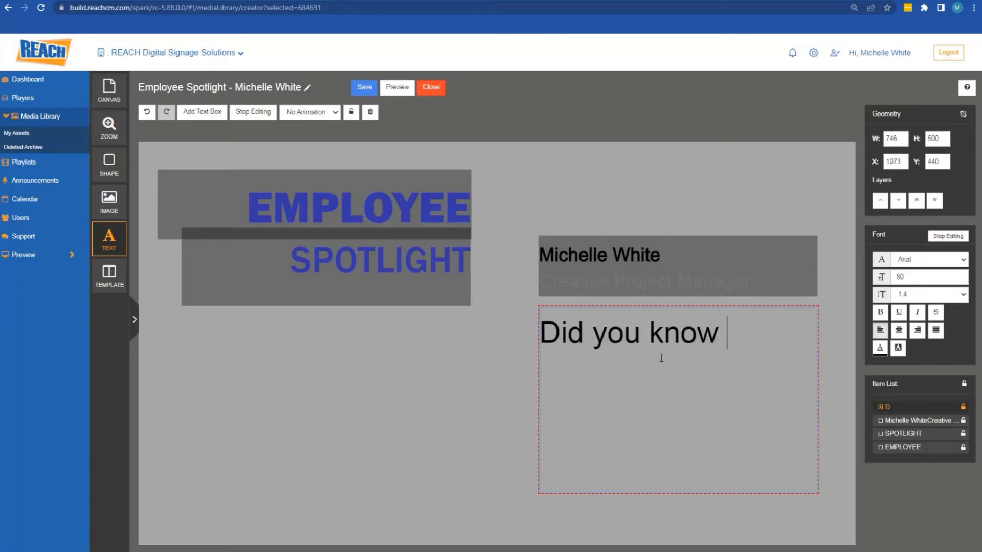
pyautogui.write('that Michelle ')
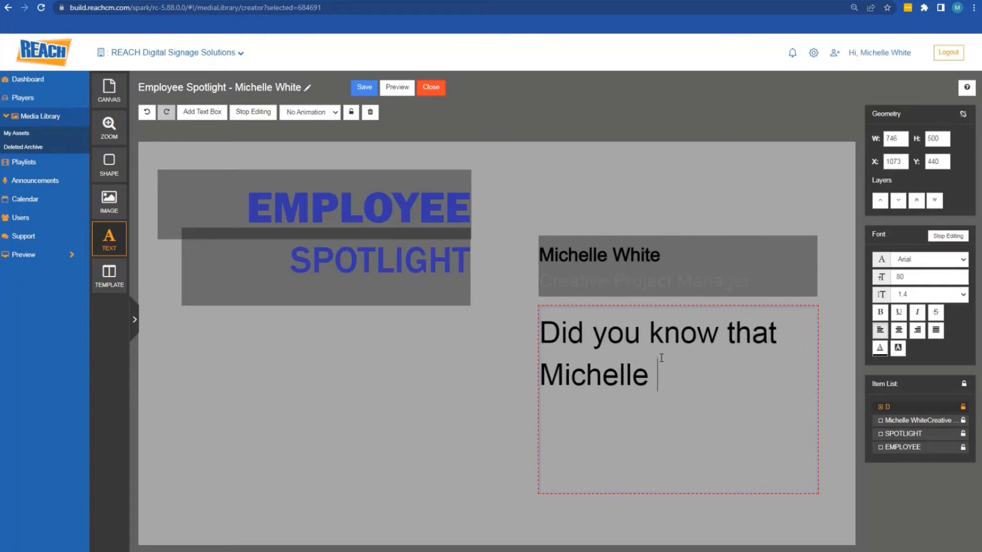
pyautogui.write('recently got e')
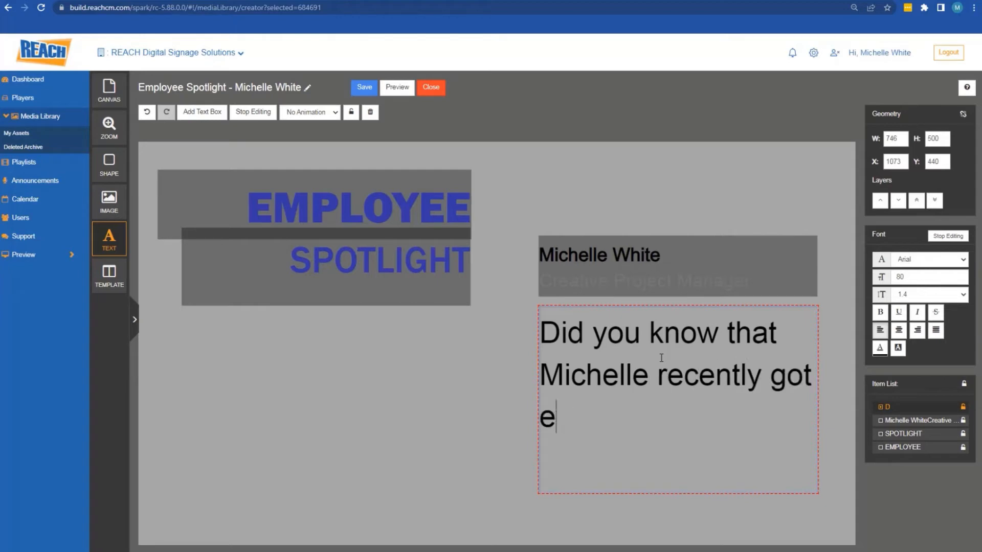
pyautogui.write('ngaged and is')
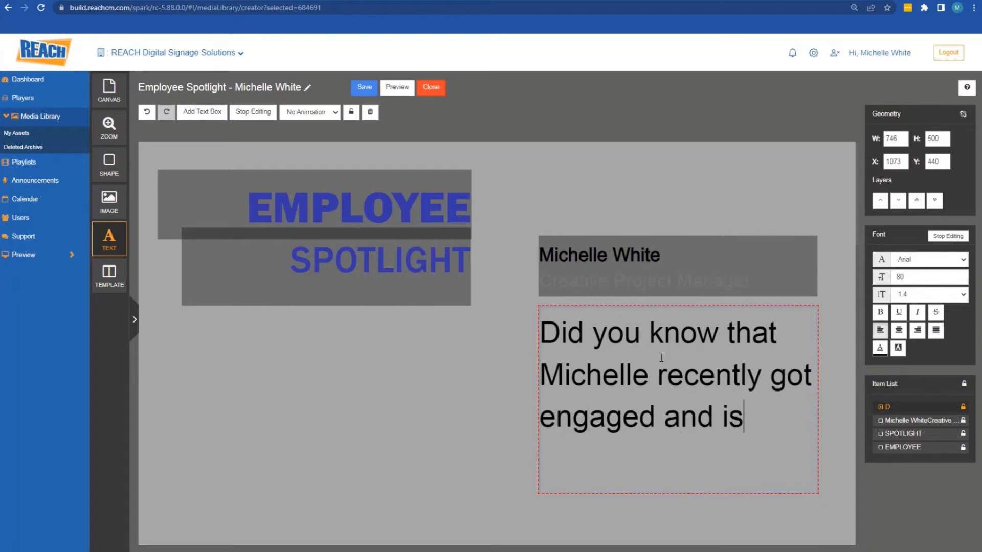
pyautogui.write(' getting married this year!')
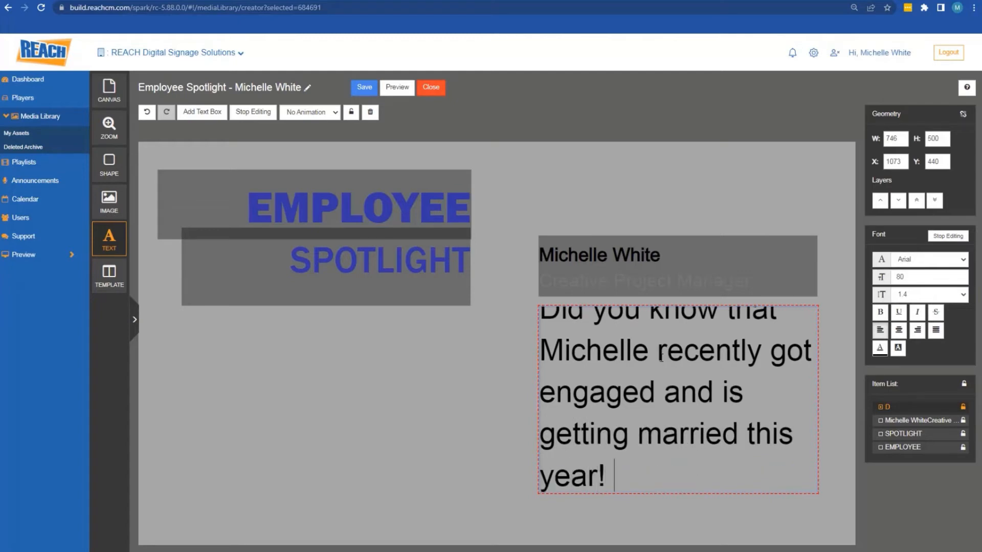
# Change the font size of the whole 'Did you know' paragraph
pyautogui.hotkey('ctrl', 'a')
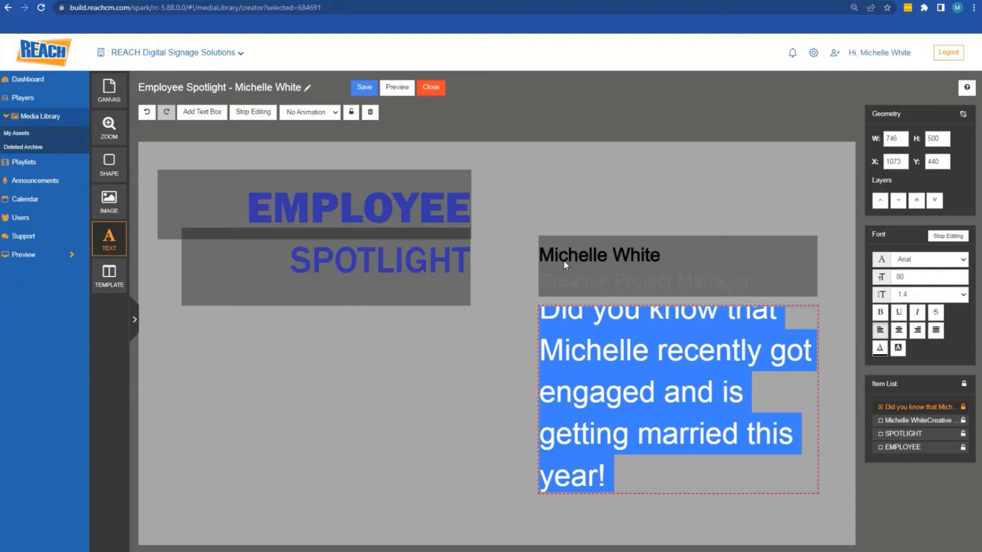
pyautogui.click(901, 278)
pyautogui.press('BackSpace')
pyautogui.write('5')
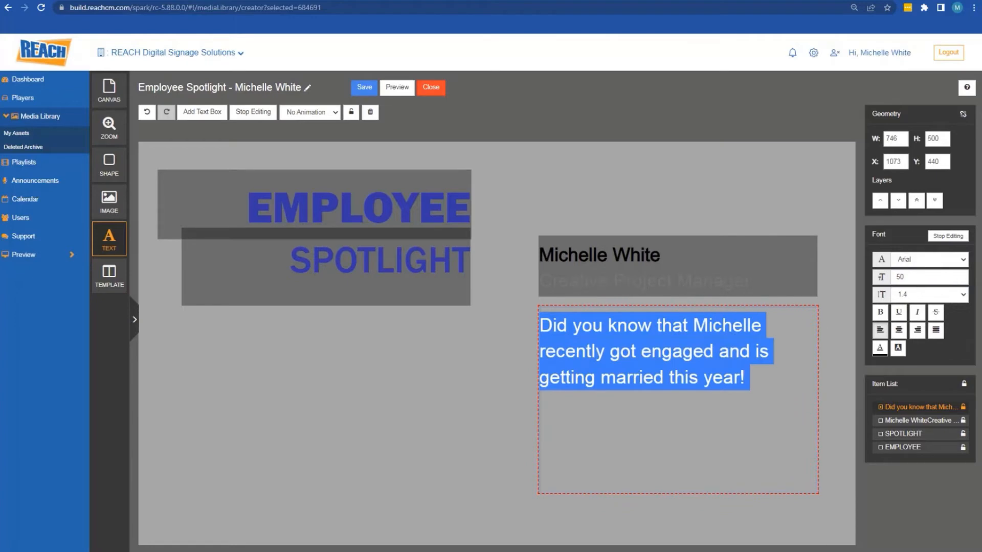
pyautogui.click(782, 353)
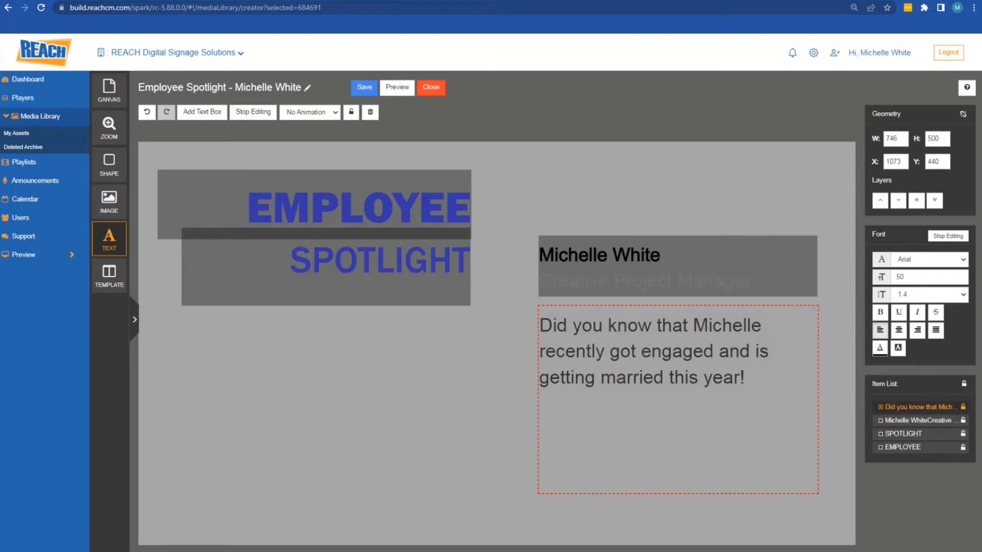
# Make the paragraph's text colour grey
pyautogui.tripleClick(631, 376)
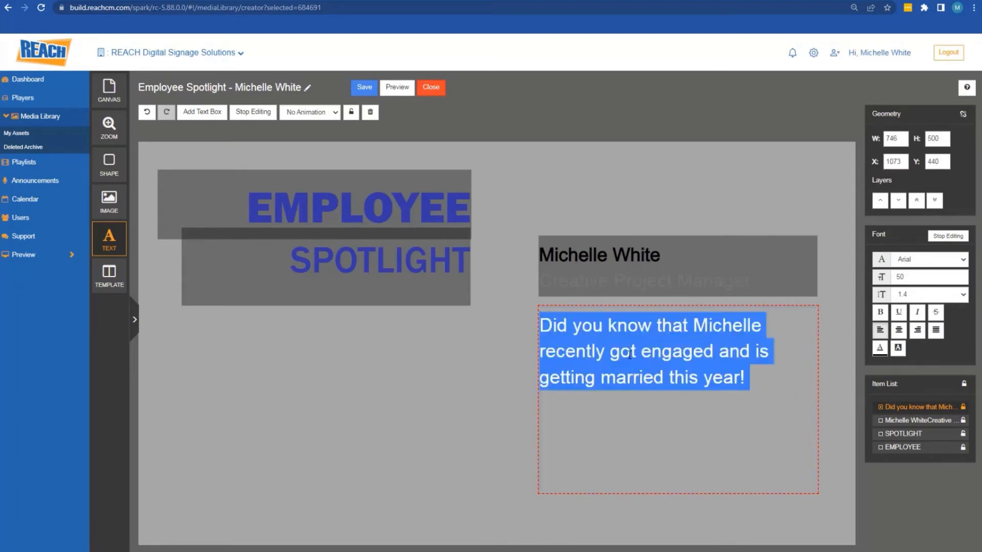
pyautogui.tripleClick(629, 354)
pyautogui.click(879, 347)
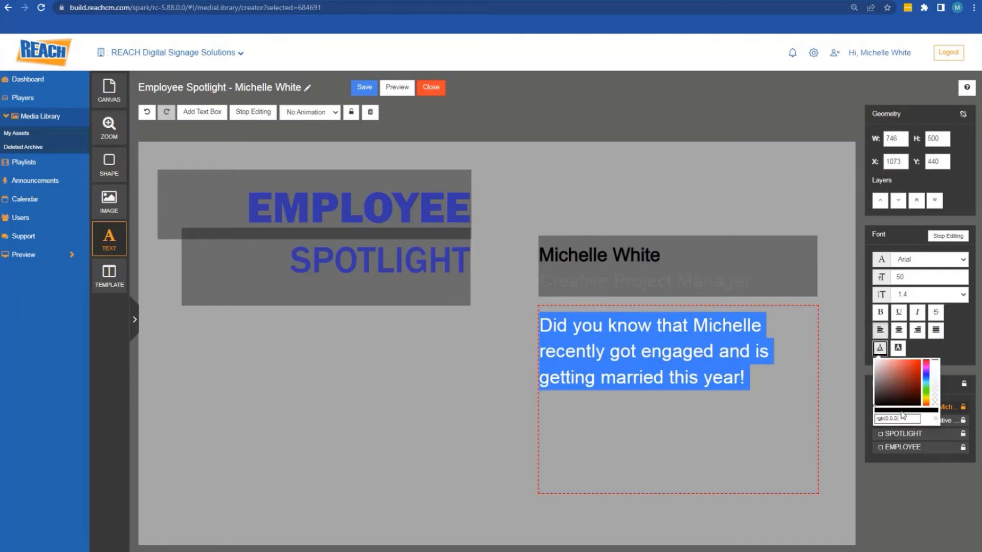
pyautogui.moveTo(903, 418); pyautogui.dragTo(868, 420)
pyautogui.hotkey('ctrl', 'v')
pyautogui.press('Return')
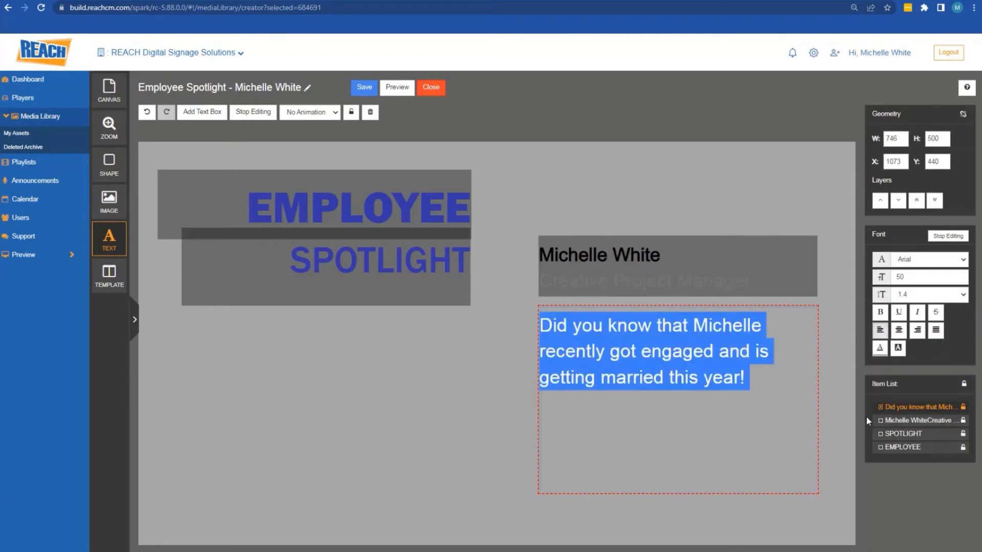
pyautogui.click(667, 509)
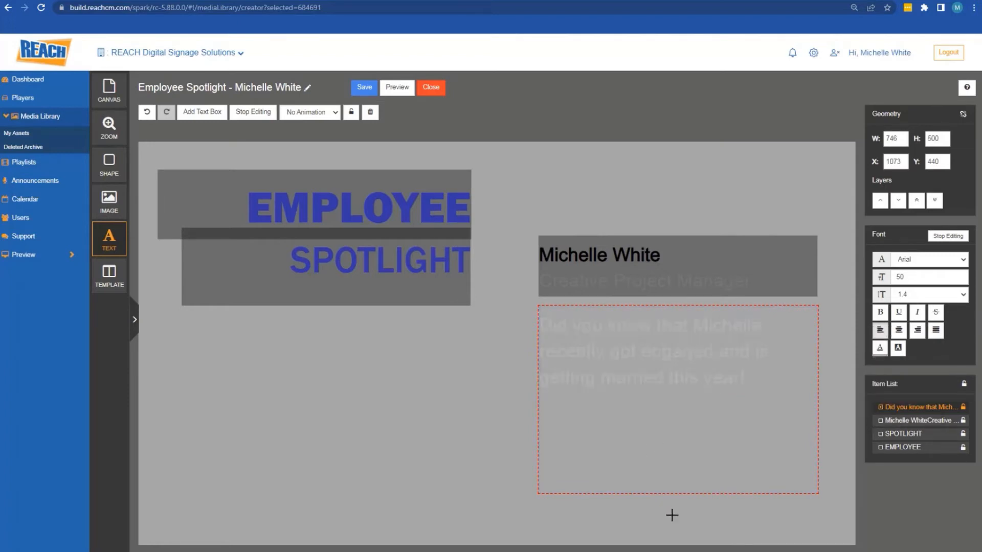
# Shorten the paragraph box, move it down slightly and set its font size to 40
pyautogui.click(558, 344)
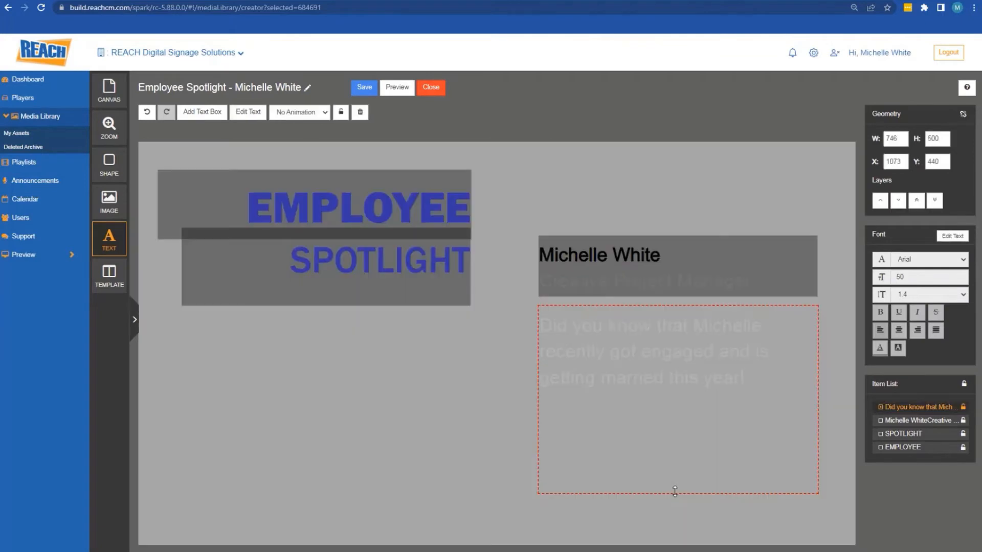
pyautogui.moveTo(673, 492); pyautogui.dragTo(672, 448)
pyautogui.moveTo(643, 375); pyautogui.dragTo(640, 389)
pyautogui.doubleClick(664, 371)
pyautogui.click(901, 279)
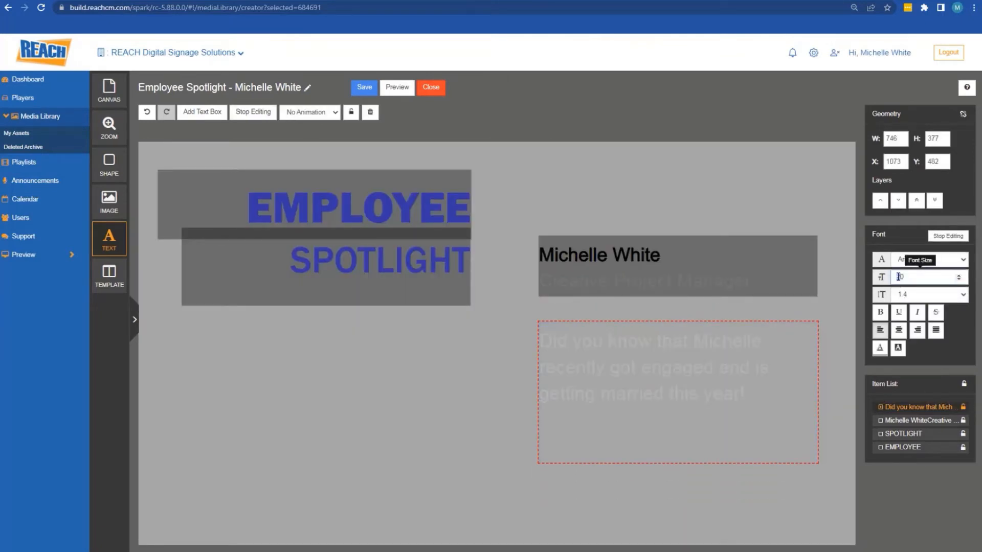
pyautogui.press('Return')
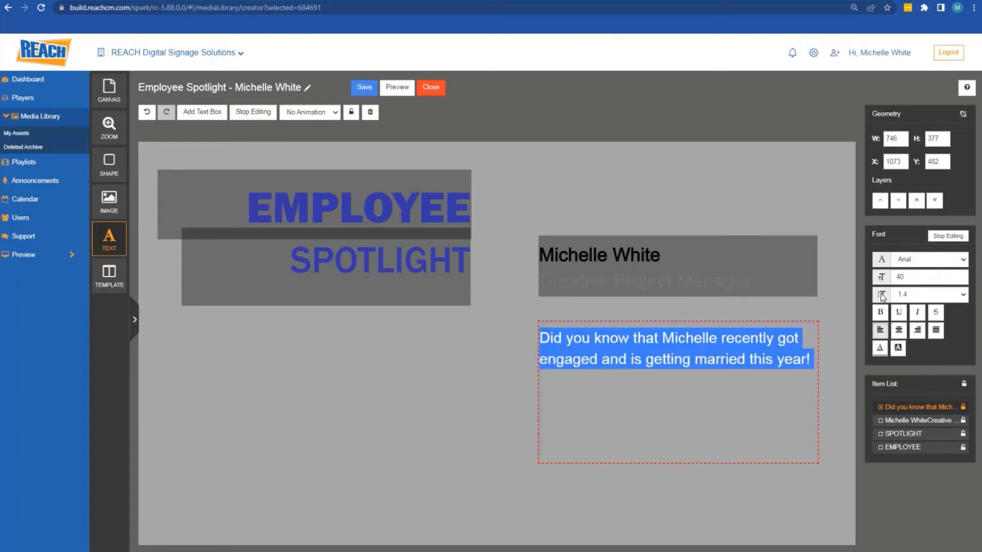
# Append a sentence saying she has been with the company for 11 years, then nudge the box
pyautogui.click(813, 358)
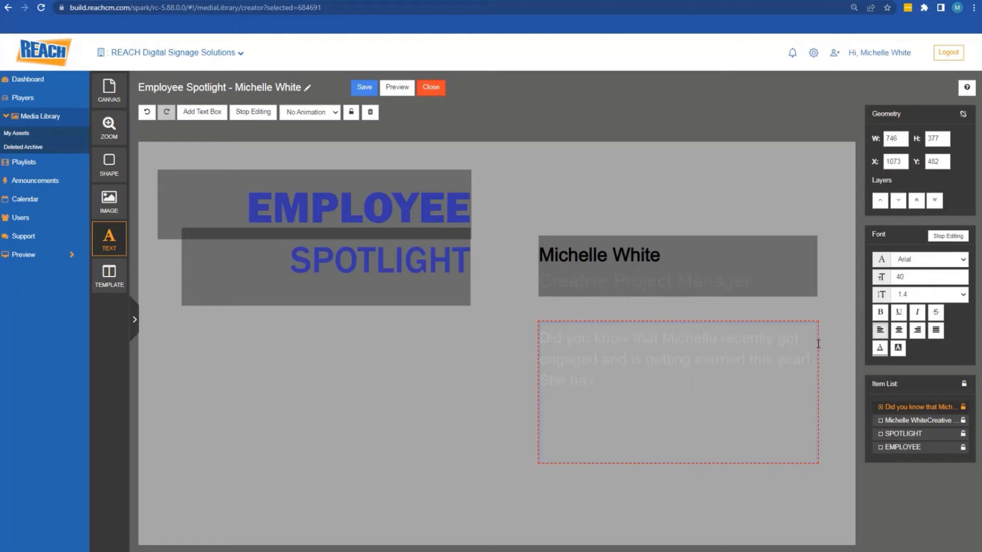
pyautogui.write('She has also been withthe')
pyautogui.press('BackSpace')
pyautogui.press('BackSpace')
pyautogui.press('BackSpace')
pyautogui.press('BackSpace')
pyautogui.click(691, 204)
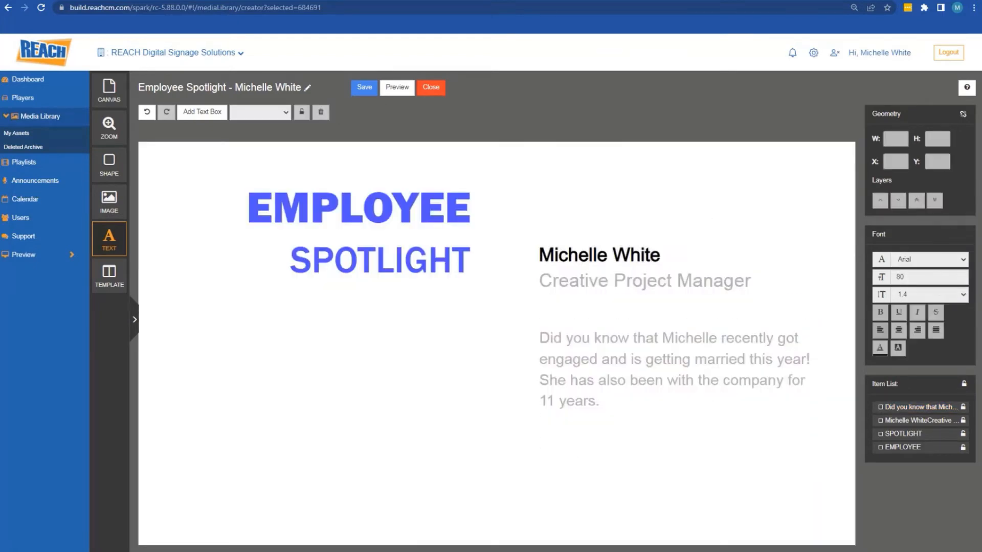
pyautogui.click(542, 345)
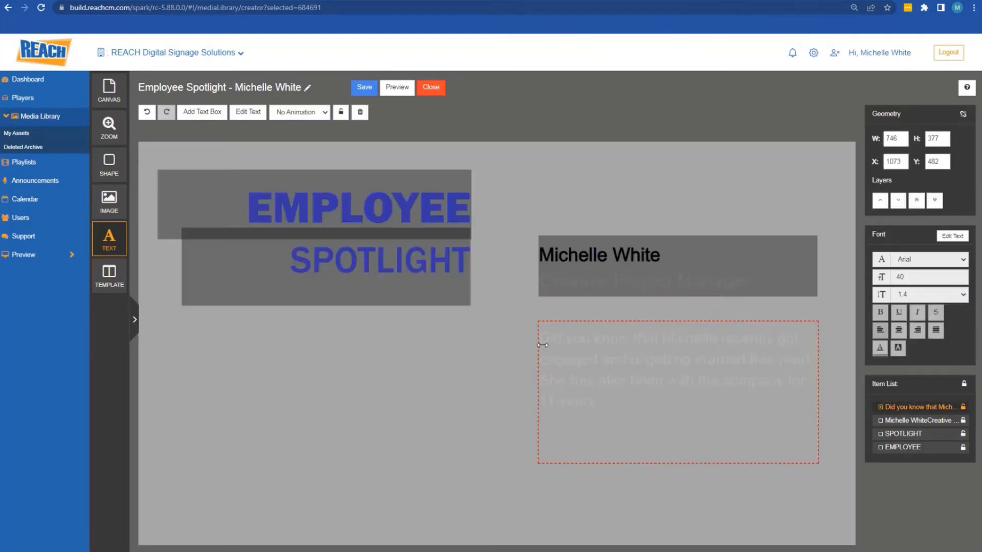
pyautogui.moveTo(543, 346); pyautogui.dragTo(551, 355)
pyautogui.click(109, 91)
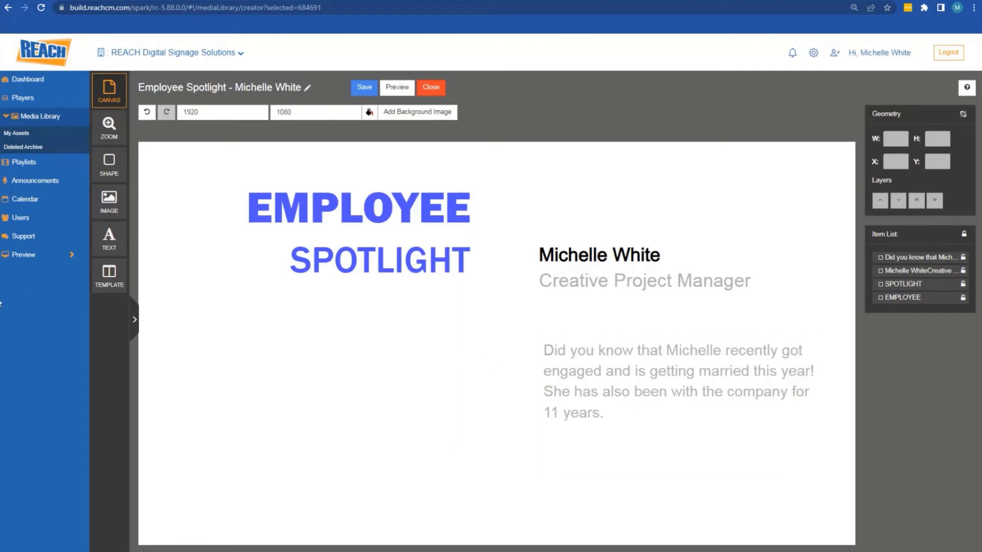
pyautogui.click(106, 209)
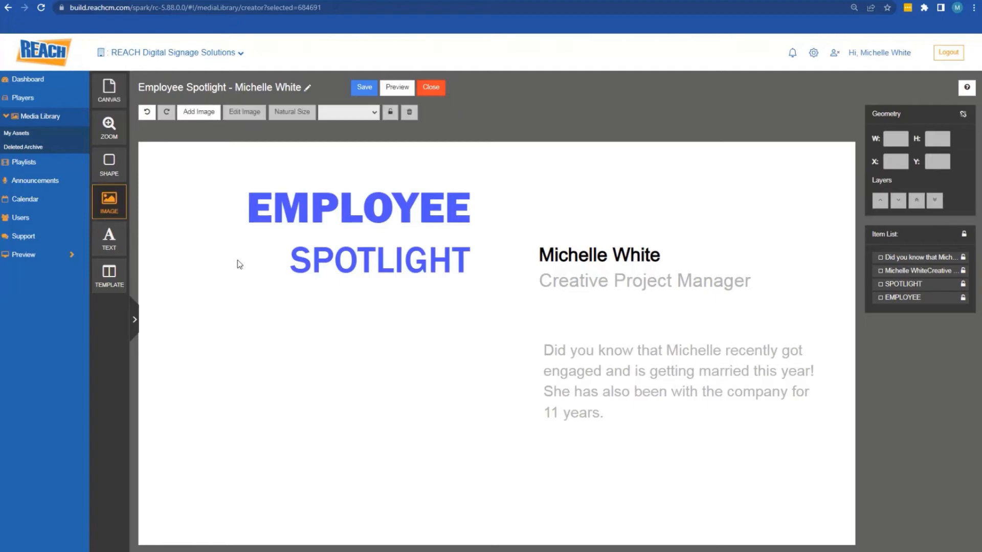
pyautogui.click(198, 111)
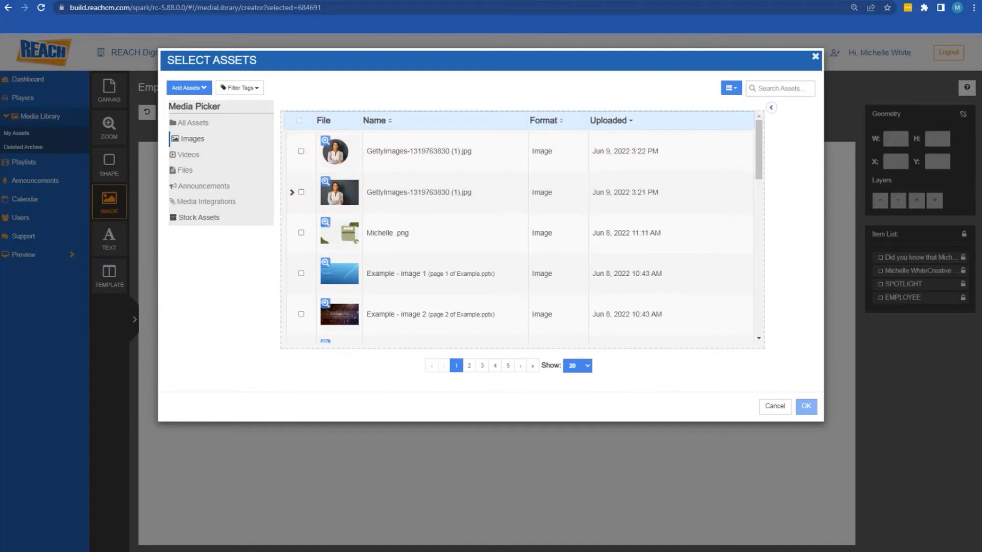
pyautogui.moveTo(551, 199); pyautogui.dragTo(475, 184)
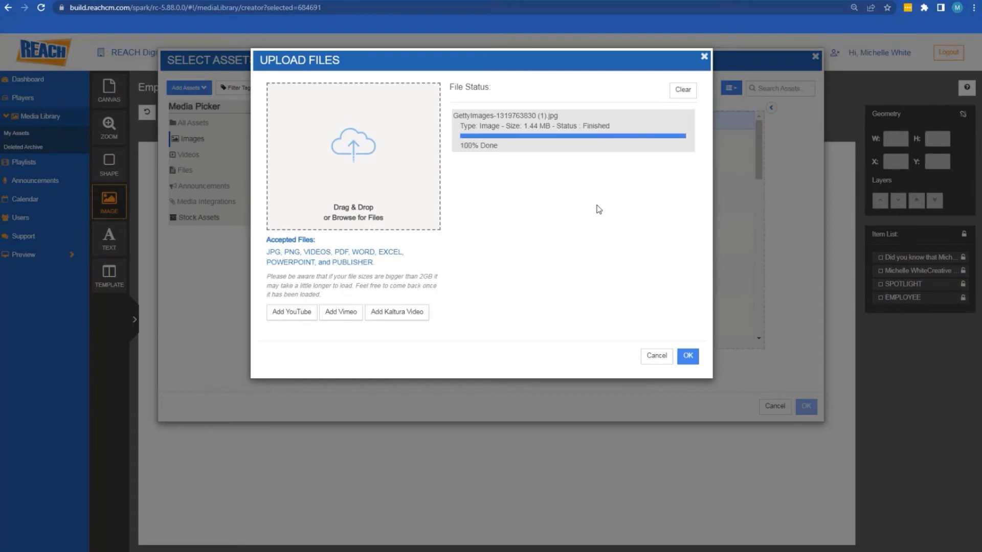
pyautogui.click(687, 356)
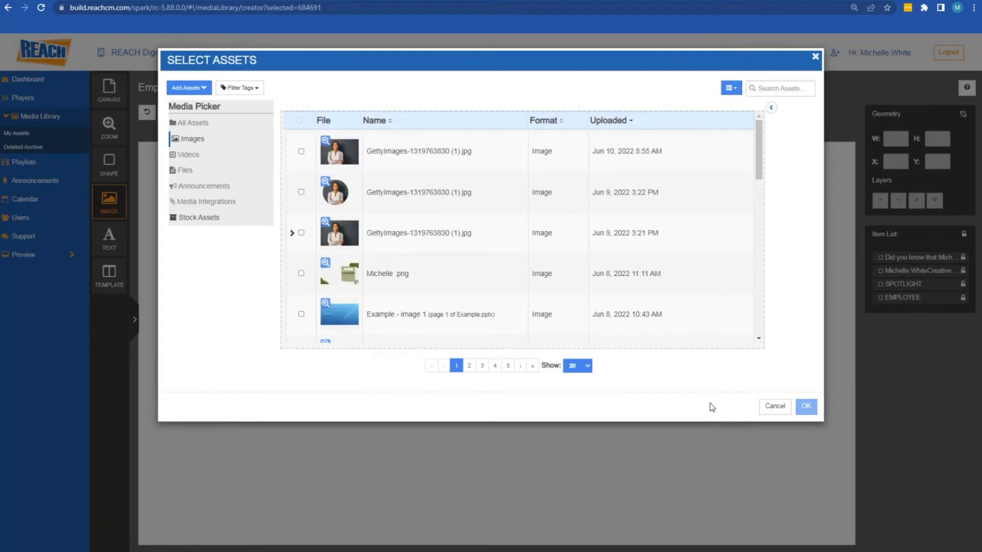
pyautogui.click(424, 158)
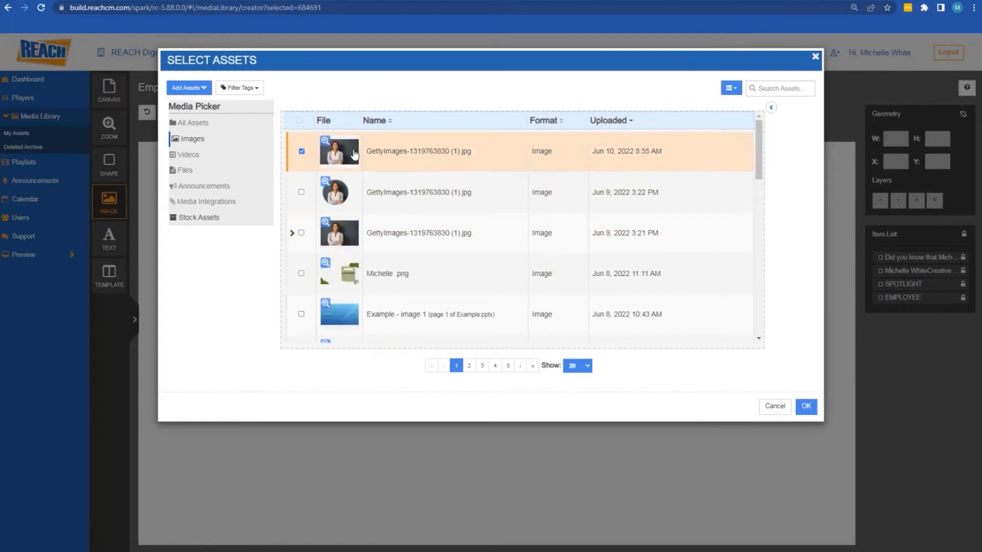
pyautogui.click(806, 406)
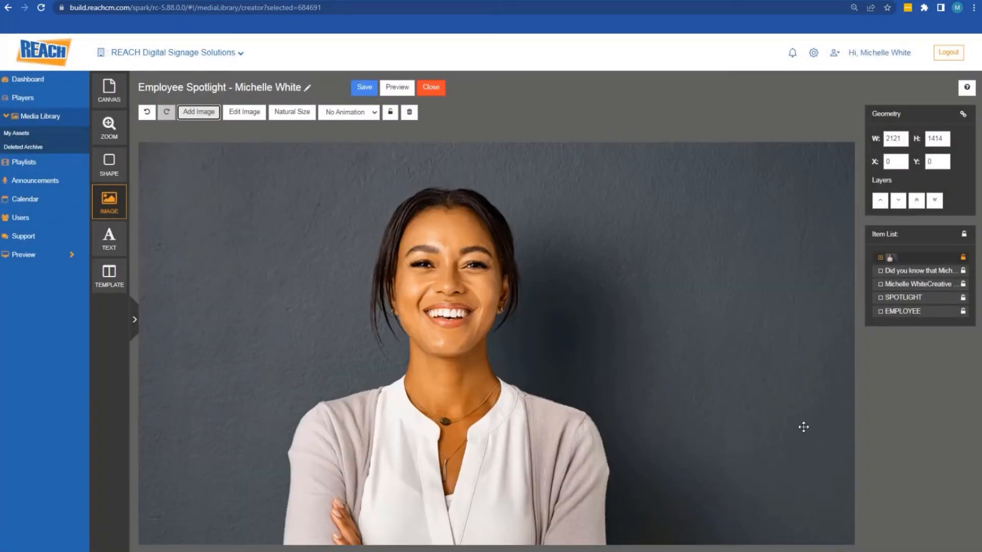
# Reposition the portrait photo on the canvas so her face shows
pyautogui.moveTo(717, 403); pyautogui.dragTo(700, 346)
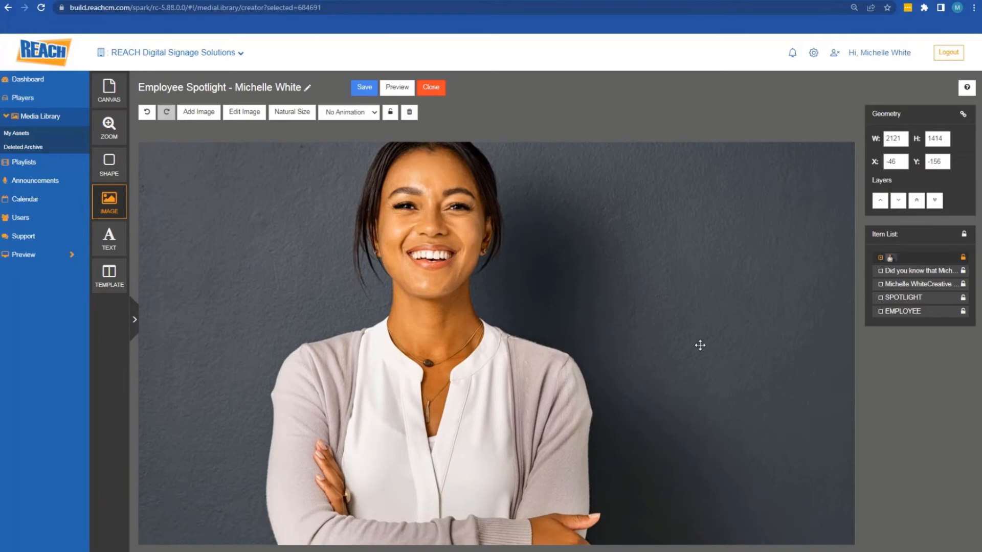
pyautogui.moveTo(607, 368); pyautogui.dragTo(623, 331)
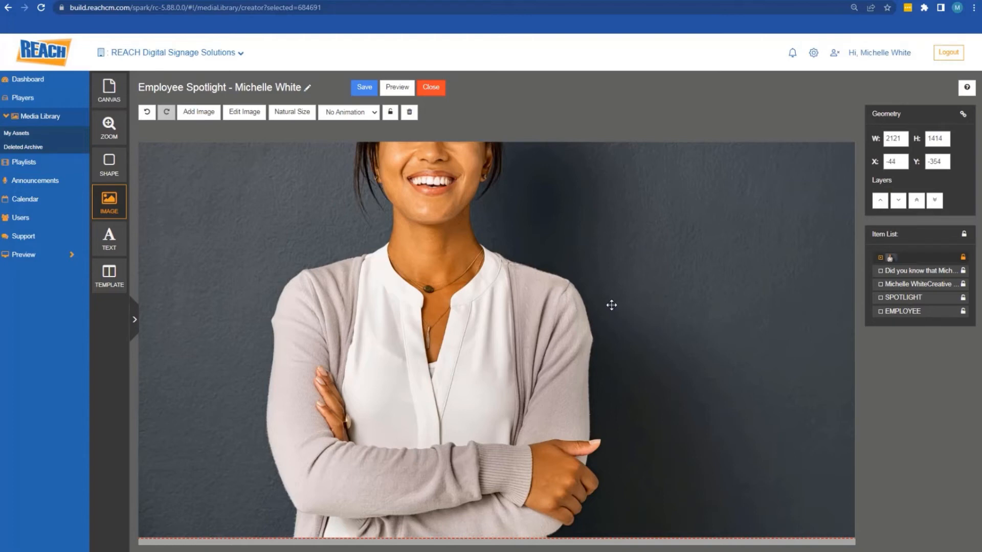
pyautogui.moveTo(563, 306); pyautogui.dragTo(548, 388)
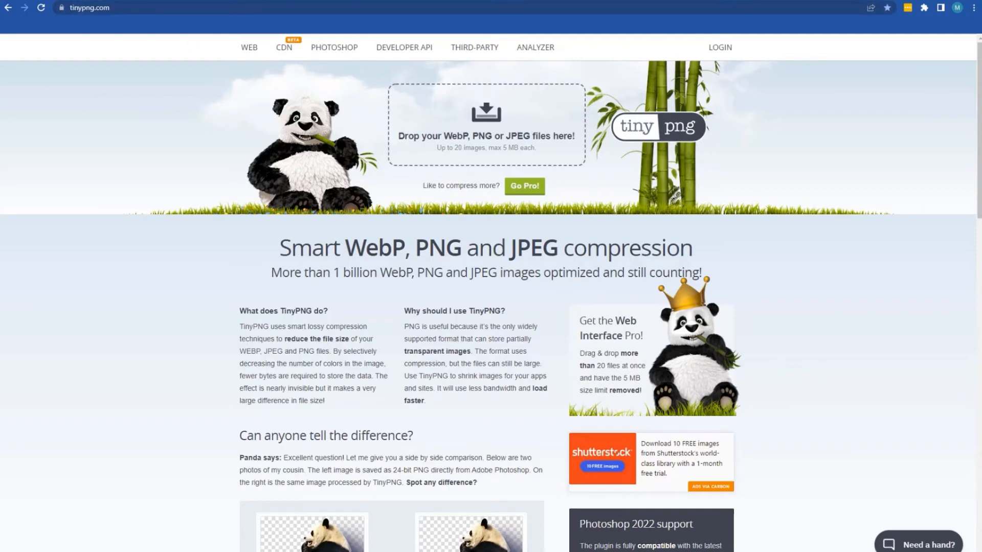
# Compress the GettyImages portrait in TinyPNG from 1.5 MB to 246.6 KB
pyautogui.moveTo(215, 179); pyautogui.dragTo(453, 148)
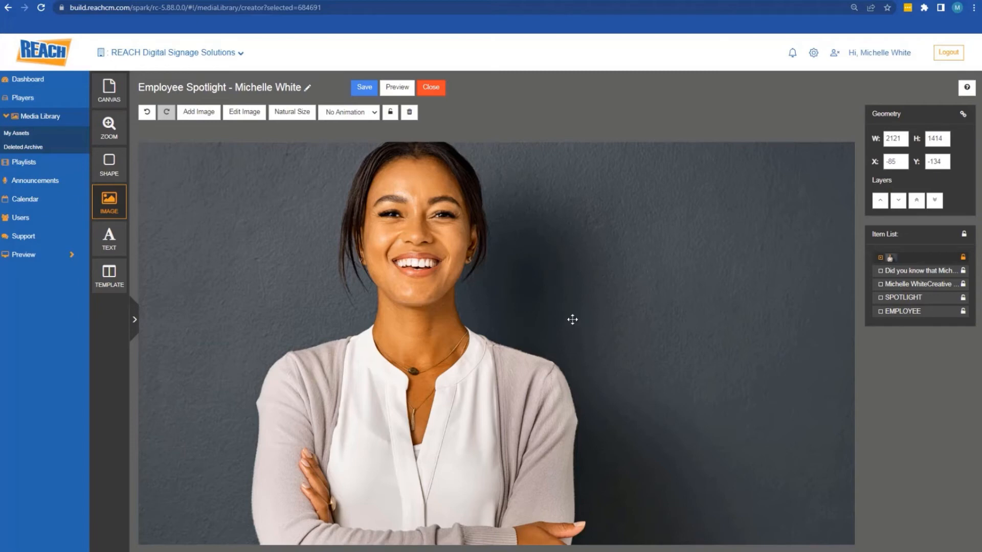
# Resize the portrait to about 1596×1064 and place it at X 25, Y 9 inside the canvas
pyautogui.moveTo(688, 289); pyautogui.dragTo(502, 230)
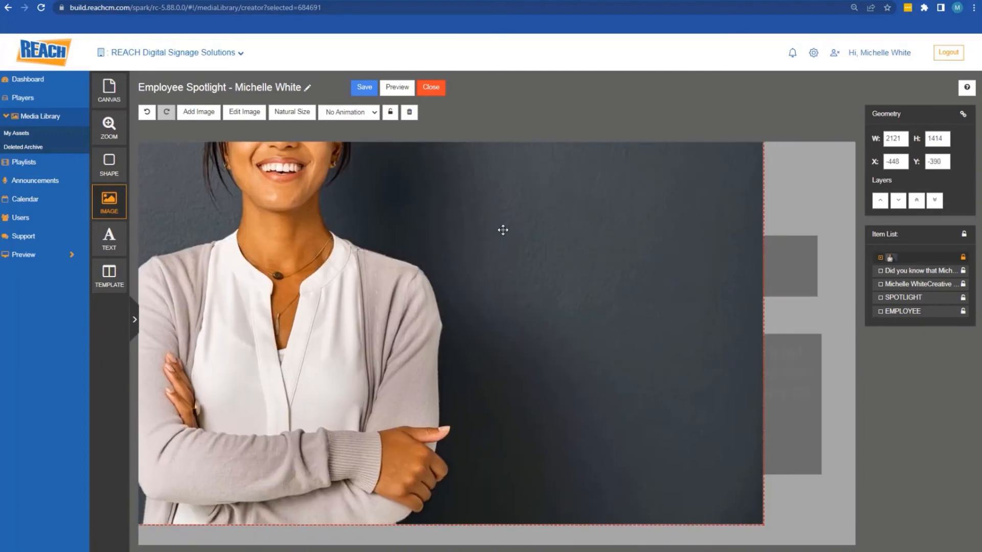
pyautogui.moveTo(757, 519); pyautogui.dragTo(738, 502)
pyautogui.moveTo(716, 465); pyautogui.dragTo(799, 498)
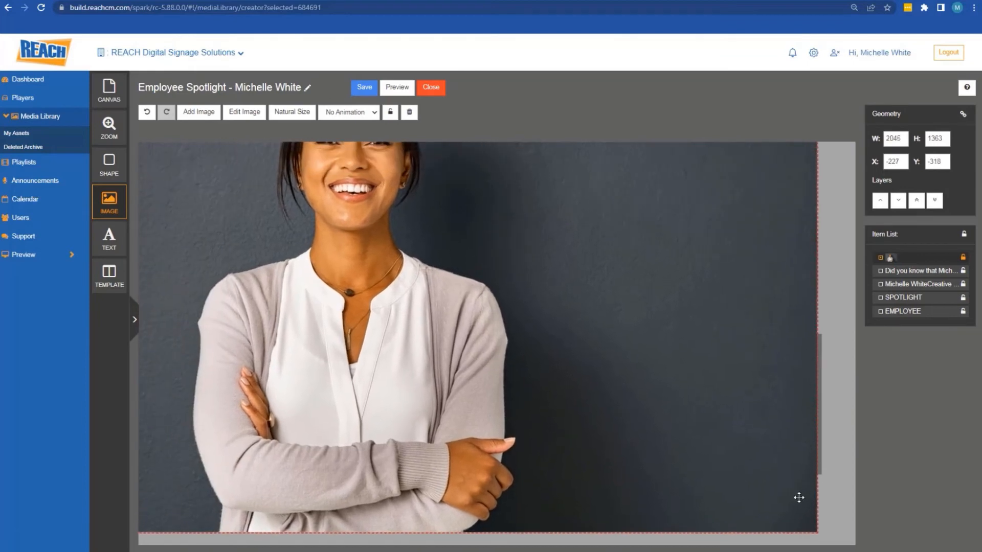
pyautogui.moveTo(816, 532); pyautogui.dragTo(649, 420)
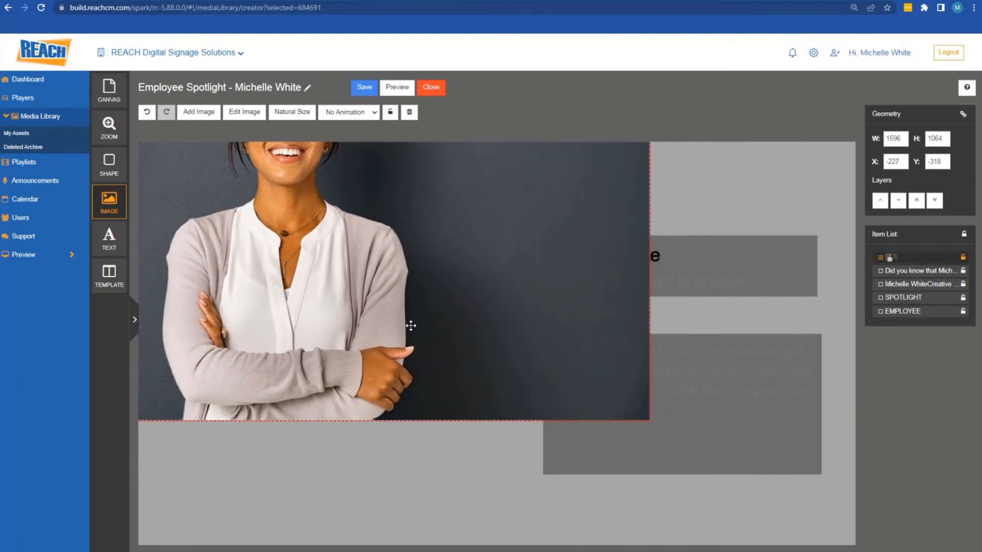
pyautogui.moveTo(411, 325); pyautogui.dragTo(497, 431)
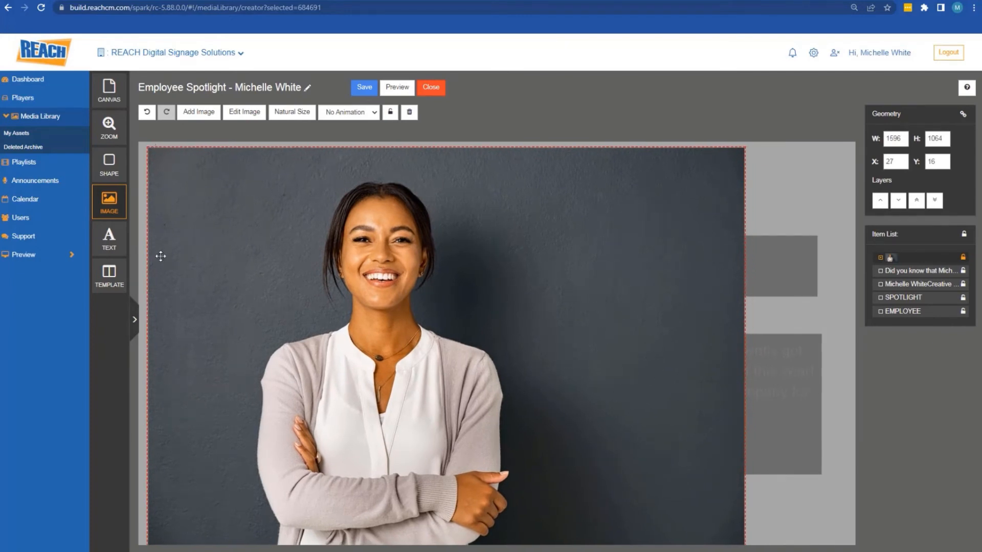
pyautogui.moveTo(195, 491); pyautogui.dragTo(195, 486)
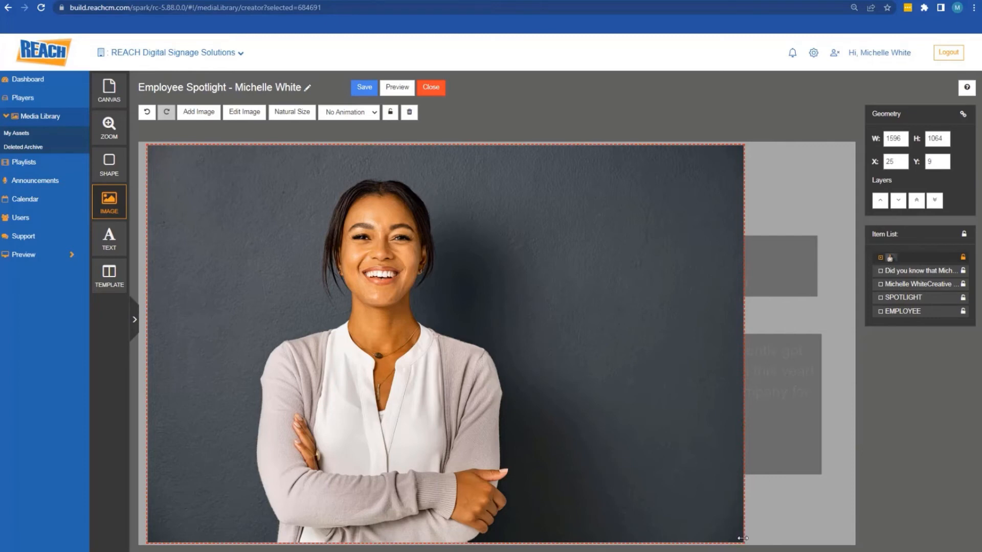
pyautogui.moveTo(742, 538)
pyautogui.mouseDown()
pyautogui.moveTo(828, 541)
pyautogui.moveTo(716, 519)
pyautogui.moveTo(740, 526)
pyautogui.mouseUp()
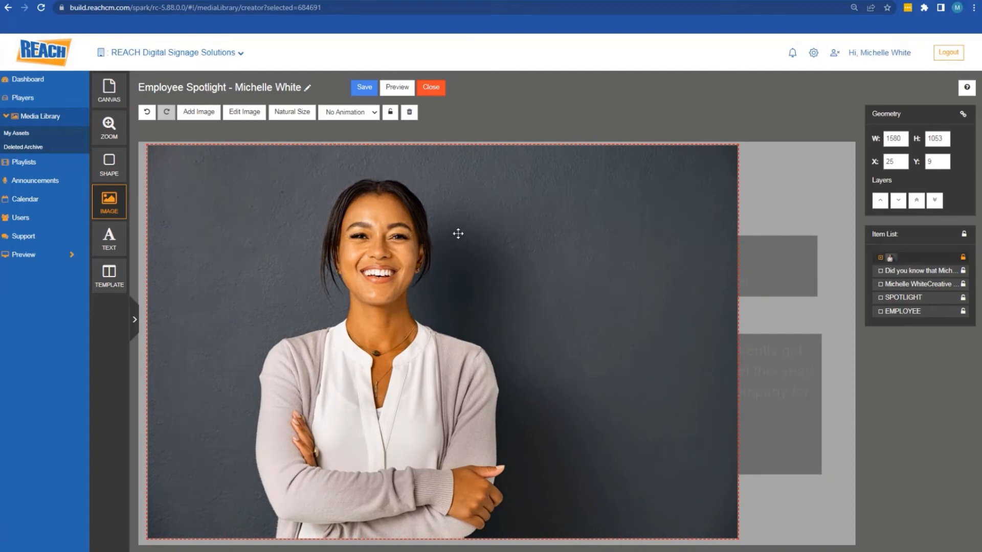
# Apply a Circle crop with radius 572 to the portrait in the Image Editor and save it
pyautogui.click(244, 112)
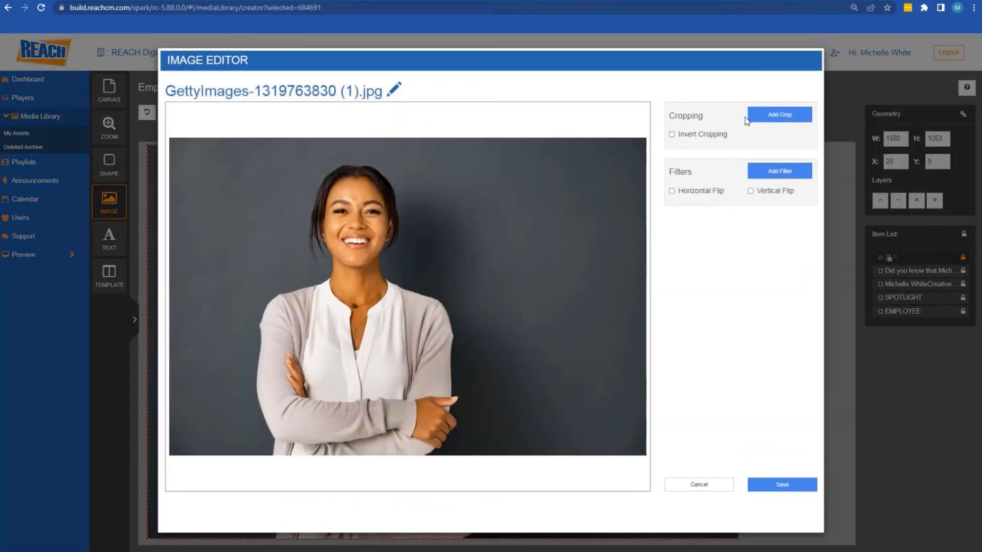
pyautogui.click(768, 116)
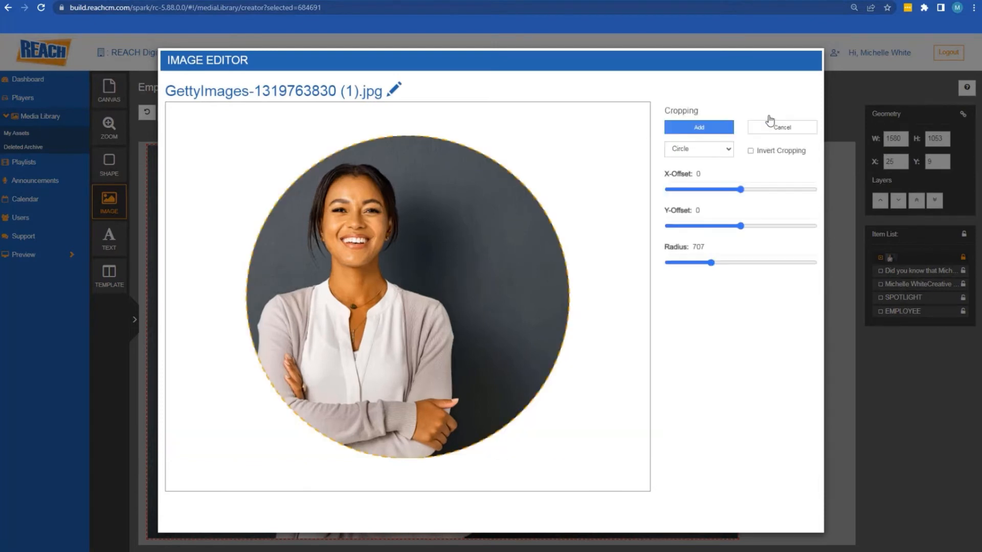
pyautogui.click(708, 149)
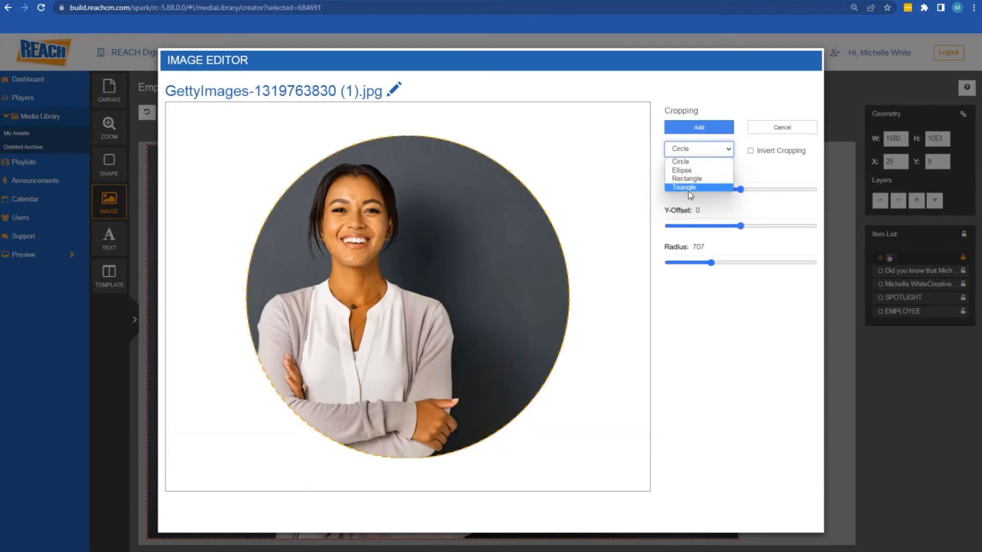
pyautogui.click(742, 106)
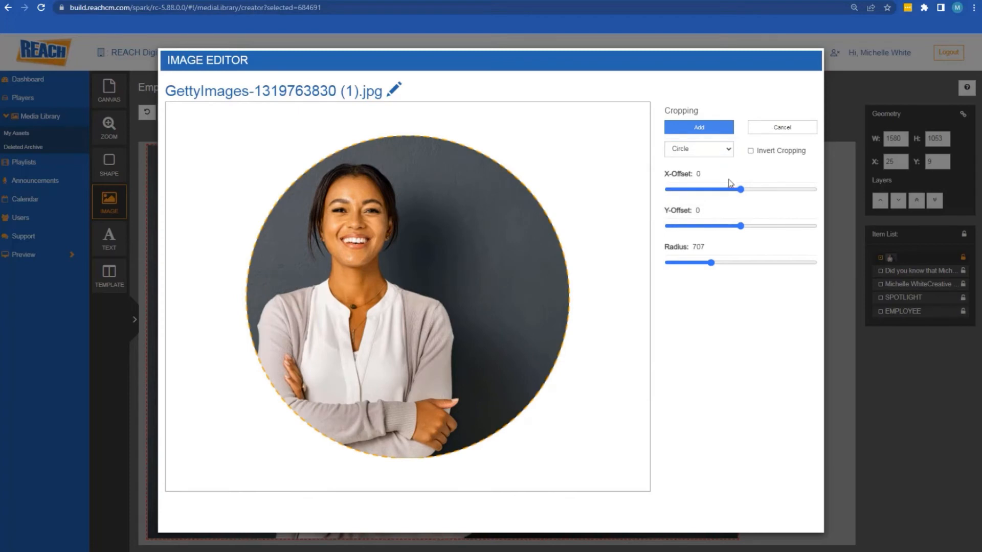
pyautogui.moveTo(741, 189)
pyautogui.mouseDown()
pyautogui.moveTo(695, 190)
pyautogui.moveTo(754, 190)
pyautogui.moveTo(725, 190)
pyautogui.mouseUp()
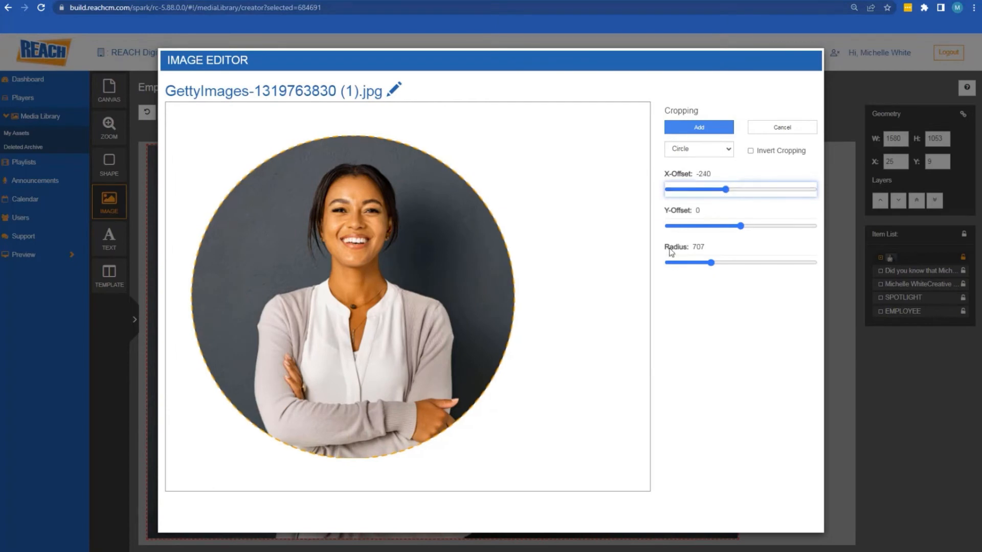
pyautogui.moveTo(725, 189); pyautogui.dragTo(729, 192)
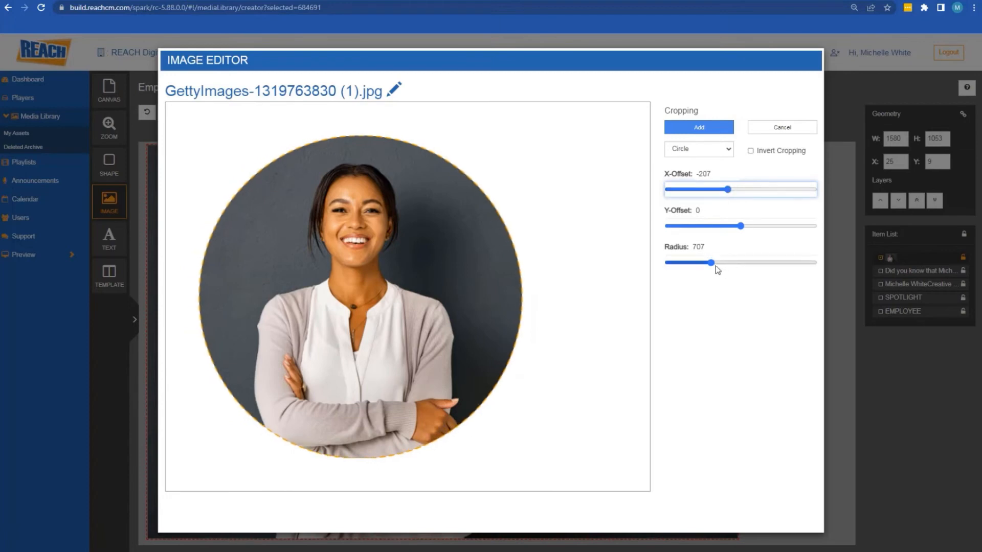
pyautogui.moveTo(716, 265)
pyautogui.mouseDown()
pyautogui.moveTo(675, 263)
pyautogui.moveTo(712, 253)
pyautogui.mouseUp()
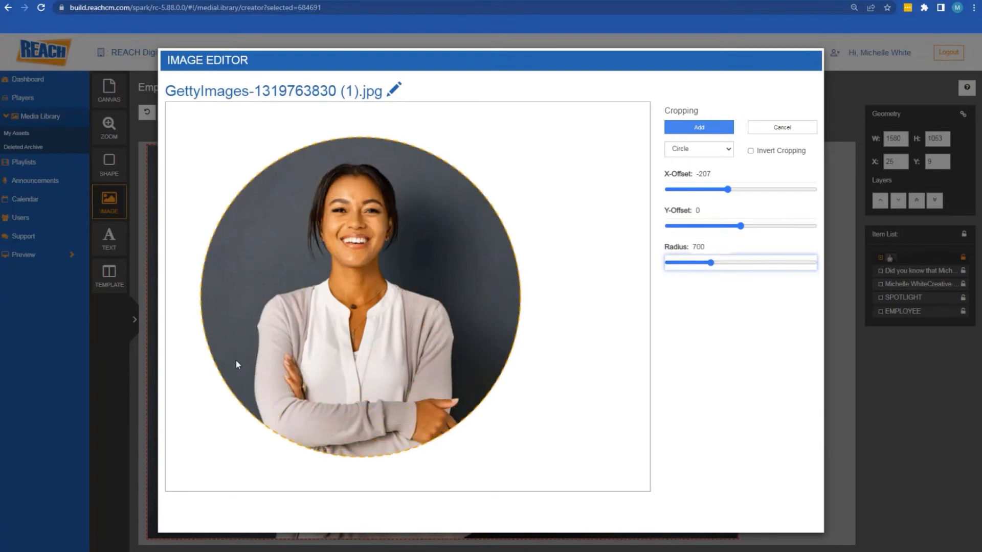
pyautogui.click(699, 129)
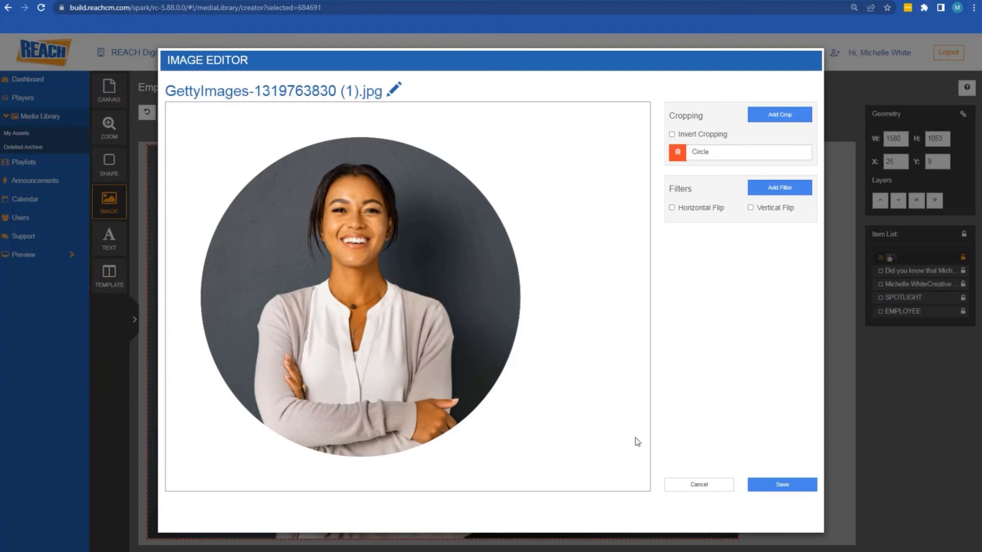
pyautogui.click(782, 485)
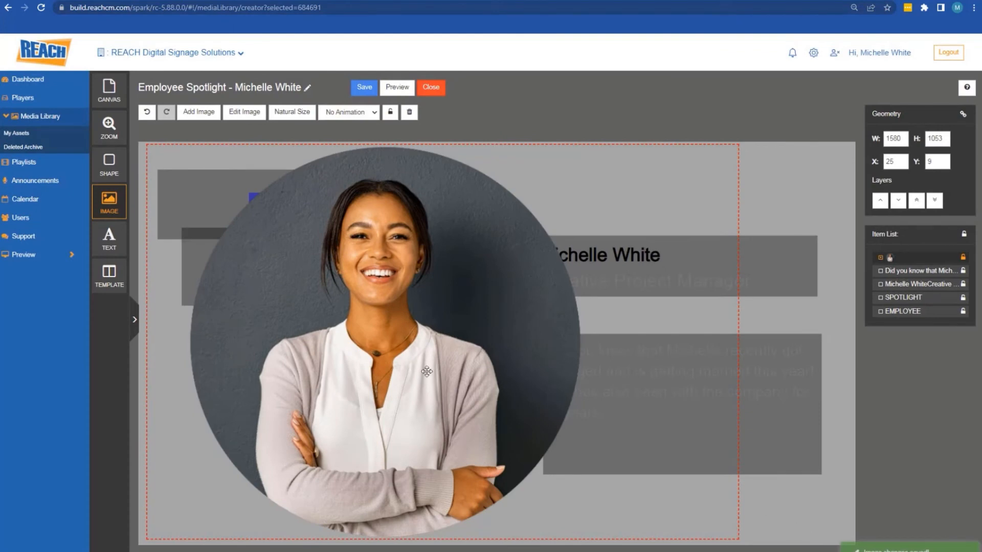
# Scale the circular portrait to 996×664 and place it at X 225, Y 397 below SPOTLIGHT
pyautogui.moveTo(417, 336); pyautogui.dragTo(448, 328)
pyautogui.moveTo(769, 532); pyautogui.dragTo(588, 425)
pyautogui.moveTo(386, 302); pyautogui.dragTo(412, 401)
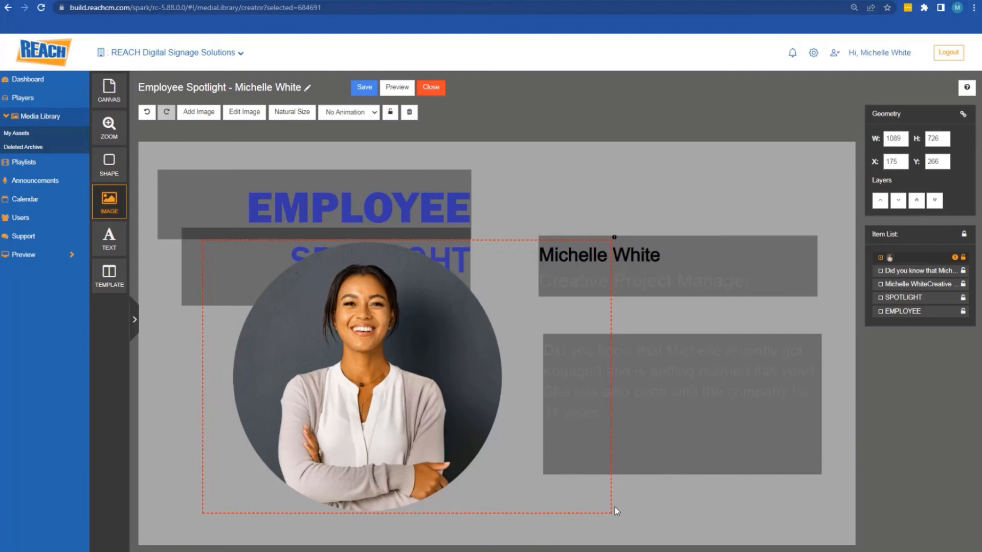
pyautogui.moveTo(611, 513); pyautogui.dragTo(576, 489)
pyautogui.moveTo(391, 384); pyautogui.dragTo(410, 433)
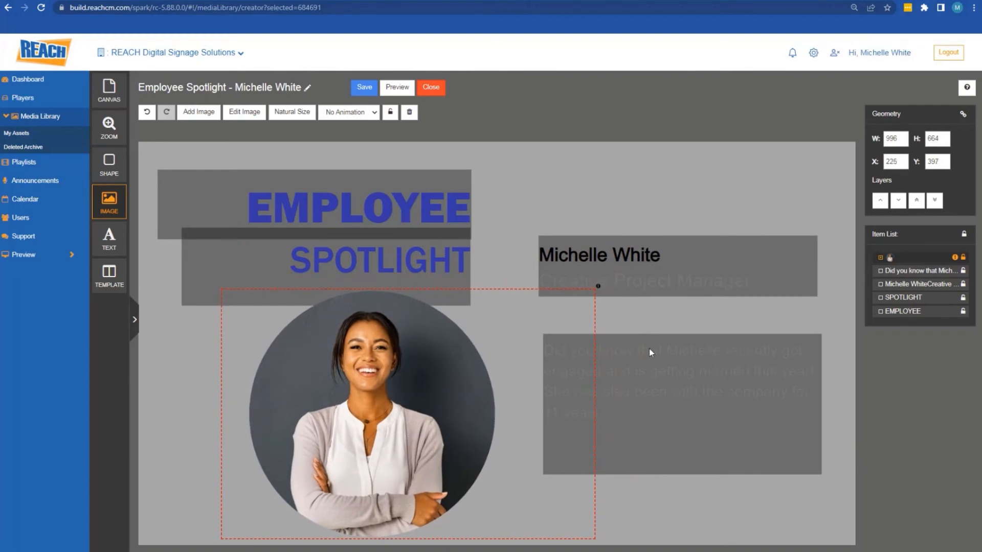
pyautogui.click(697, 170)
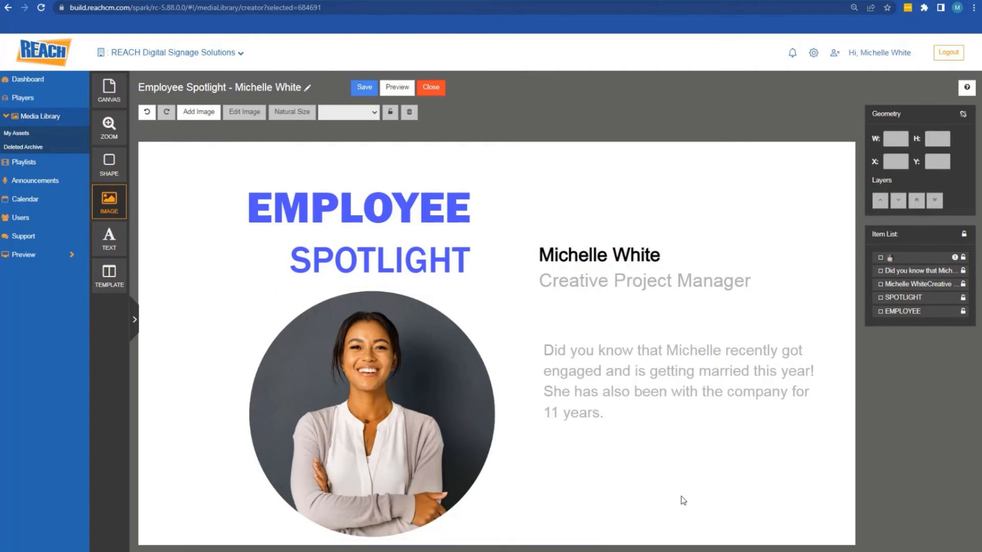
# Draw a large ellipse over the circular photo, about 733×698
pyautogui.click(108, 165)
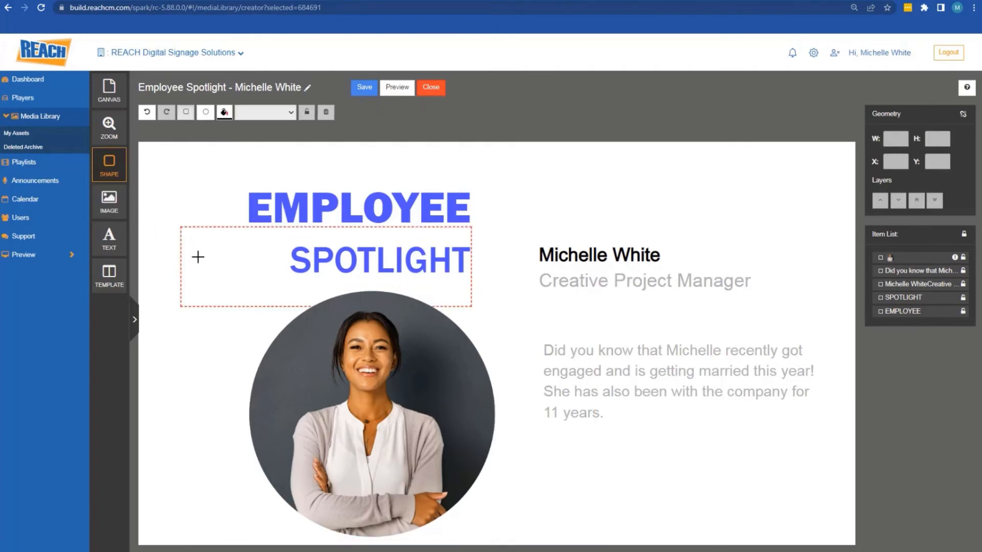
pyautogui.click(206, 113)
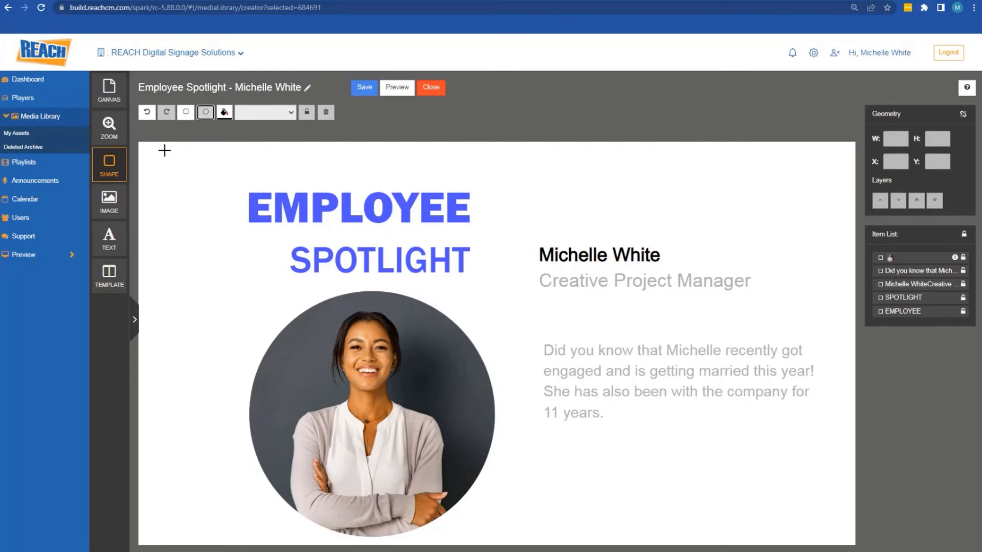
pyautogui.moveTo(164, 150); pyautogui.dragTo(399, 379)
pyautogui.moveTo(268, 253); pyautogui.dragTo(315, 385)
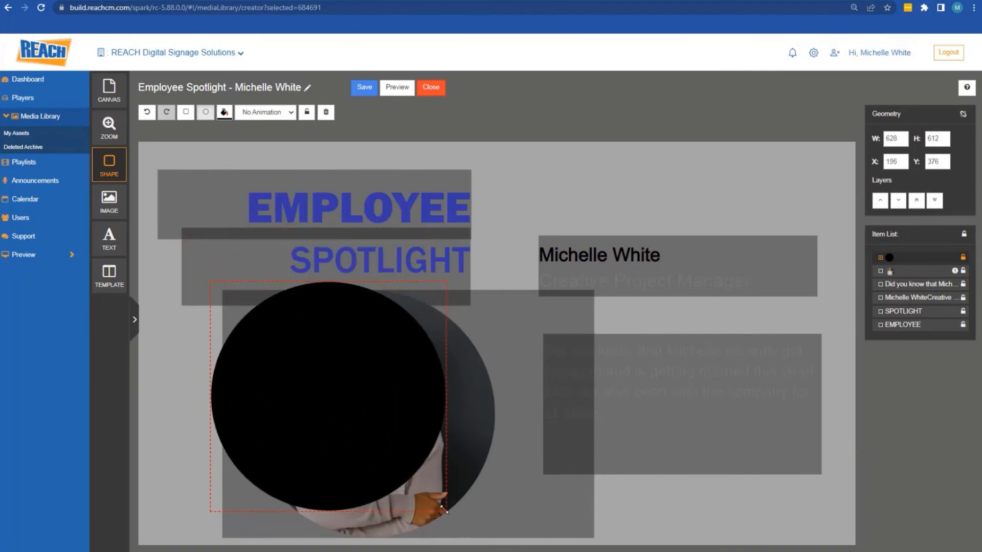
pyautogui.moveTo(443, 508); pyautogui.dragTo(485, 543)
pyautogui.moveTo(348, 421); pyautogui.dragTo(314, 417)
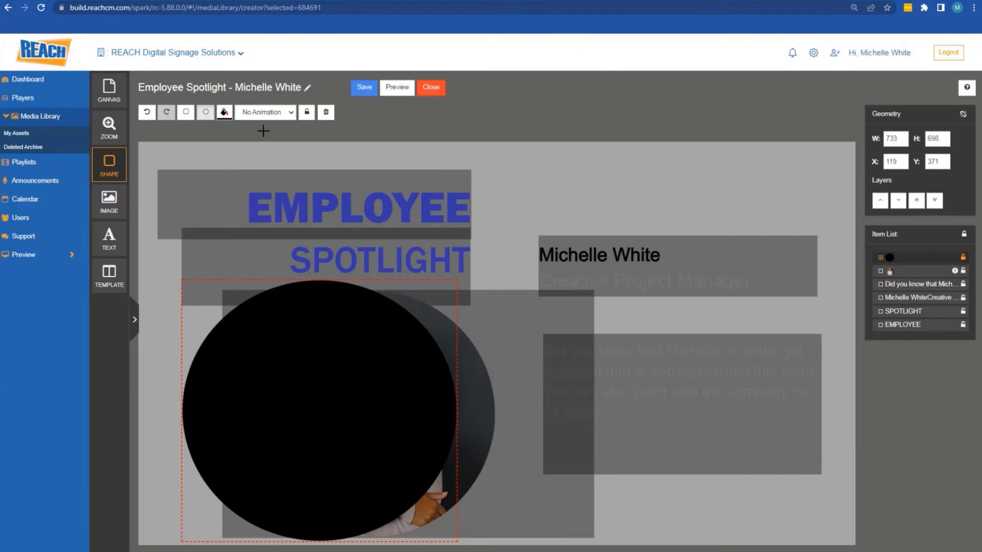
# Change the circle's fill colour from black to blue
pyautogui.click(224, 112)
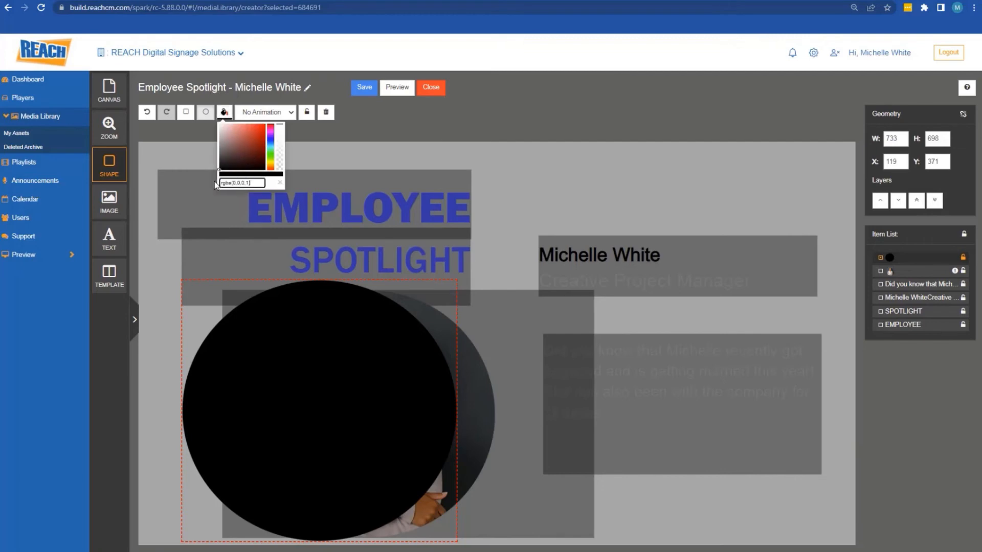
pyautogui.tripleClick(244, 182)
pyautogui.hotkey('ctrl', 'v')
pyautogui.click(278, 194)
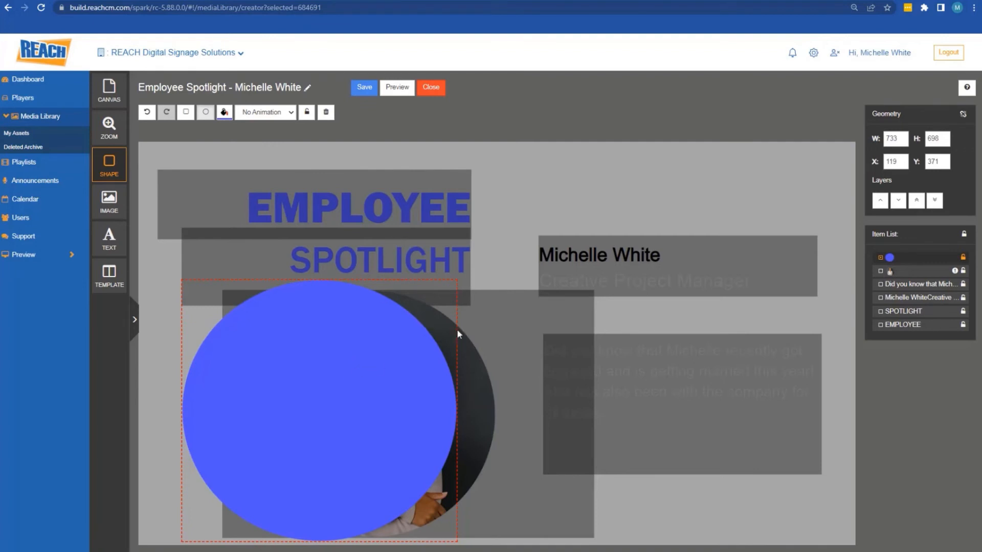
pyautogui.click(637, 170)
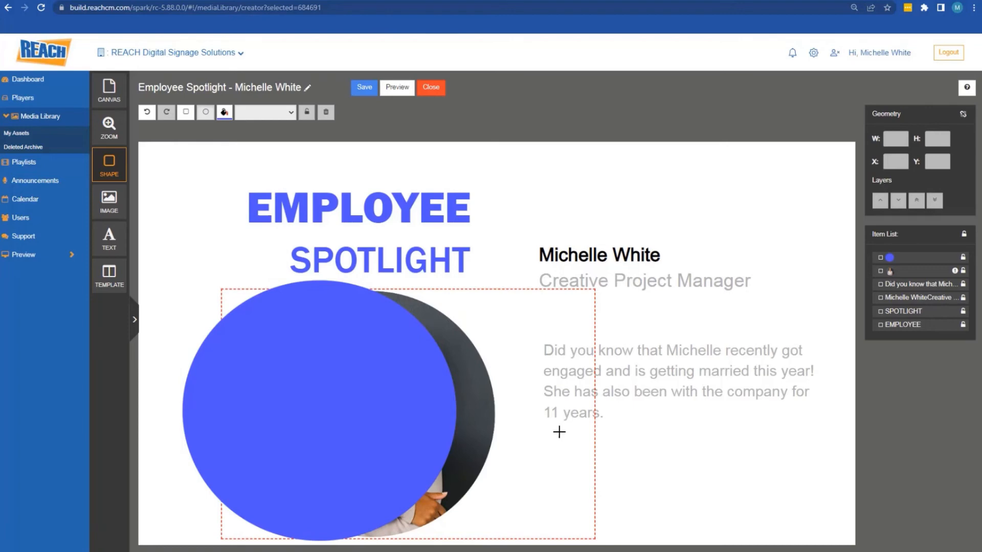
# Move the blue circle down a layer behind the photo and shift it right
pyautogui.click(902, 259)
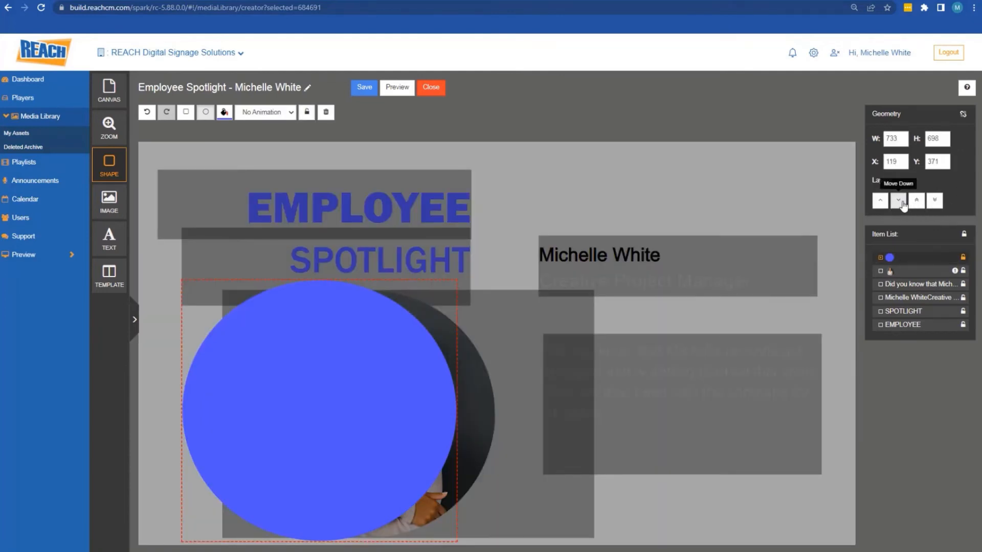
pyautogui.click(898, 200)
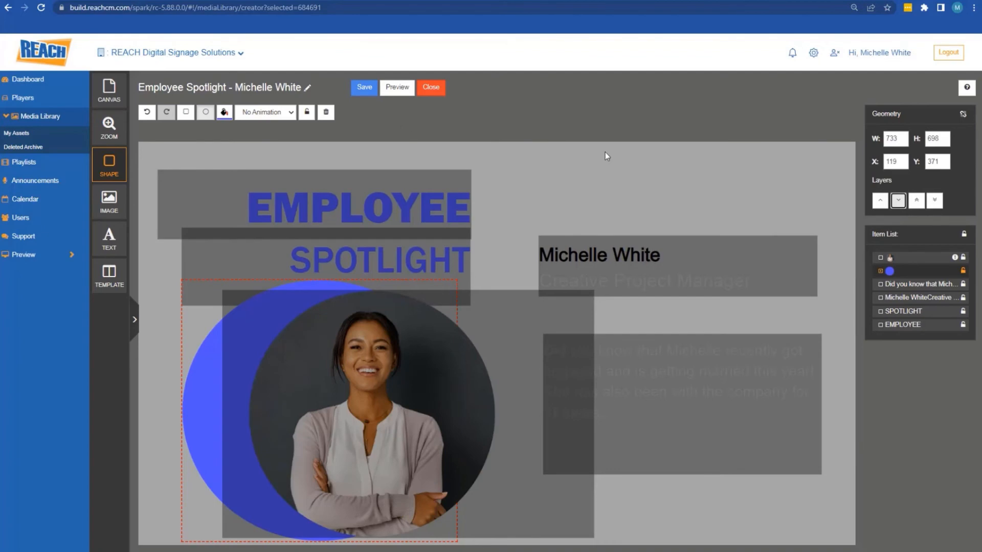
pyautogui.click(633, 167)
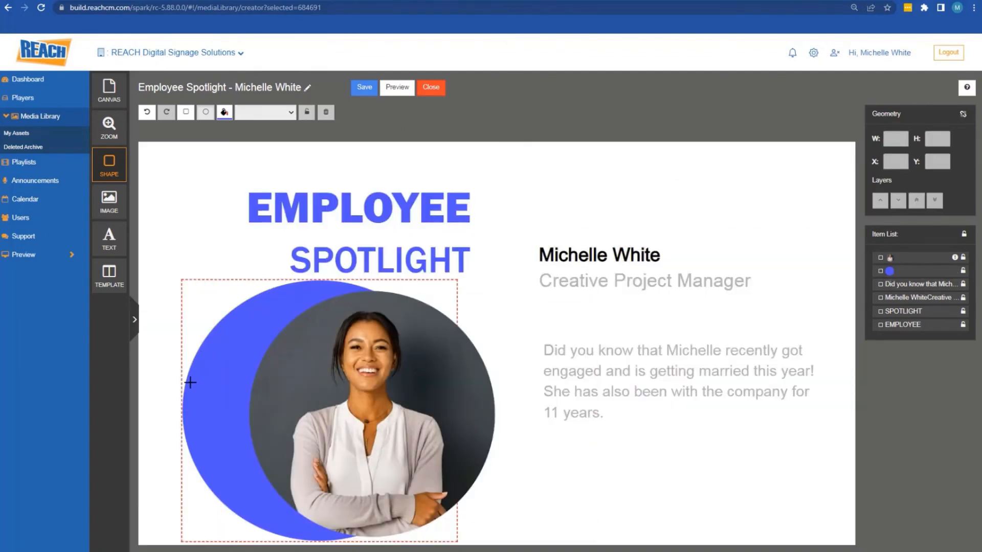
pyautogui.moveTo(190, 382); pyautogui.dragTo(235, 393)
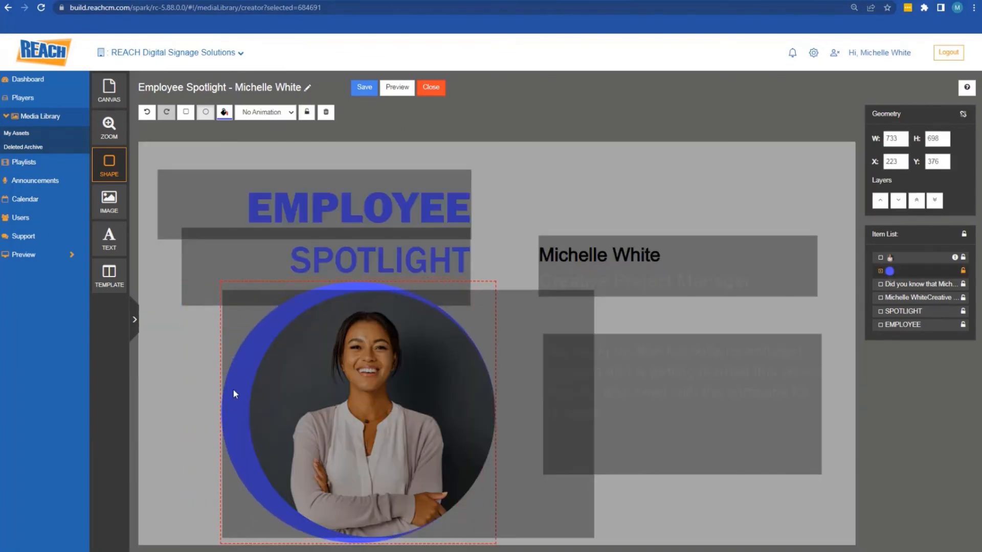
# Nudge EMPLOYEE up and move SPOTLIGHT up to X 122, Y 184, closer beneath it
pyautogui.click(561, 197)
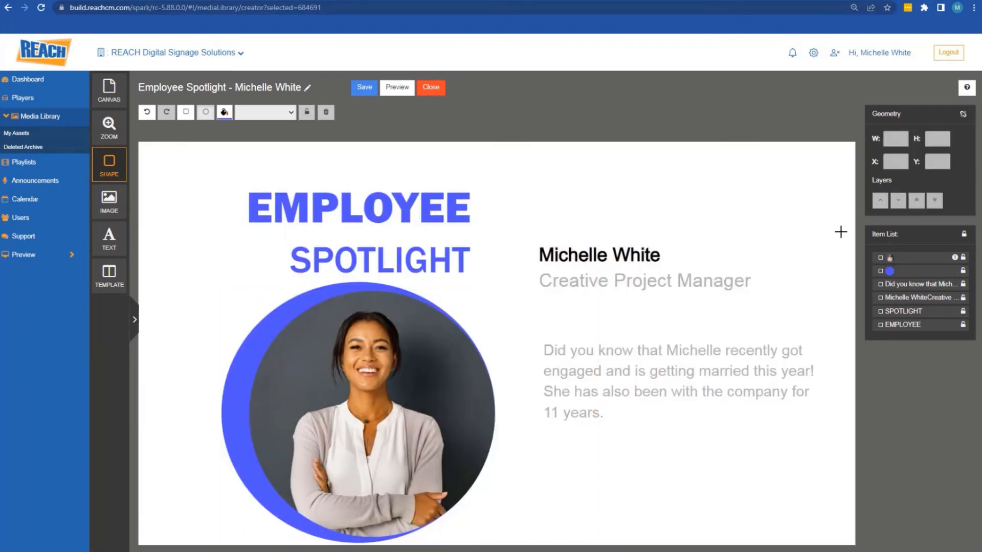
pyautogui.click(416, 186)
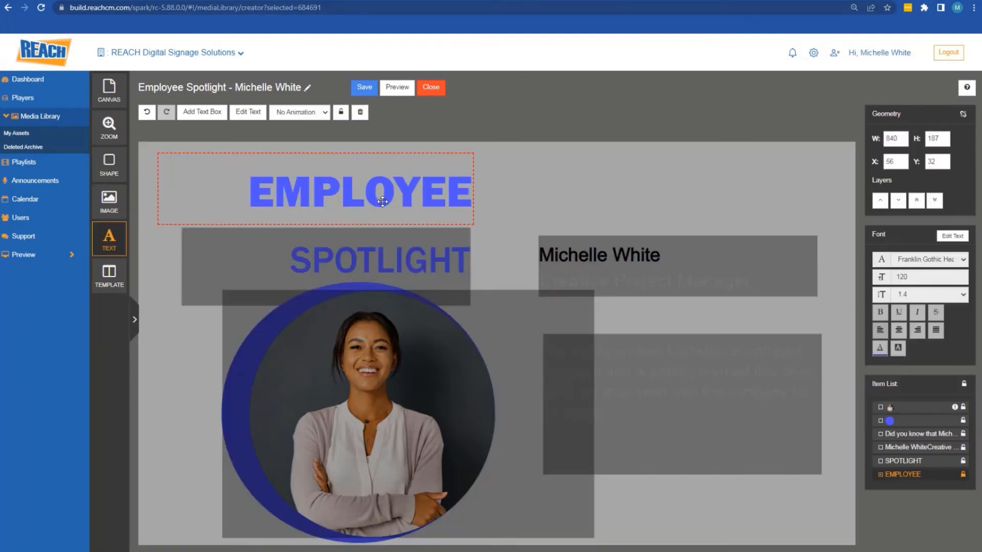
pyautogui.moveTo(381, 199); pyautogui.dragTo(381, 199)
pyautogui.click(390, 254)
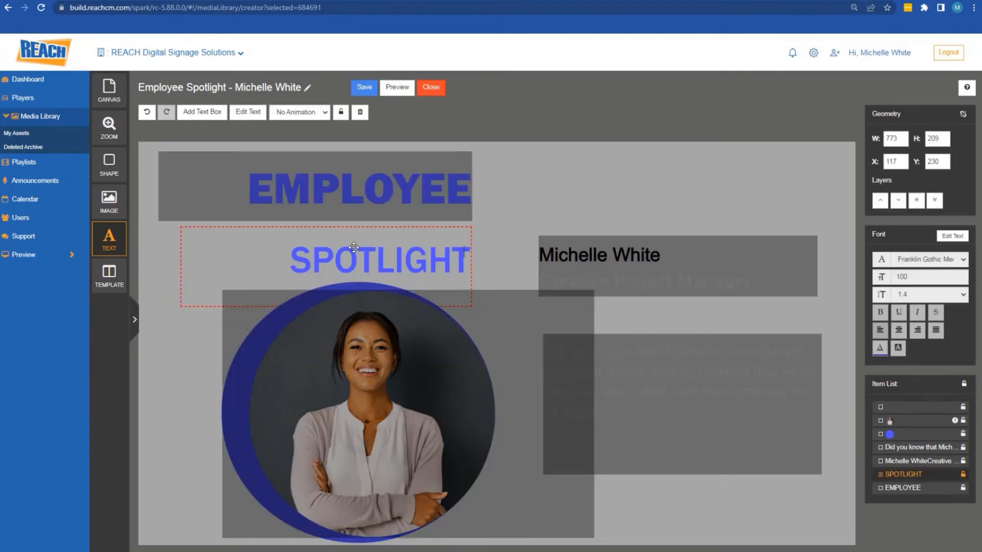
pyautogui.moveTo(348, 243); pyautogui.dragTo(356, 234)
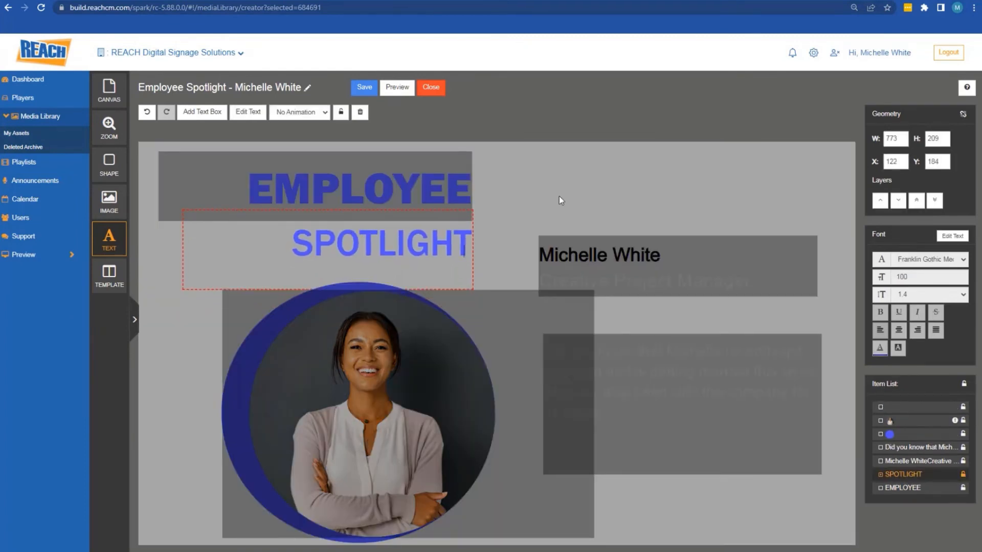
pyautogui.click(572, 192)
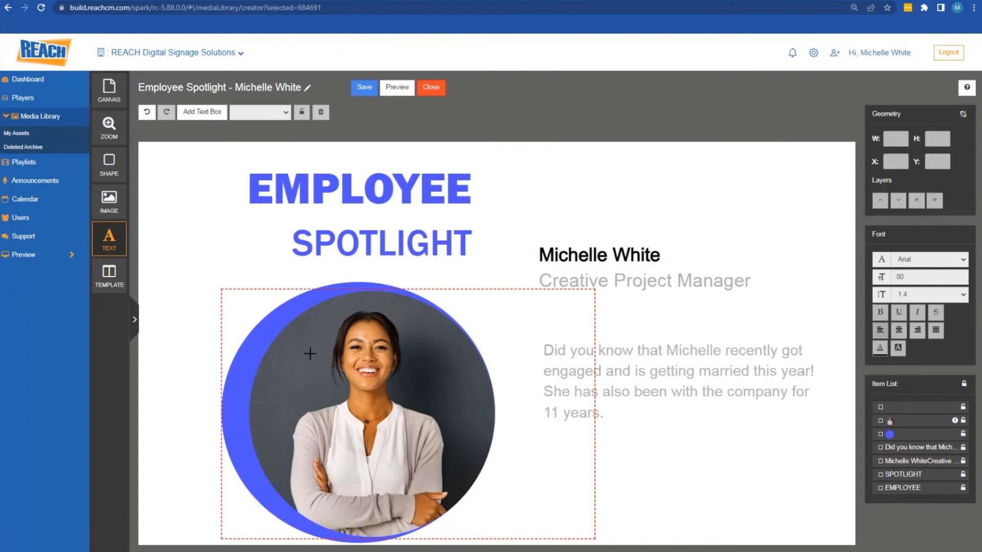
pyautogui.click(117, 166)
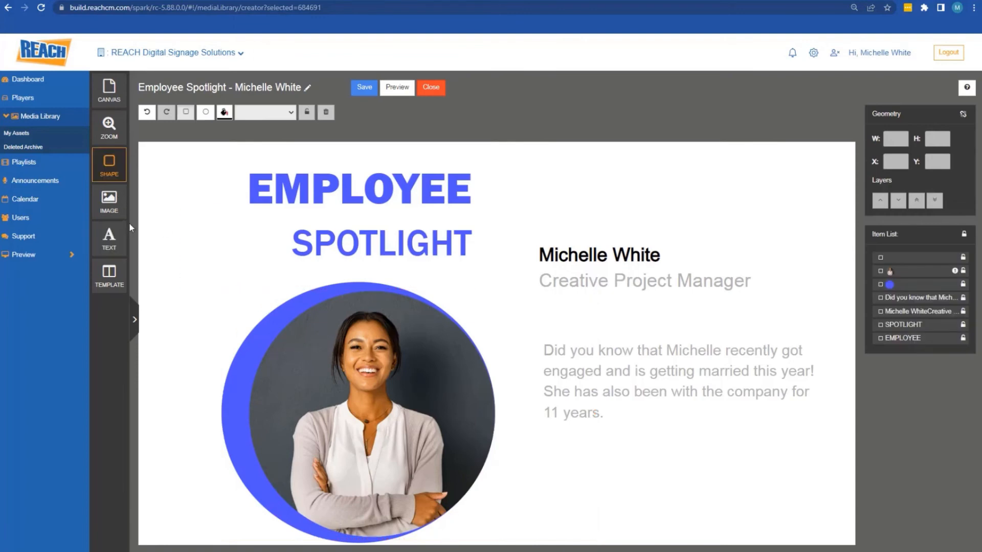
# Draw a second 696×662 circle over the photo's left side, filled rgba(73,73,247) blue at 0.4 opacity
pyautogui.click(205, 112)
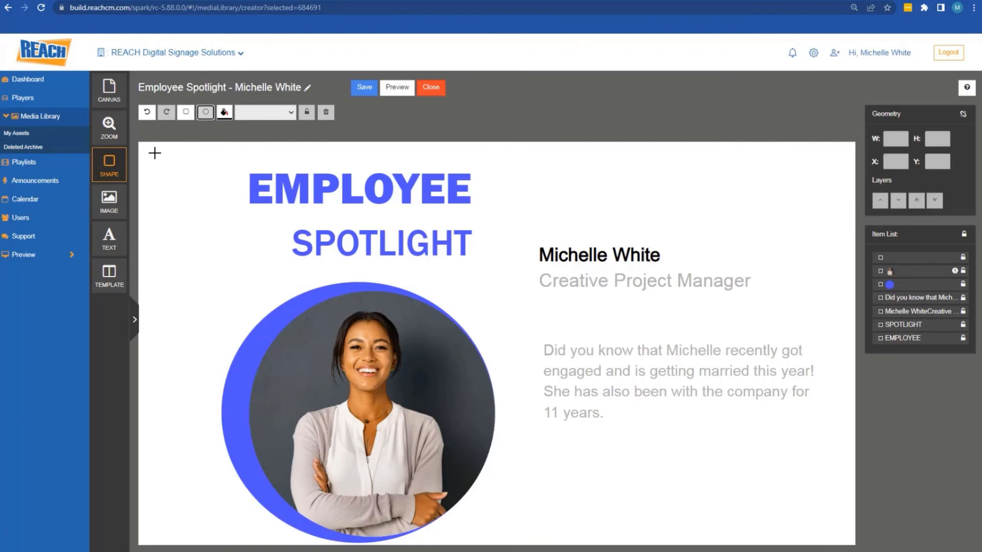
pyautogui.moveTo(154, 153)
pyautogui.mouseDown()
pyautogui.moveTo(194, 198)
pyautogui.moveTo(298, 274)
pyautogui.moveTo(385, 390)
pyautogui.moveTo(414, 400)
pyautogui.mouseUp()
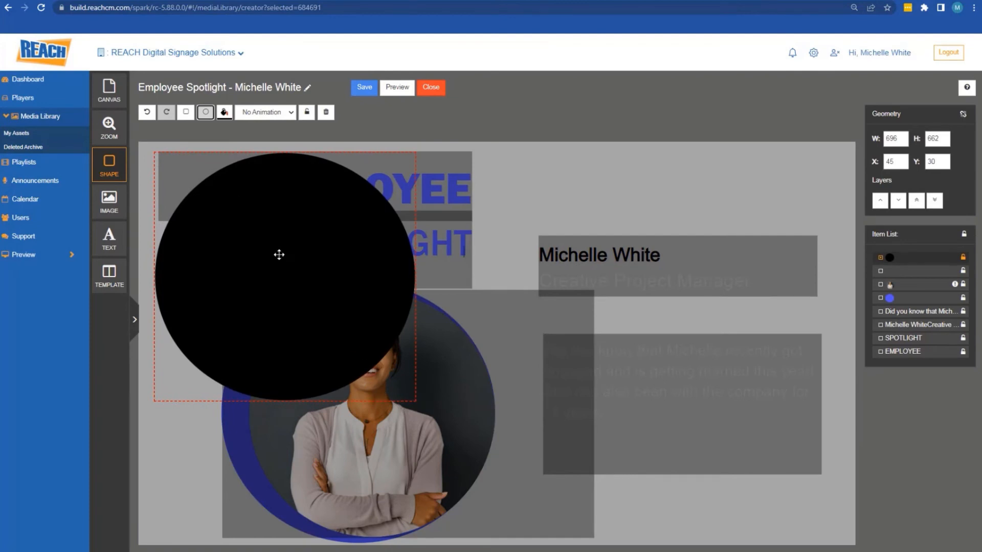
pyautogui.moveTo(258, 217); pyautogui.dragTo(282, 357)
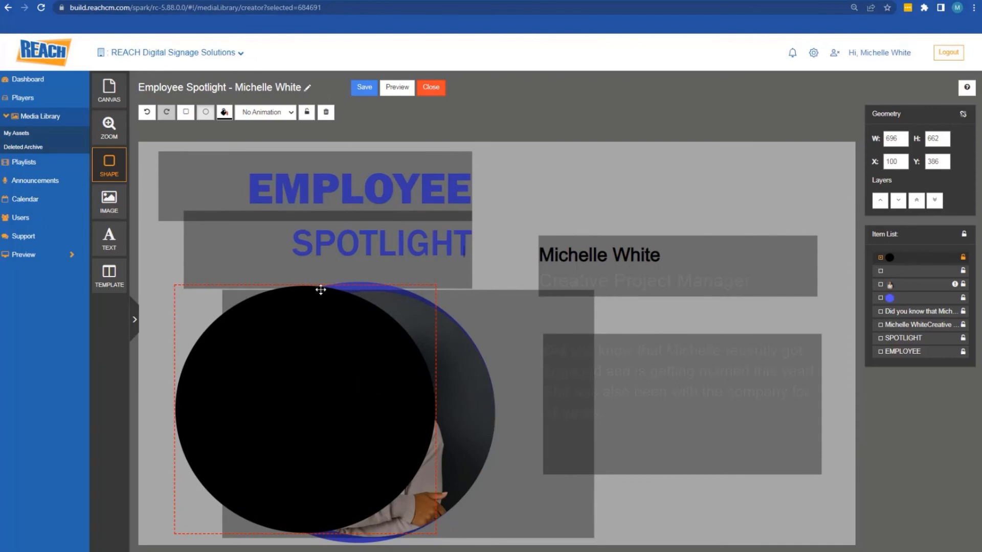
pyautogui.click(231, 115)
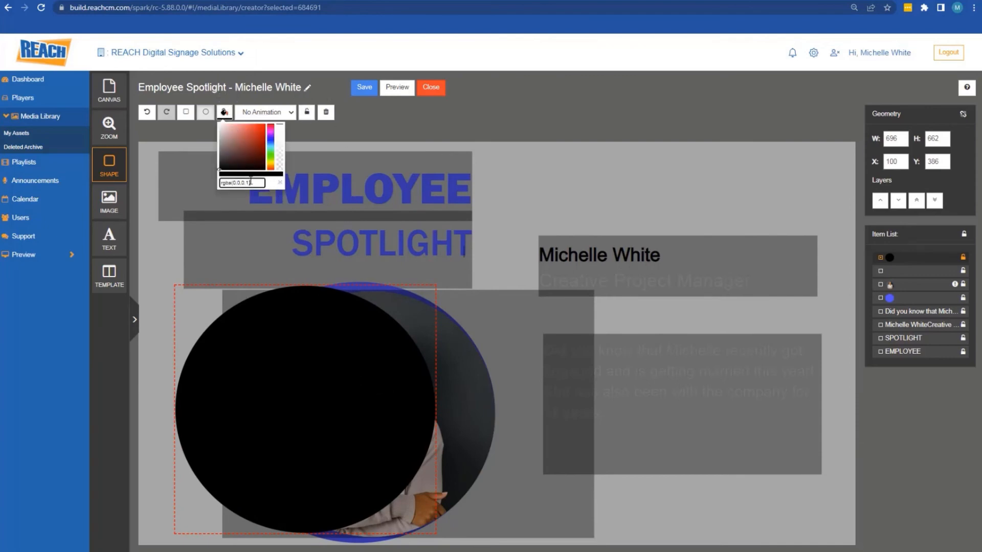
pyautogui.moveTo(220, 183); pyautogui.dragTo(251, 182)
pyautogui.write('rgba(73,73,247,1)')
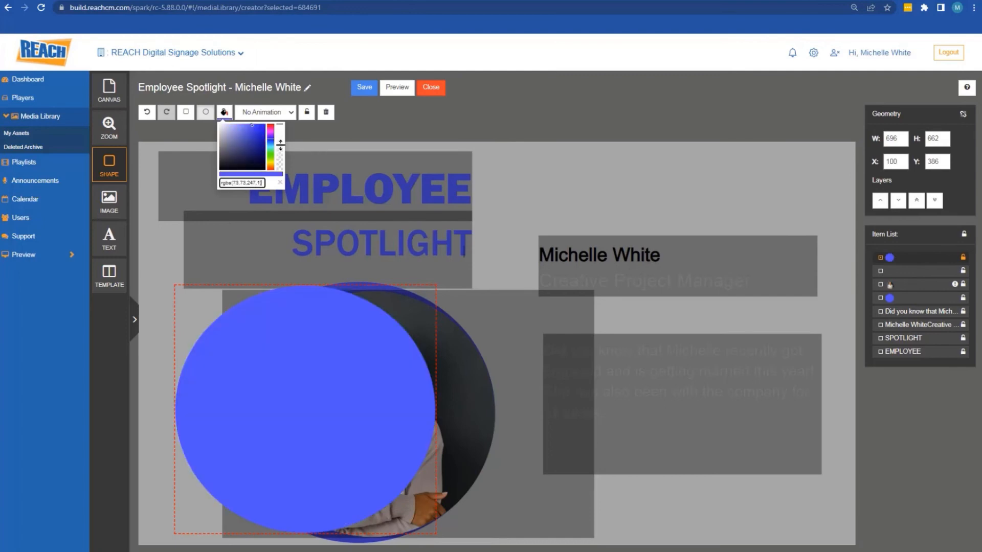
pyautogui.moveTo(280, 146); pyautogui.dragTo(279, 145)
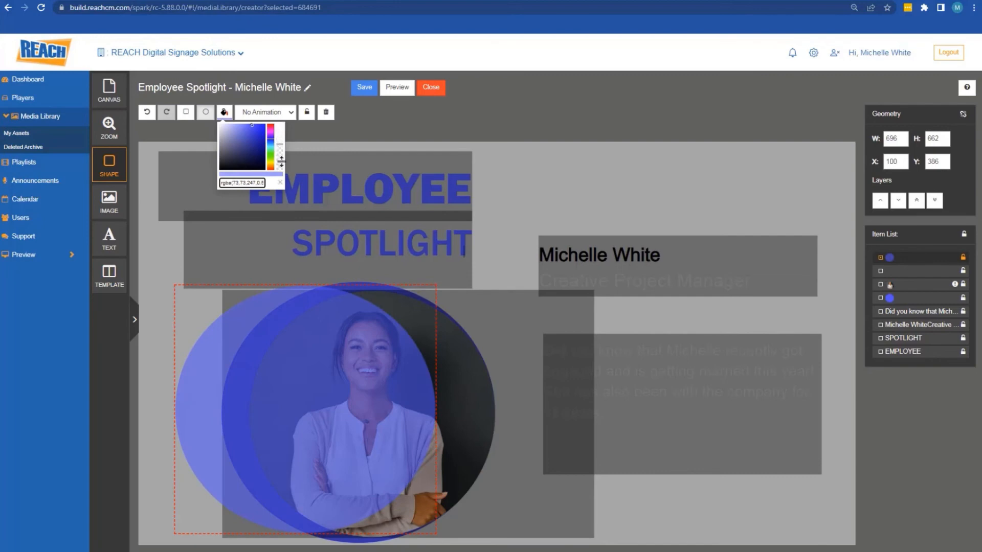
pyautogui.moveTo(281, 150); pyautogui.dragTo(278, 148)
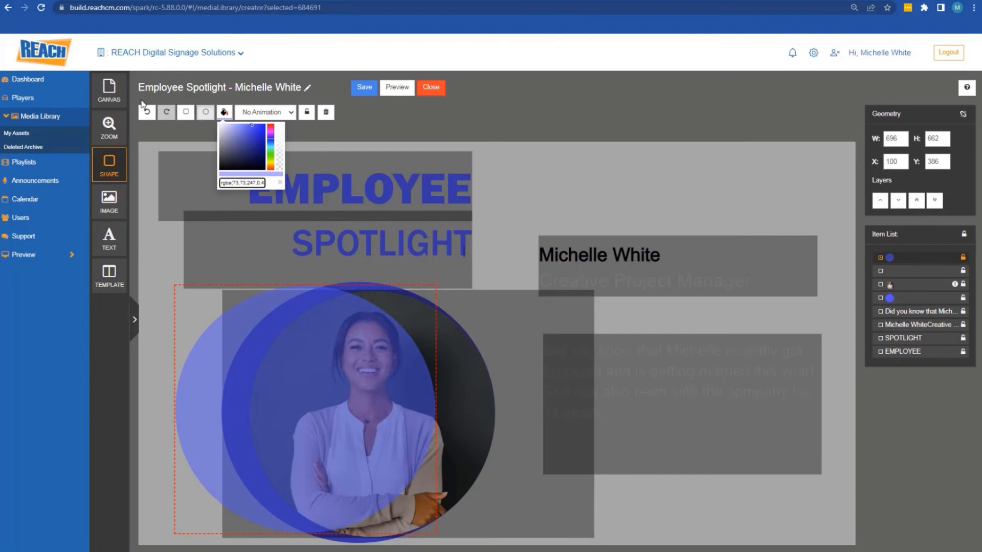
pyautogui.click(137, 150)
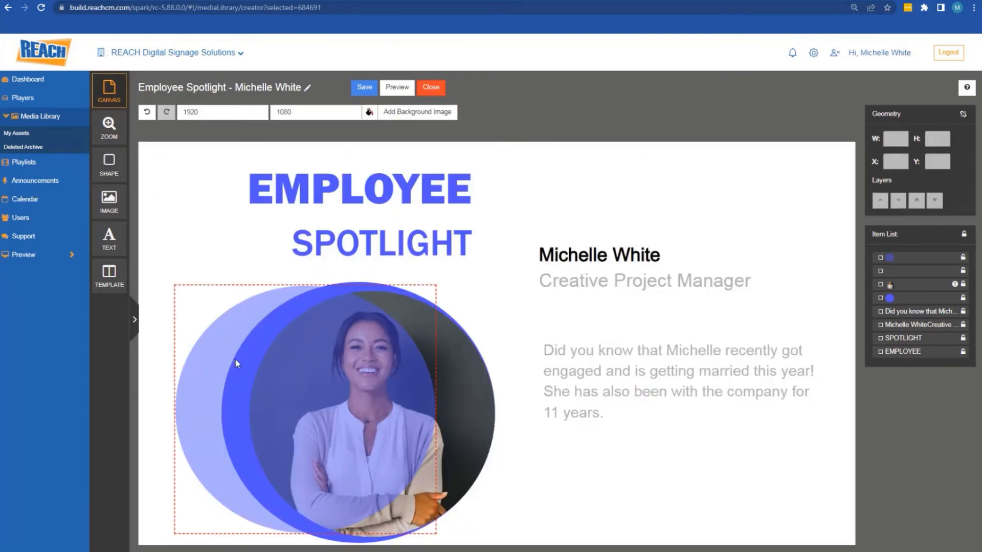
# Send the translucent blue circle down three layers so it sits behind the photo
pyautogui.click(901, 258)
pyautogui.click(899, 201)
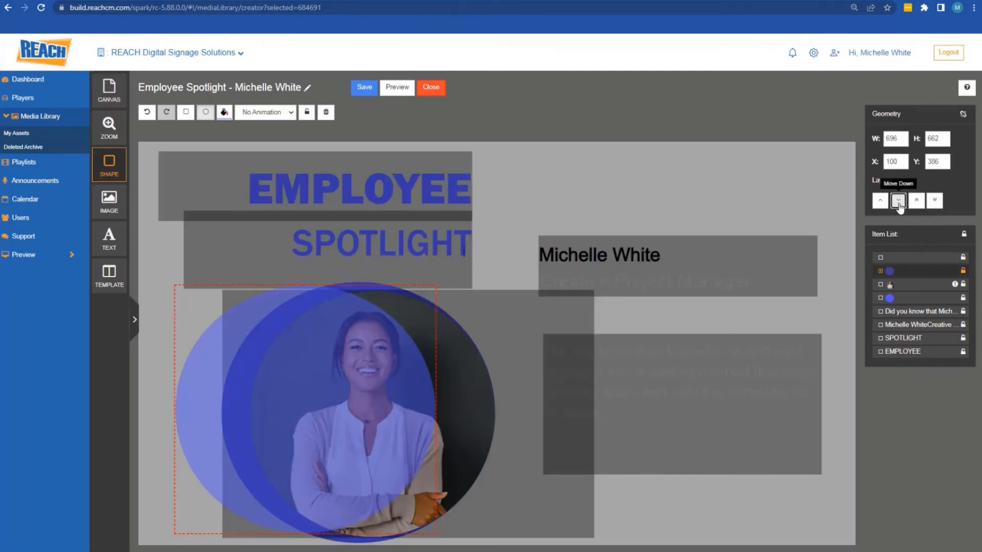
pyautogui.click(899, 201)
pyautogui.click(899, 201)
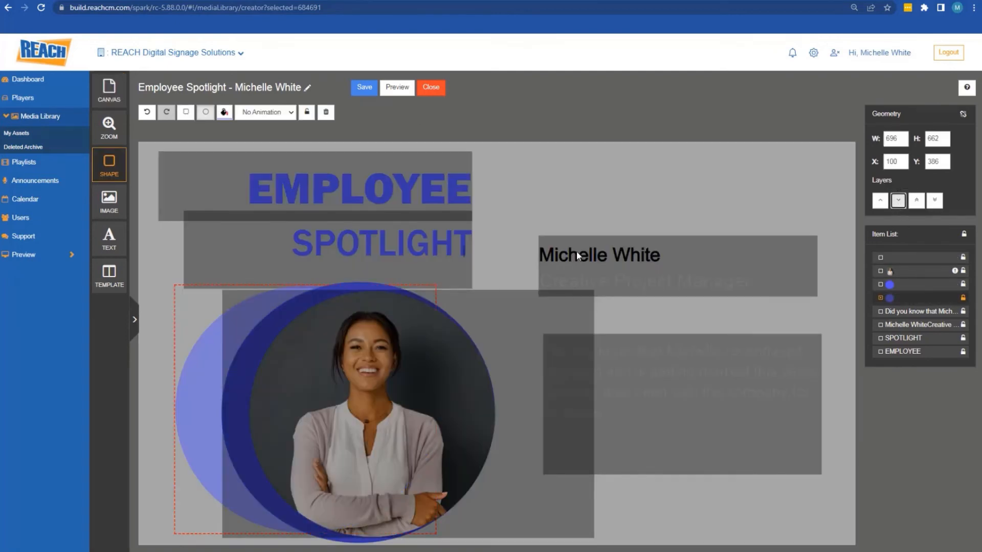
pyautogui.click(587, 175)
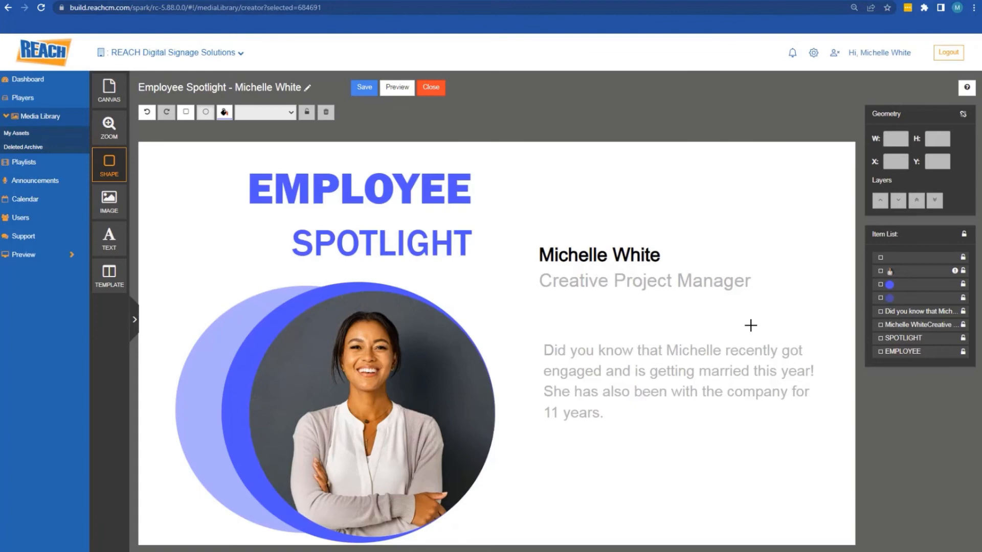
# Shrink the darker blue circle to about 663×641 at X 247, Y 400
pyautogui.click(900, 286)
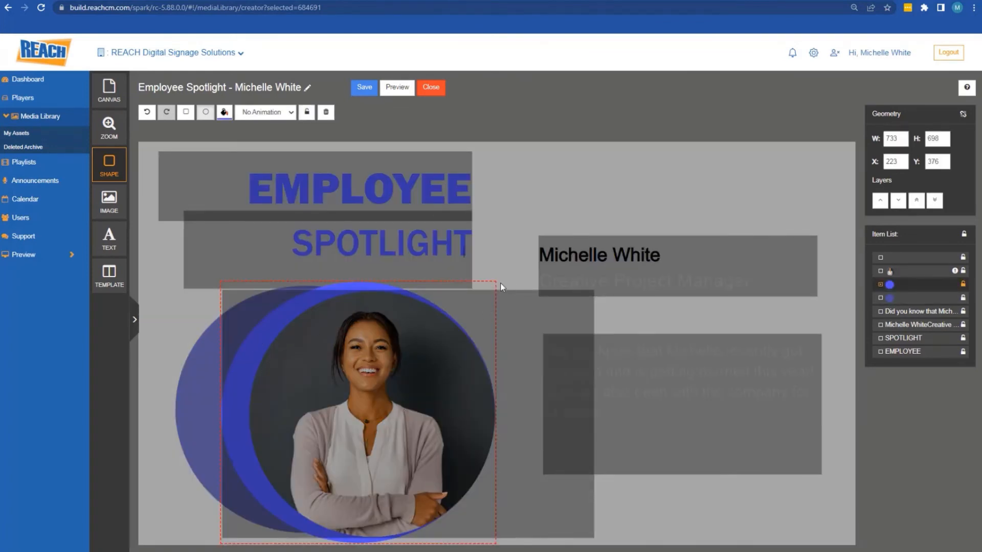
pyautogui.moveTo(499, 283); pyautogui.dragTo(477, 292)
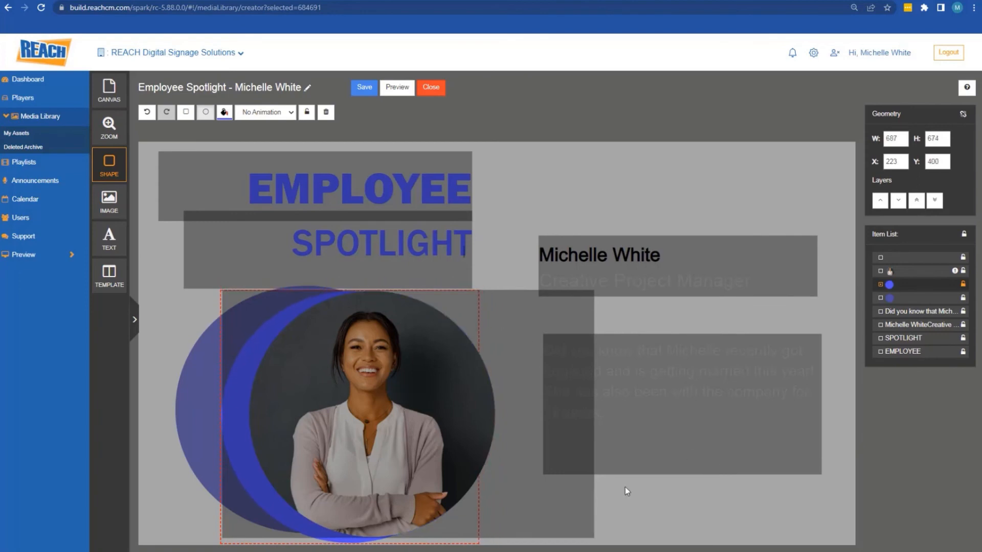
pyautogui.moveTo(221, 543); pyautogui.dragTo(228, 535)
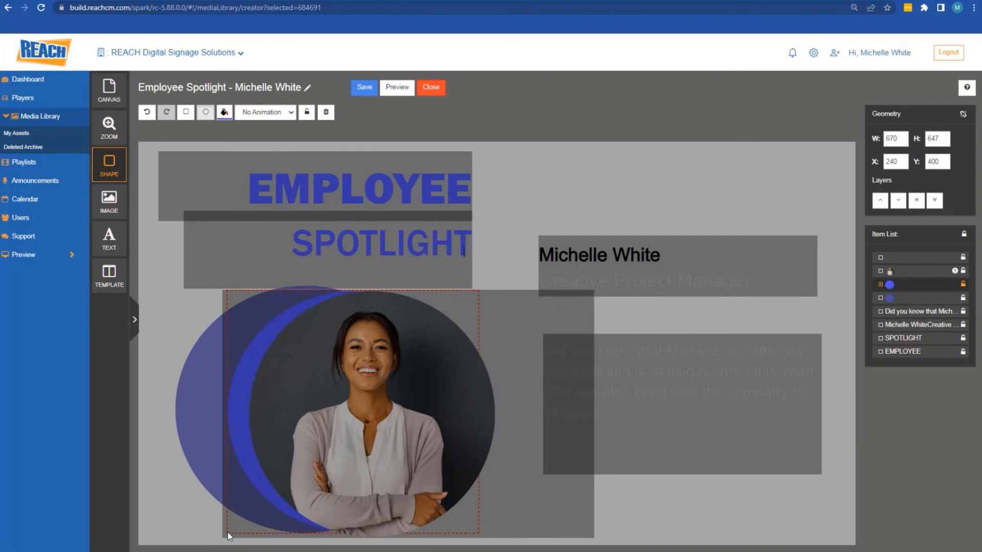
pyautogui.click(918, 299)
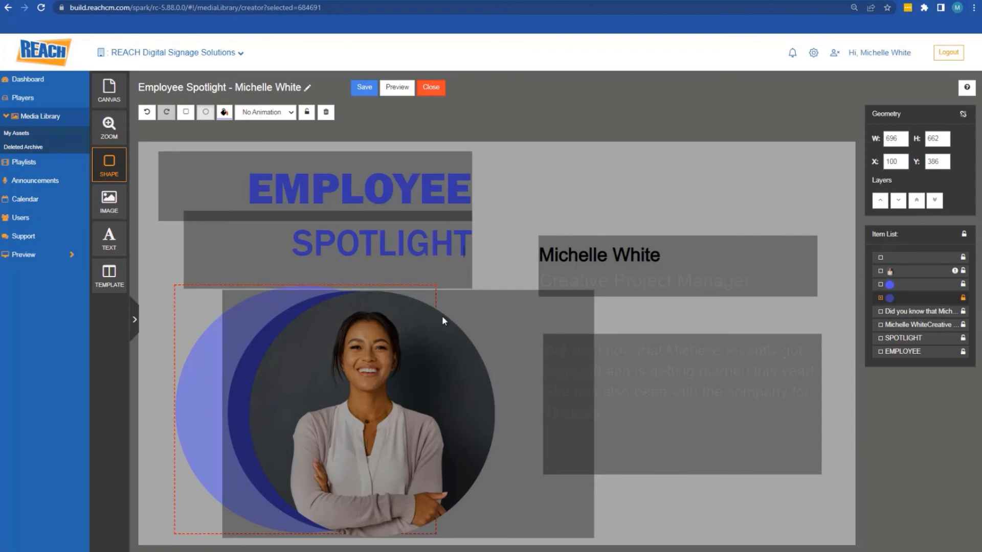
pyautogui.click(277, 339)
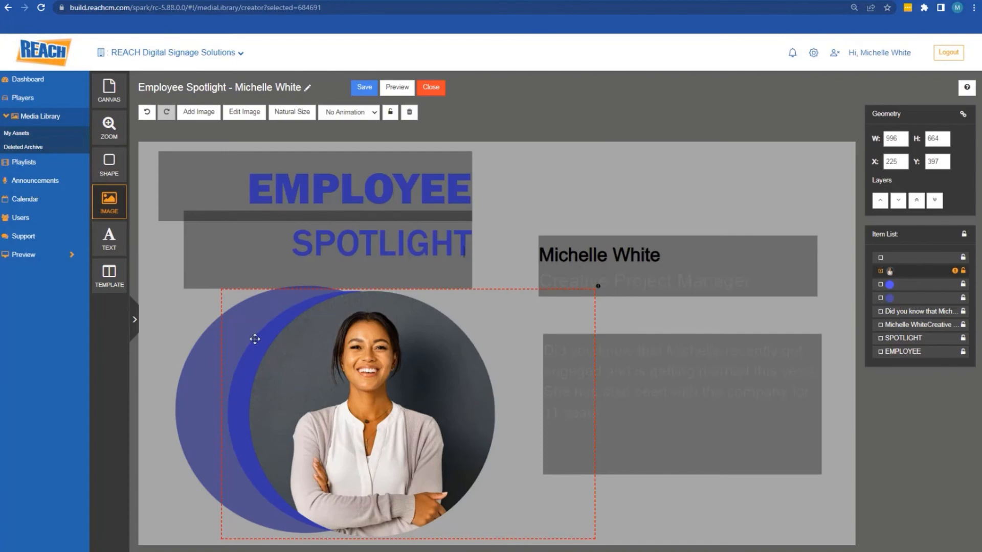
# Shrink the pale blue back circle by pulling its bottom-left corner inward
pyautogui.click(195, 338)
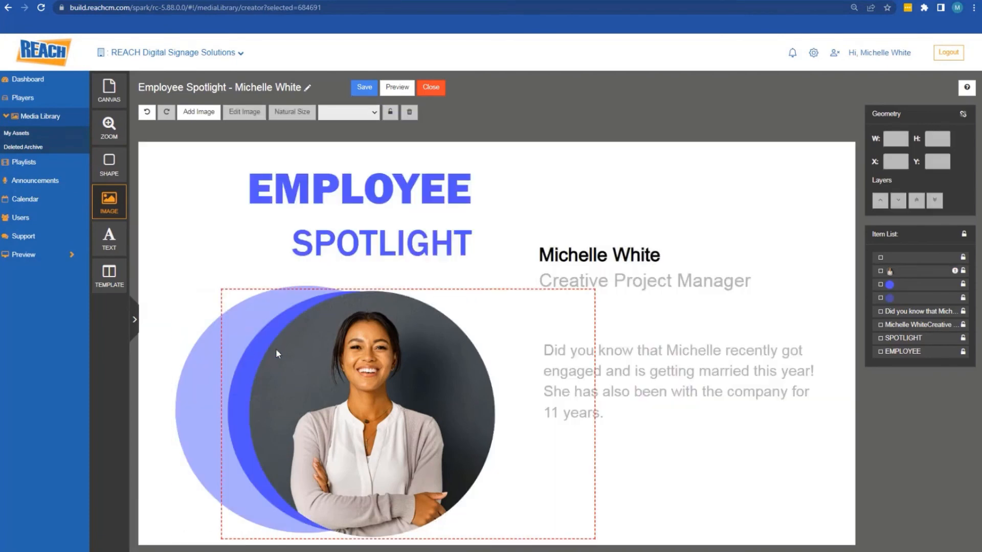
pyautogui.click(257, 339)
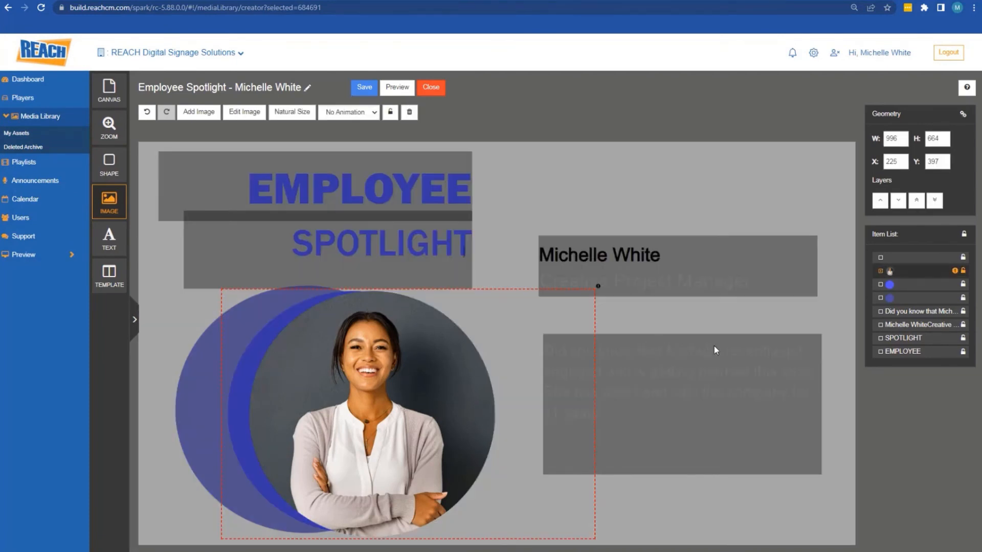
pyautogui.click(905, 301)
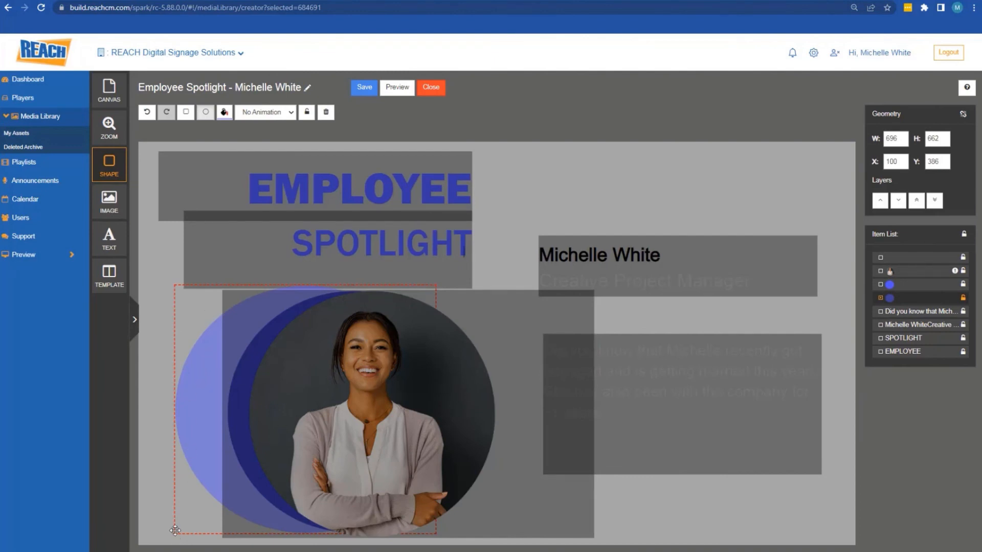
pyautogui.moveTo(179, 529); pyautogui.dragTo(190, 525)
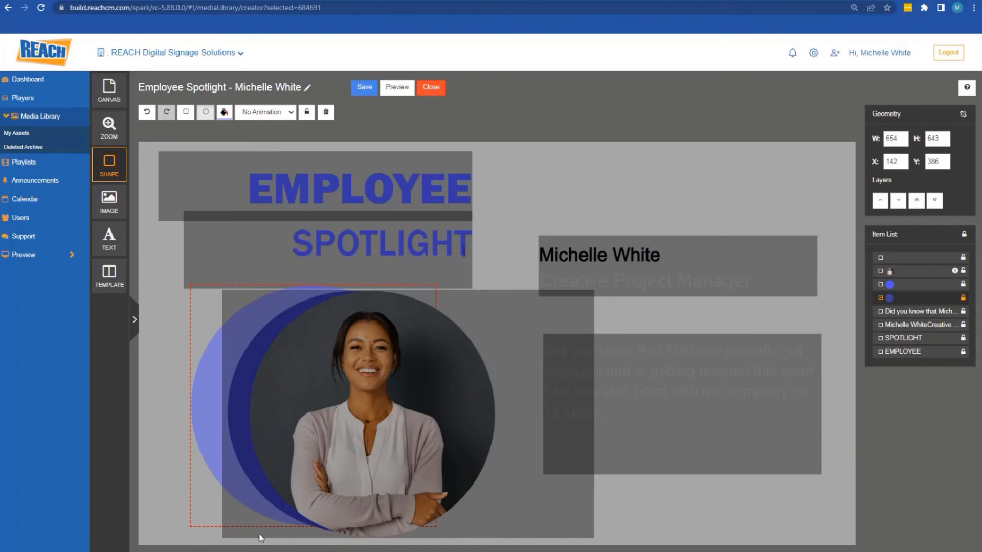
# Nudge the darker blue circle left to X 220 so both crescents frame the portrait
pyautogui.click(891, 285)
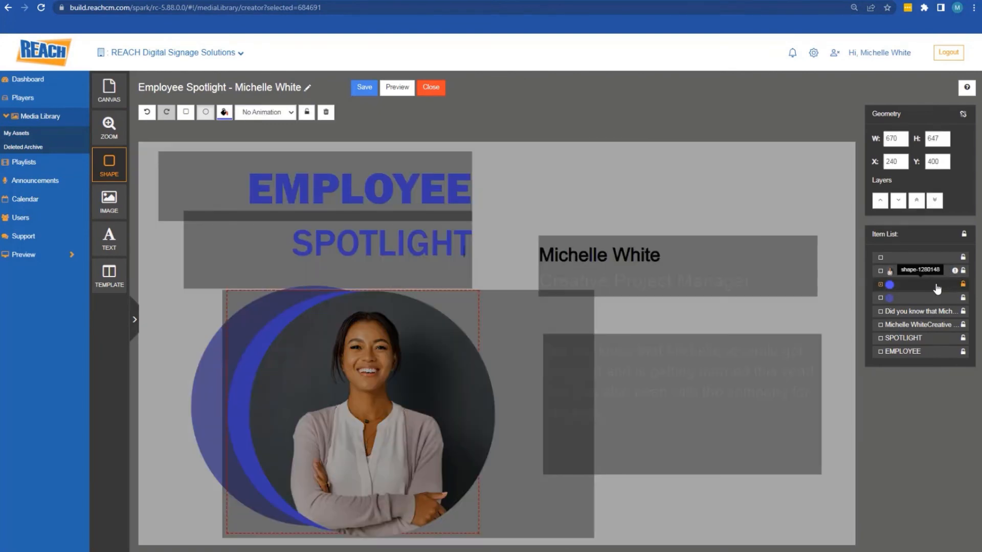
pyautogui.press('Left')
pyautogui.press('Left')
pyautogui.press('Left')
pyautogui.press('Left')
pyautogui.press('Left')
pyautogui.press('Left')
pyautogui.press('Left')
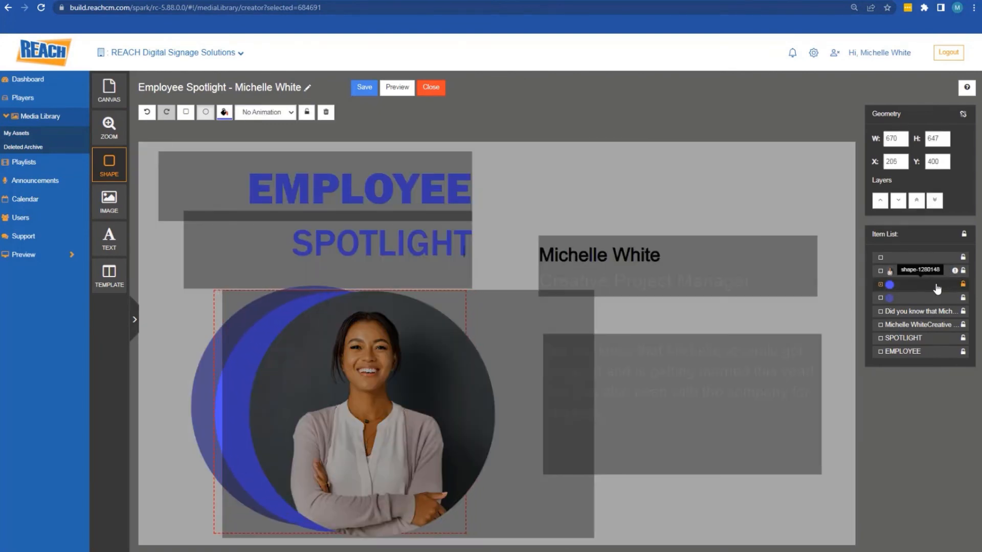
pyautogui.press('Left')
pyautogui.press('Left')
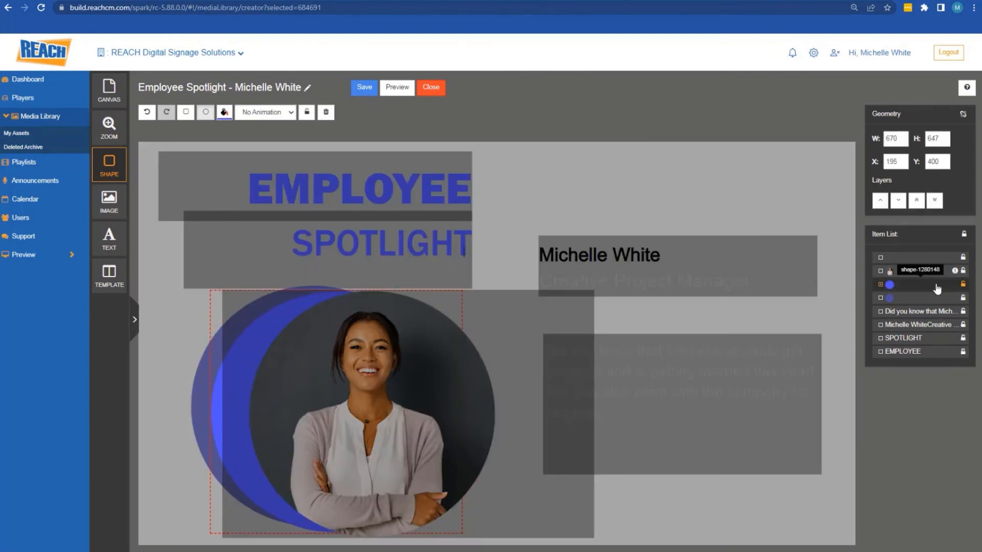
pyautogui.press('Right')
pyautogui.press('Right')
pyautogui.press('Right')
pyautogui.press('Right')
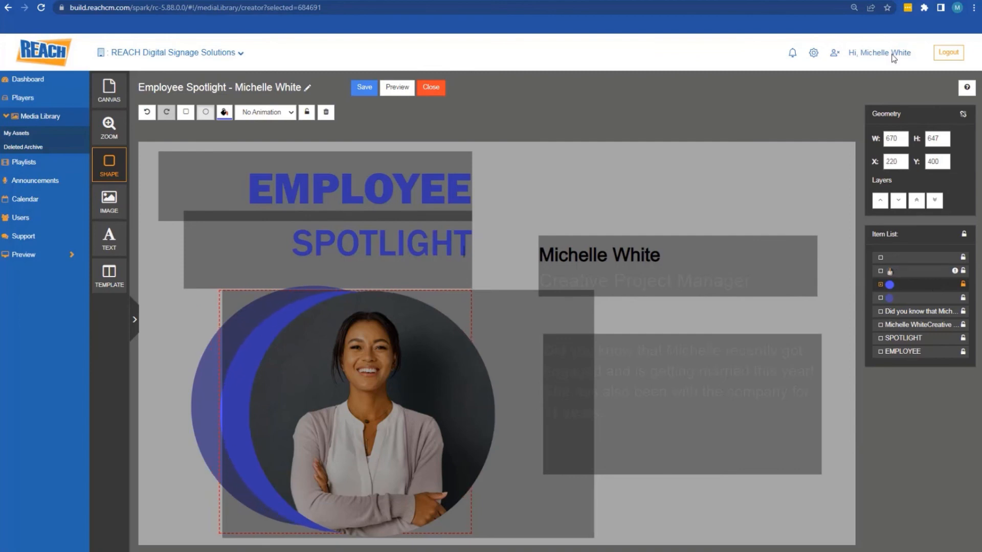
pyautogui.click(672, 162)
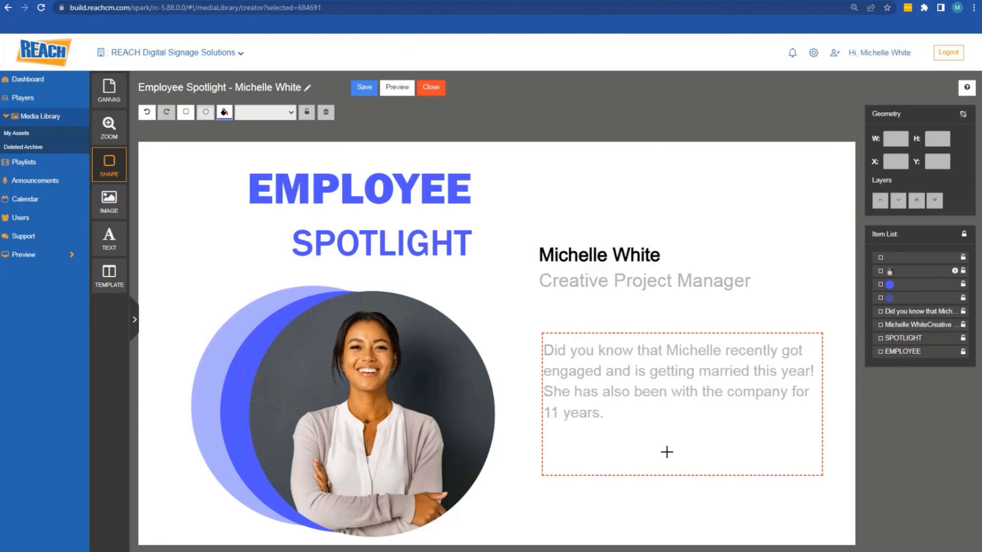
# Leave the name and job title text on No Animation, then bring up the 1920×1080 canvas settings
pyautogui.click(612, 254)
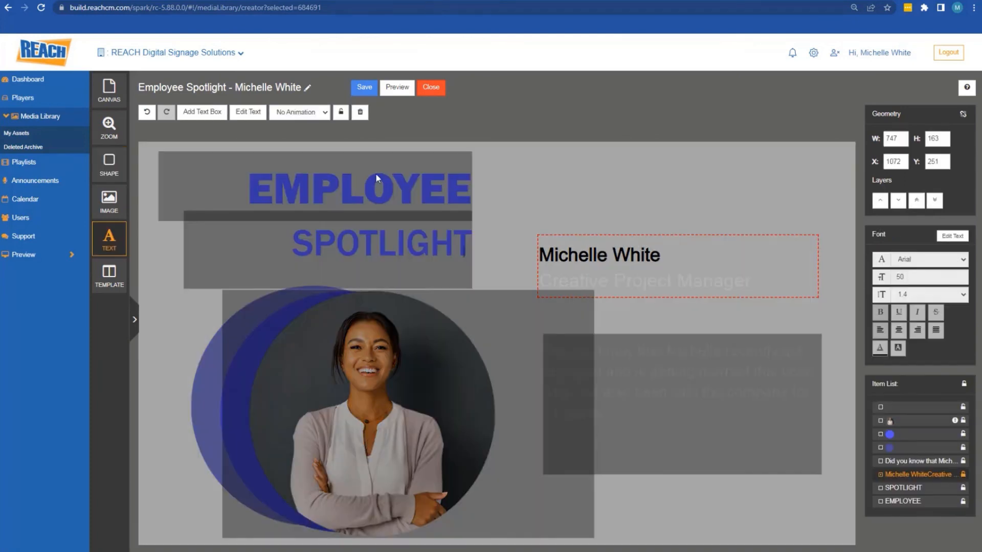
pyautogui.click(301, 114)
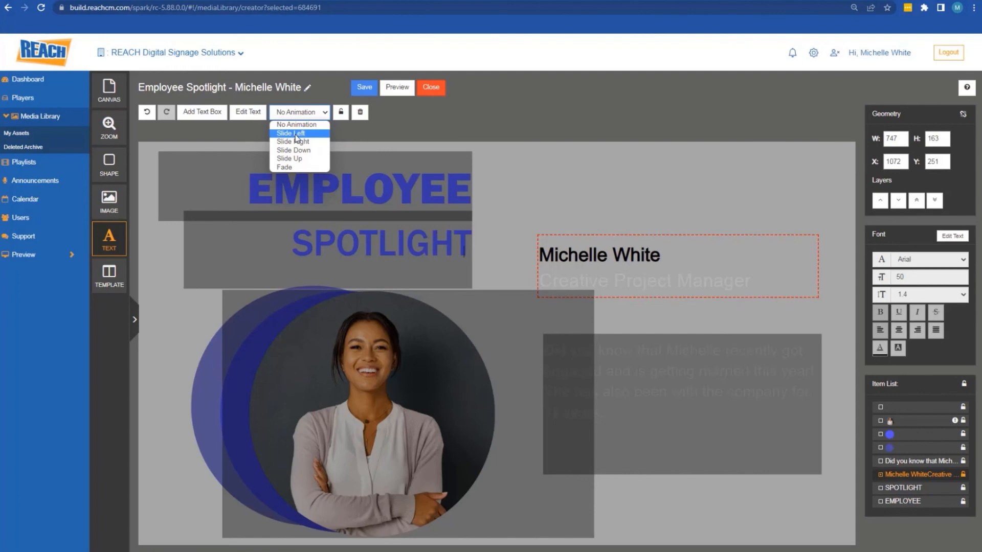
pyautogui.click(295, 115)
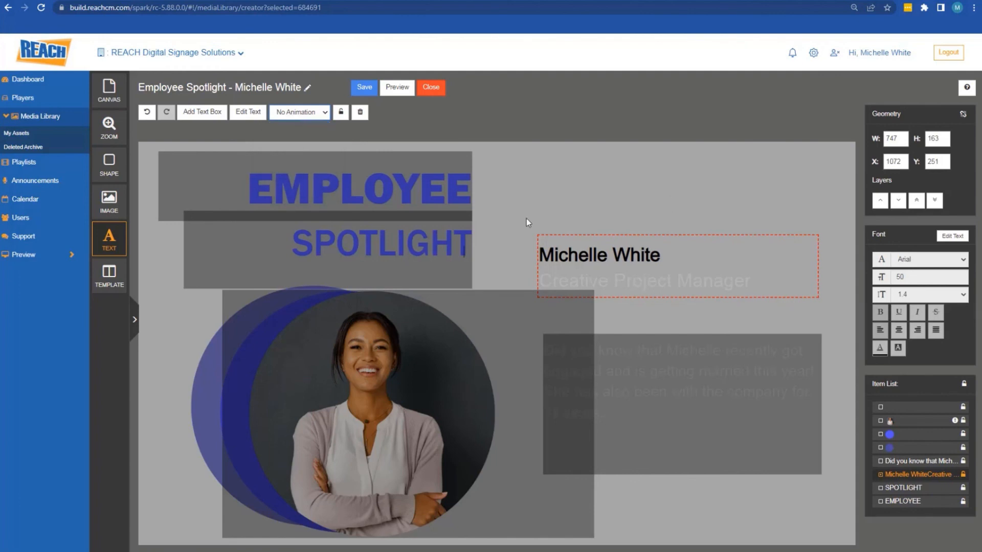
pyautogui.click(121, 99)
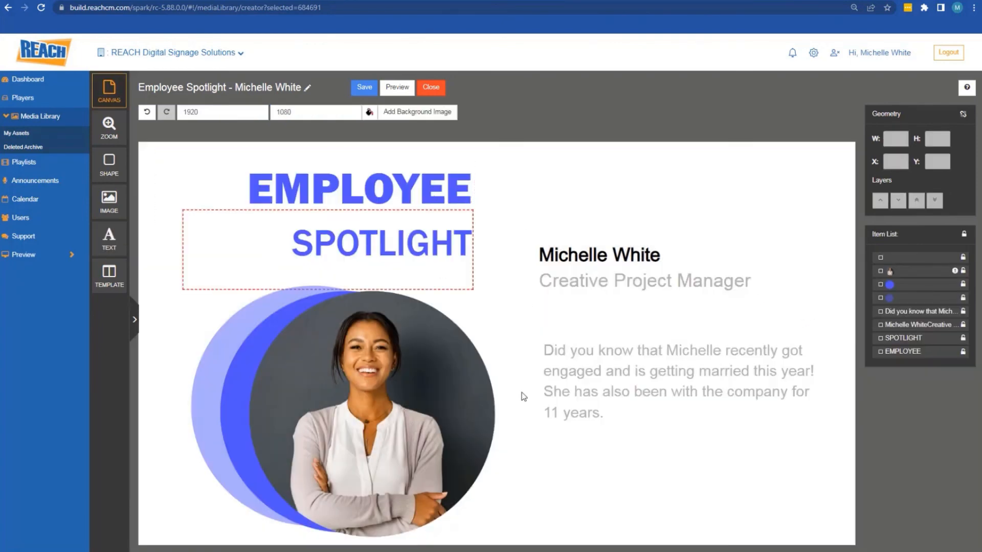
pyautogui.click(125, 280)
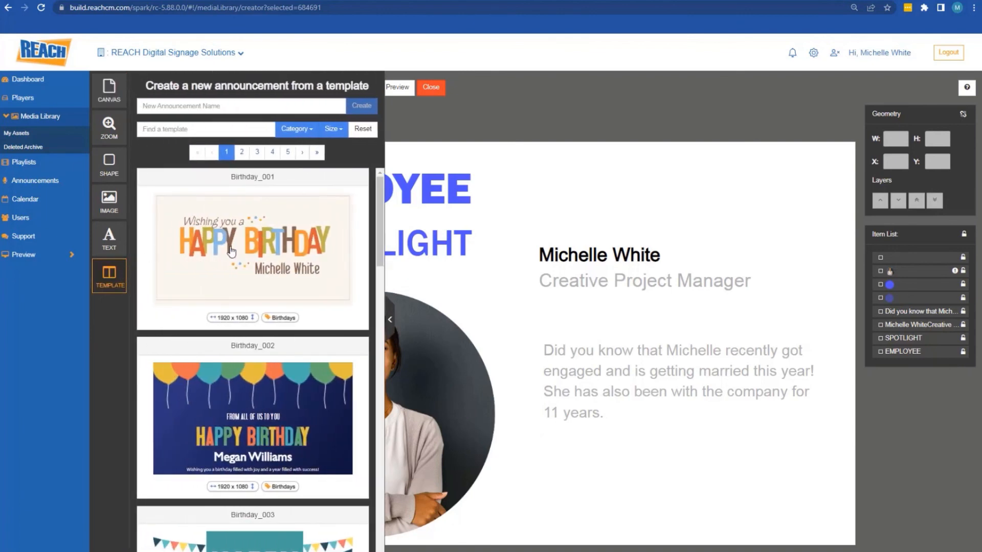
pyautogui.moveTo(378, 244); pyautogui.dragTo(379, 207)
pyautogui.click(296, 128)
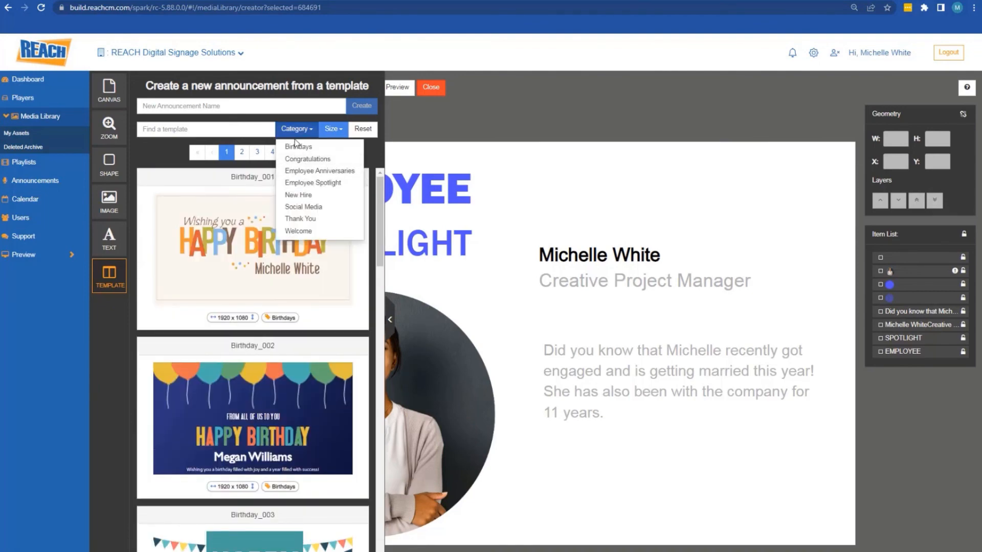
pyautogui.click(307, 183)
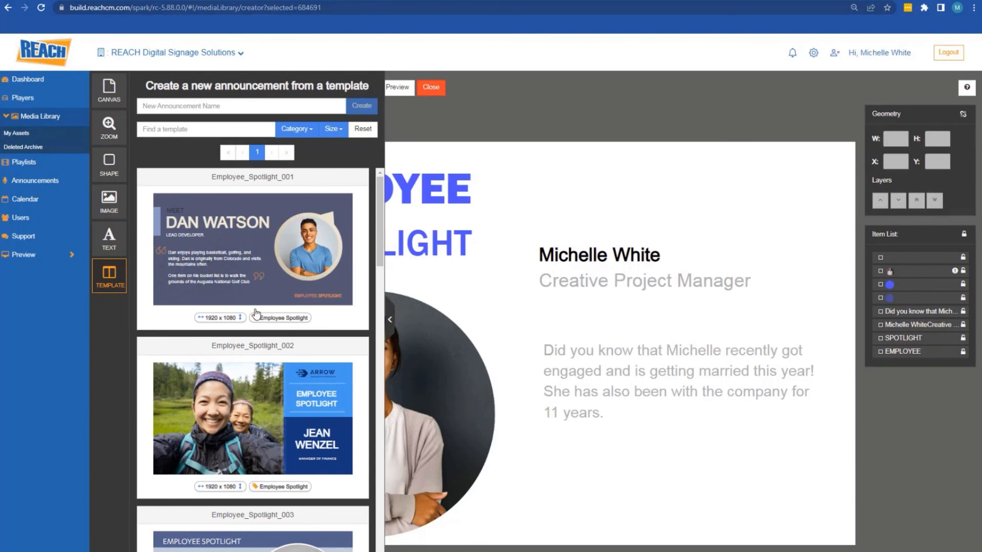
pyautogui.click(390, 321)
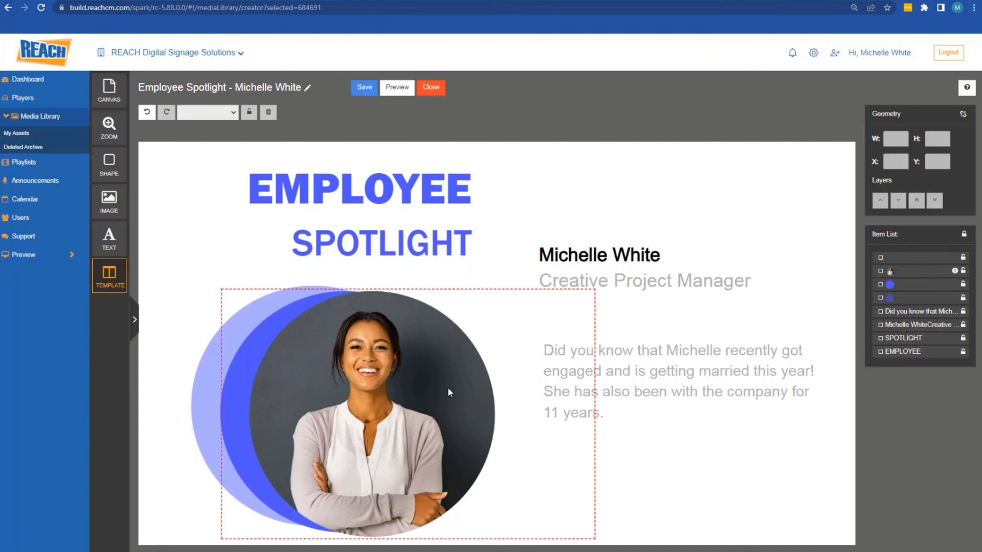
# Save the Employee Spotlight announcement, confirm, and preview it in the Media Library
pyautogui.click(363, 92)
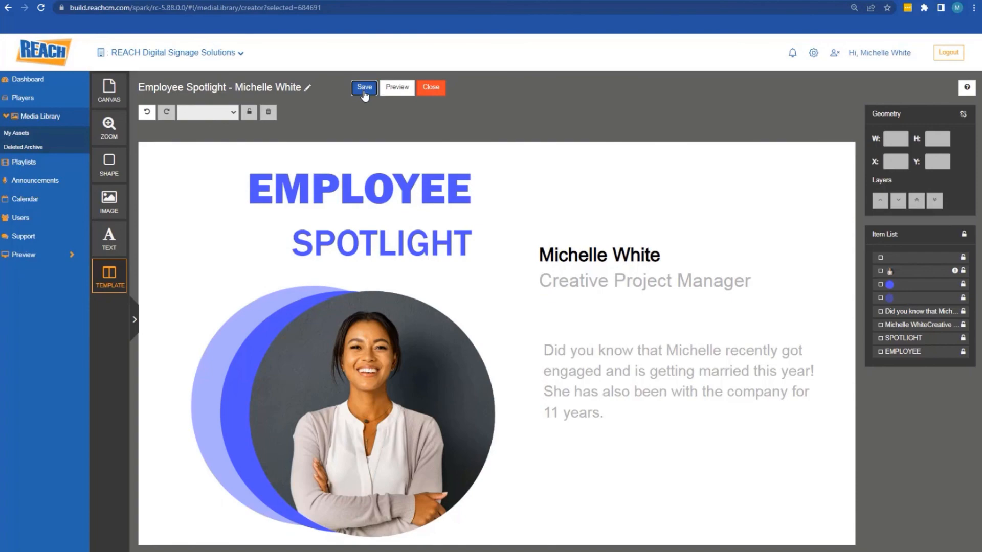
pyautogui.click(541, 132)
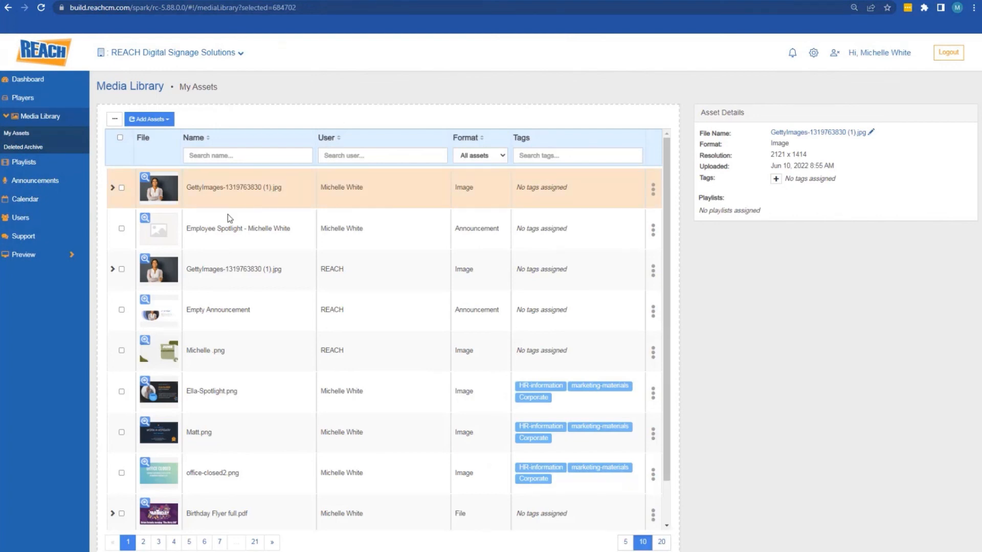
pyautogui.click(145, 224)
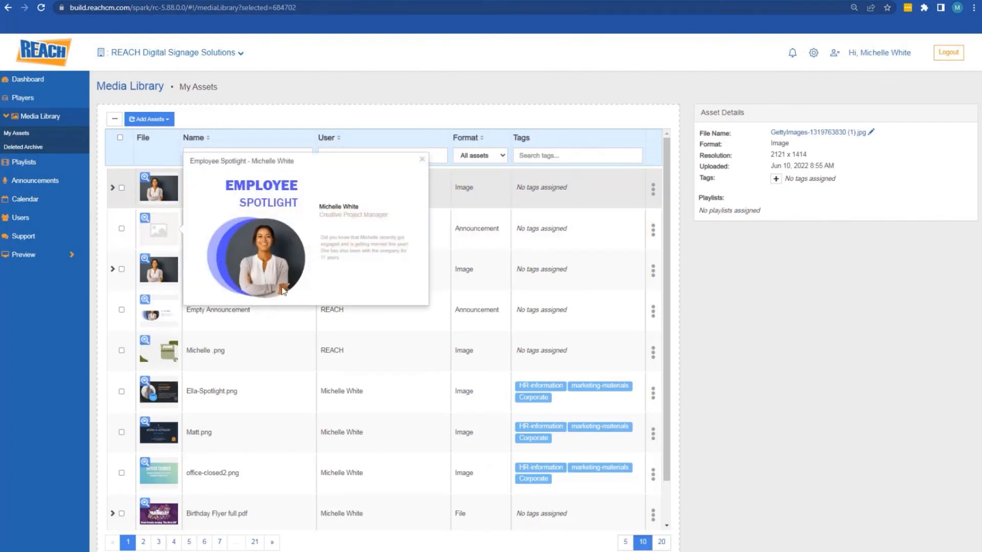
pyautogui.click(422, 161)
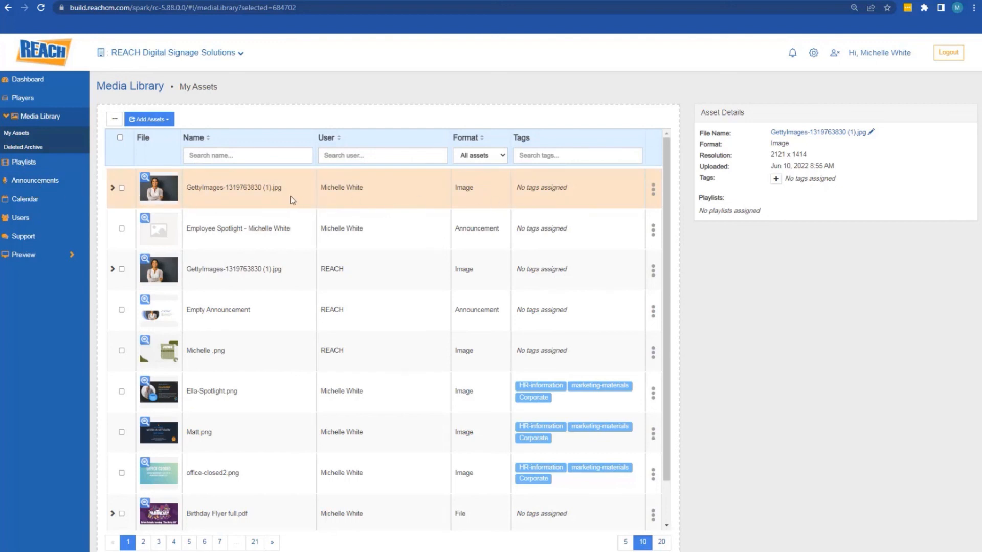
# Expand the GettyImages photo row to inspect the original and circular cropped versions
pyautogui.click(112, 188)
pyautogui.click(184, 254)
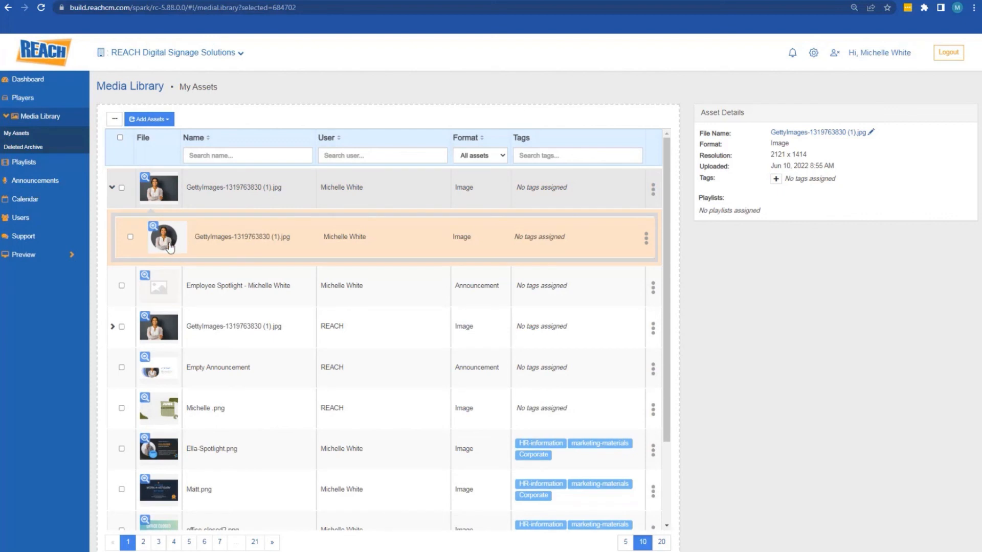
pyautogui.click(179, 199)
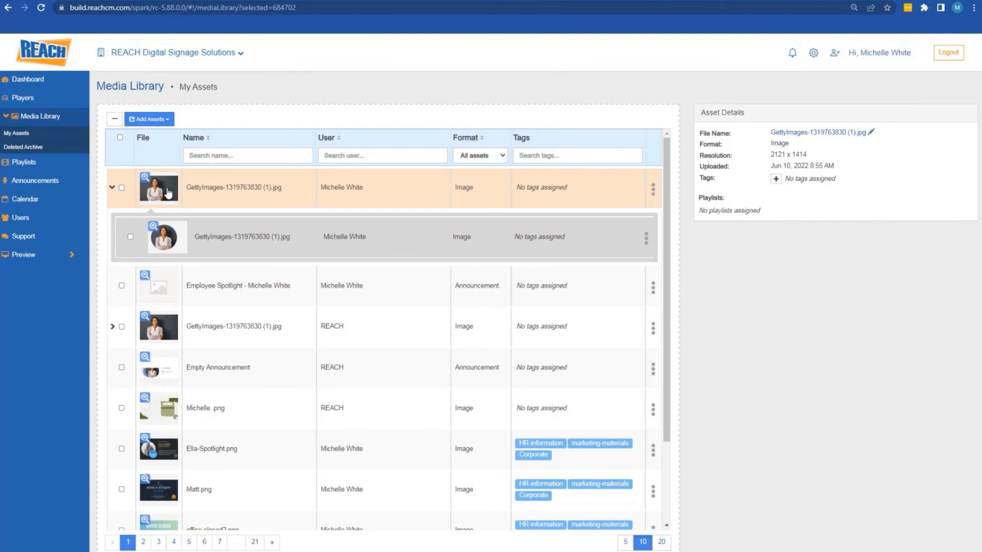
pyautogui.click(153, 250)
pyautogui.click(113, 190)
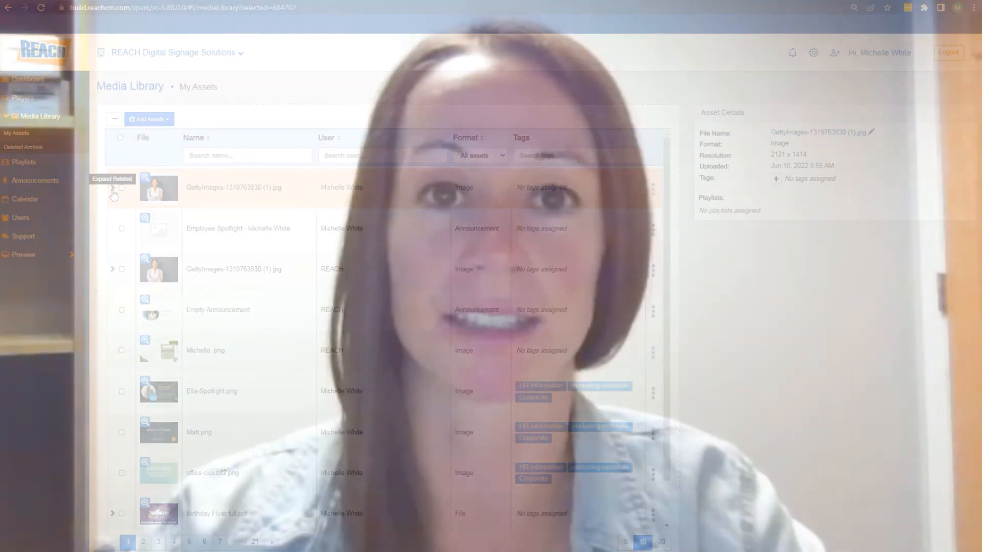